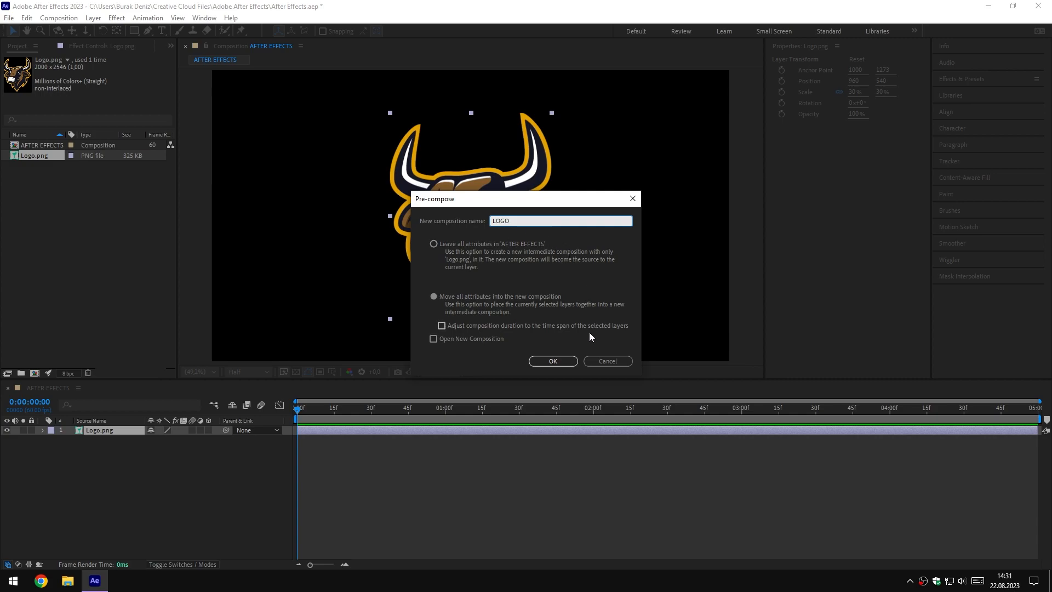
Pre-compose the logo image layer under the name LOGO, moving all attributes into the new composition
click(554, 360)
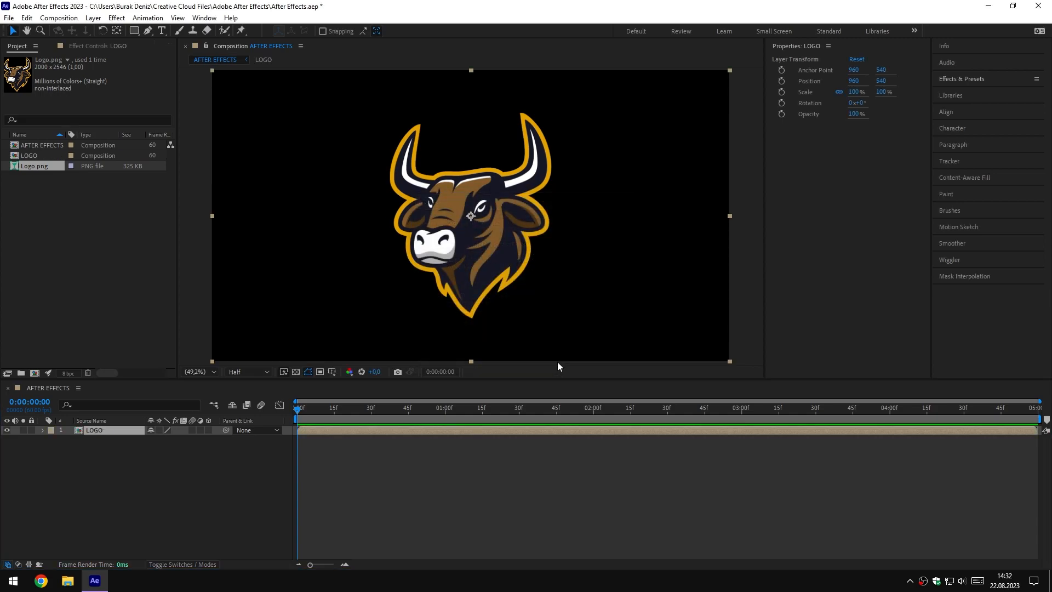
click(169, 473)
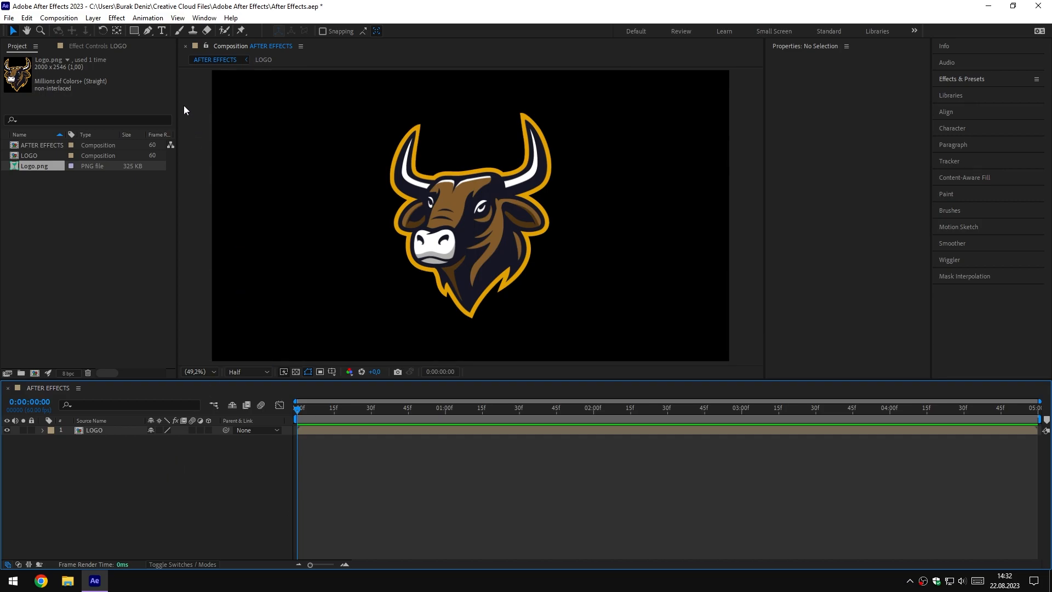
Set up the Rectangle tool with a solid white fill (FFFFFF) at normal mode and 100% opacity
drag(134, 31, 170, 30)
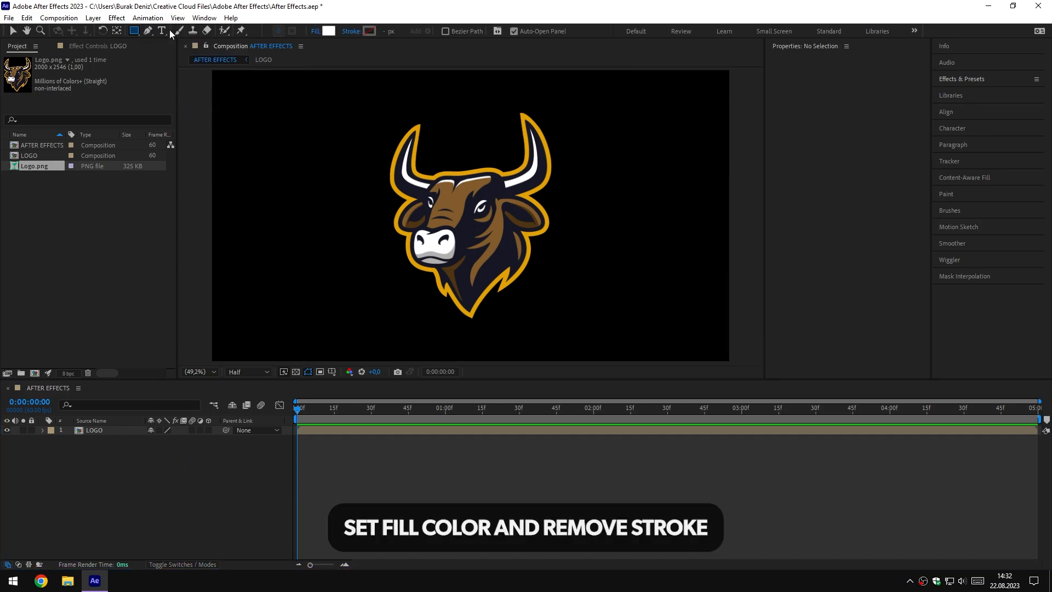
click(315, 31)
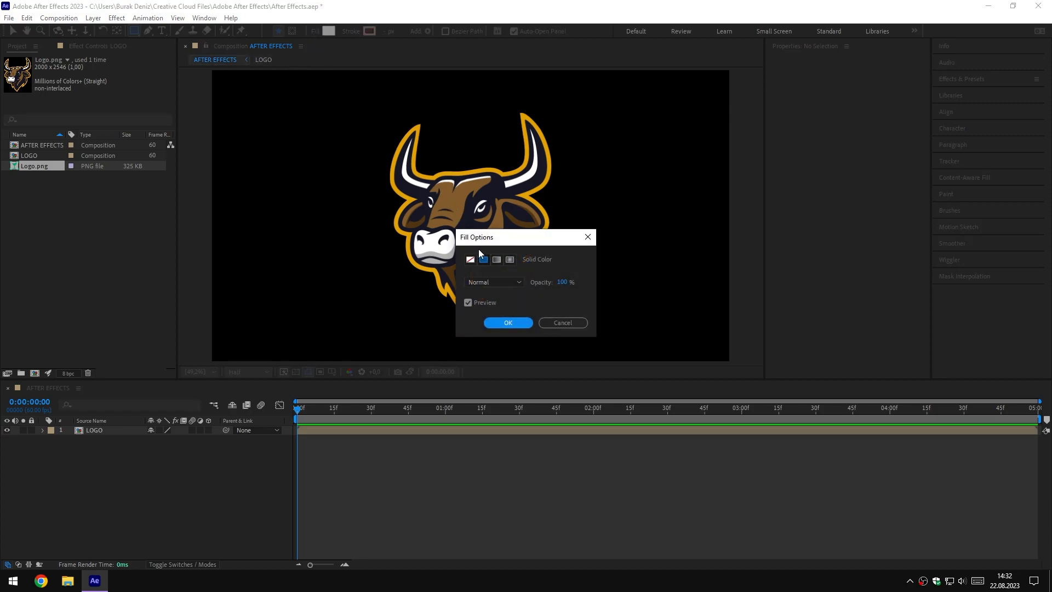
click(513, 324)
click(329, 31)
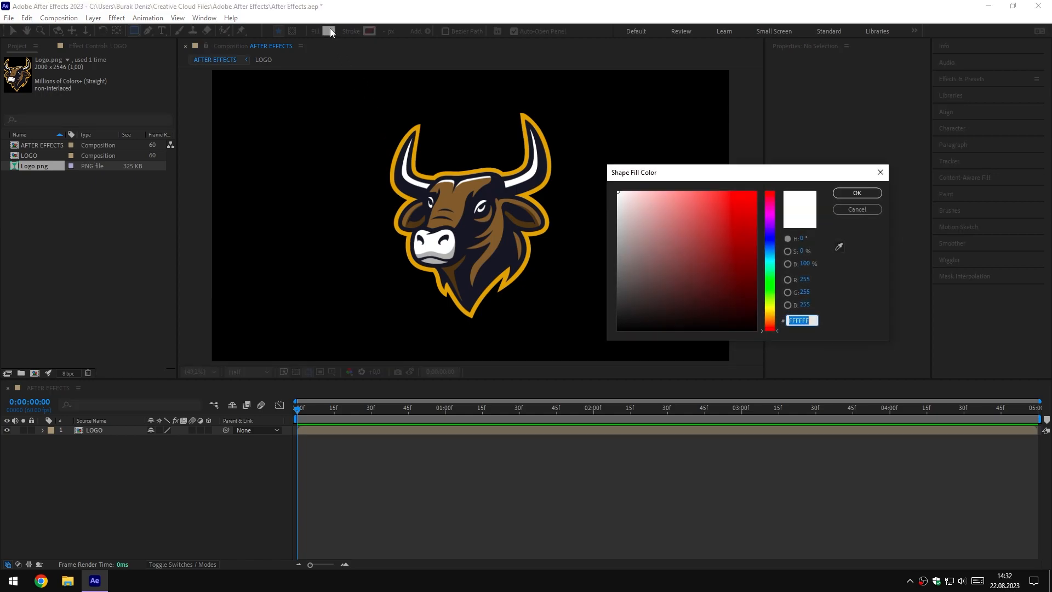
drag(628, 197, 597, 175)
click(857, 193)
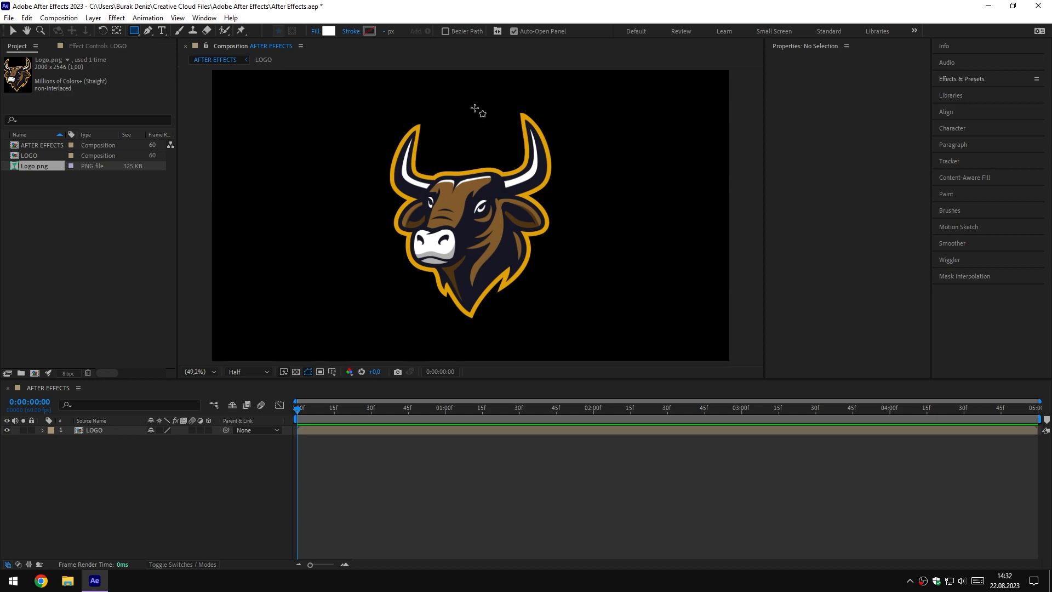
Set the shape stroke to None and create a rectangle shape layer filling the whole composition frame
click(351, 31)
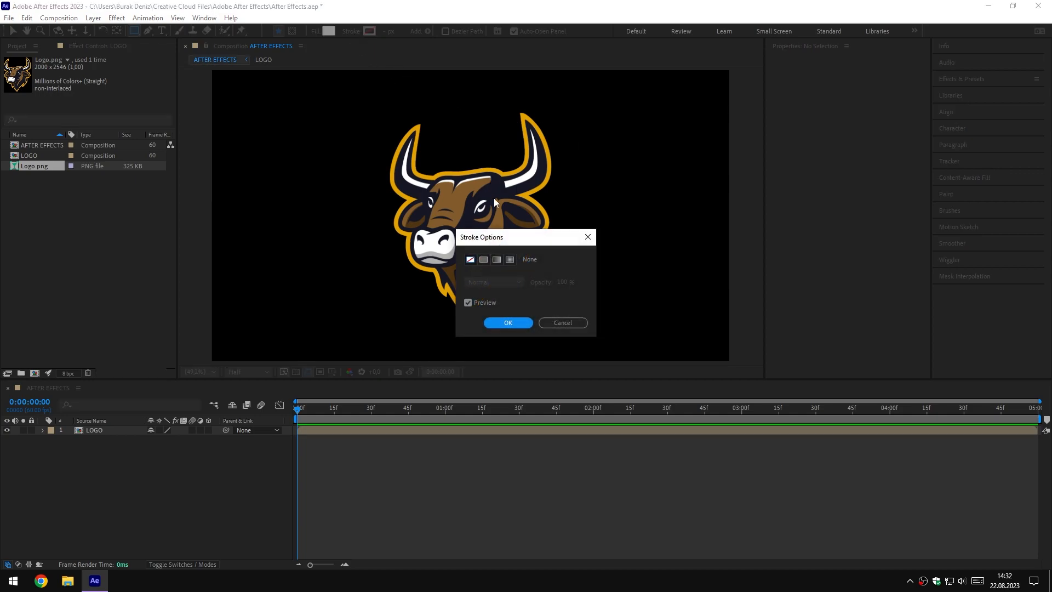
click(470, 261)
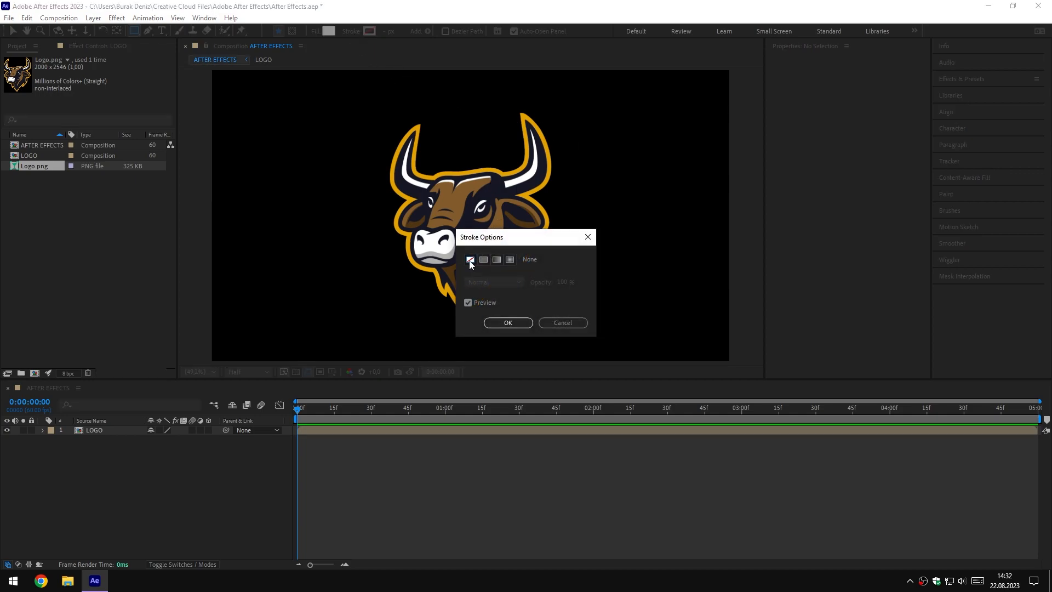
click(509, 322)
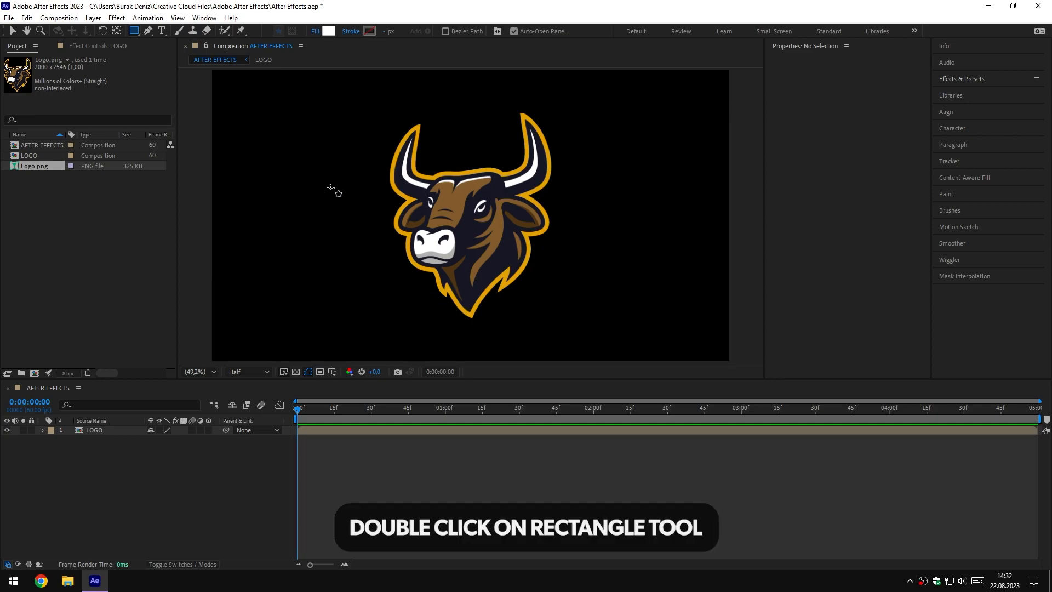
double_click(135, 32)
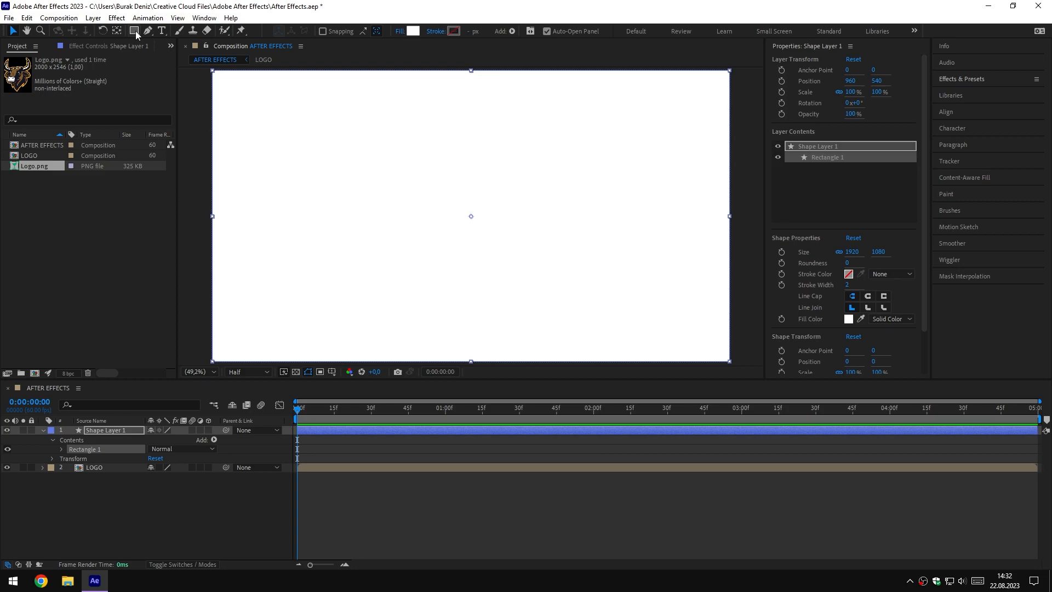
Reveal the white shape layer's Position property and separate it into X and Y dimensions
click(123, 431)
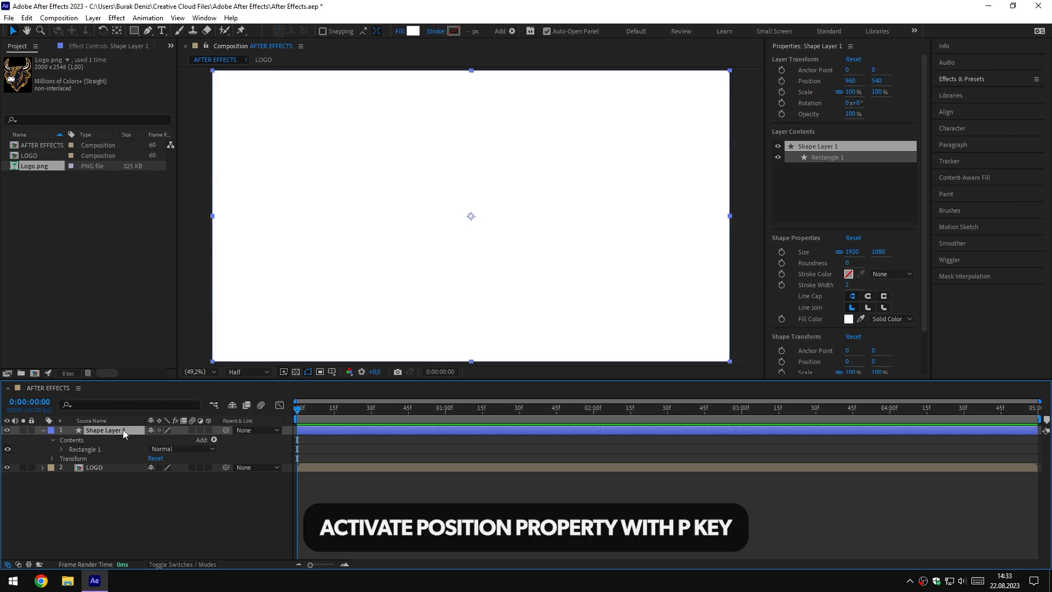
key(p)
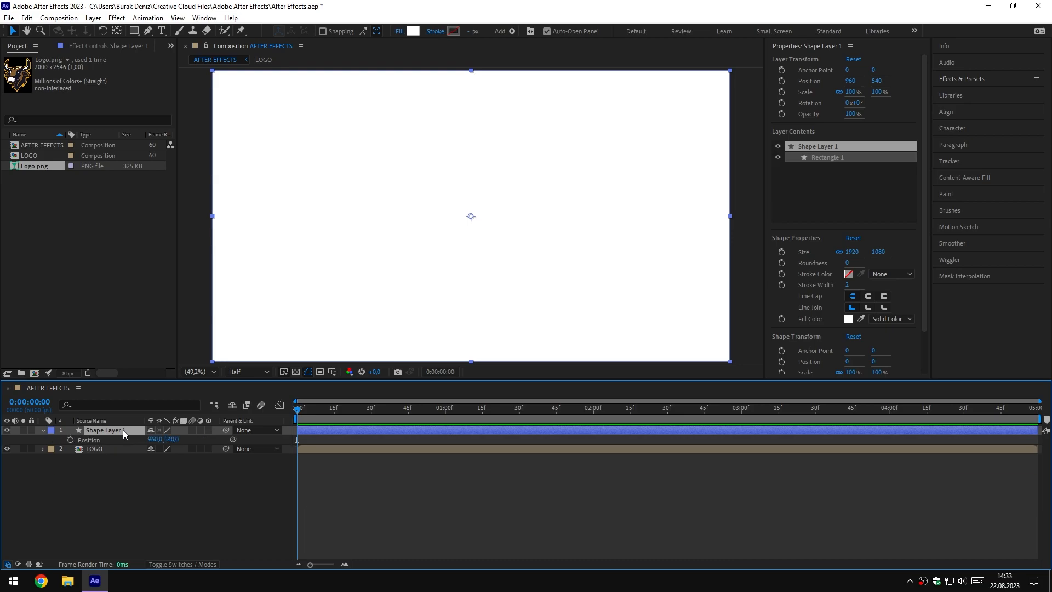
right_click(101, 443)
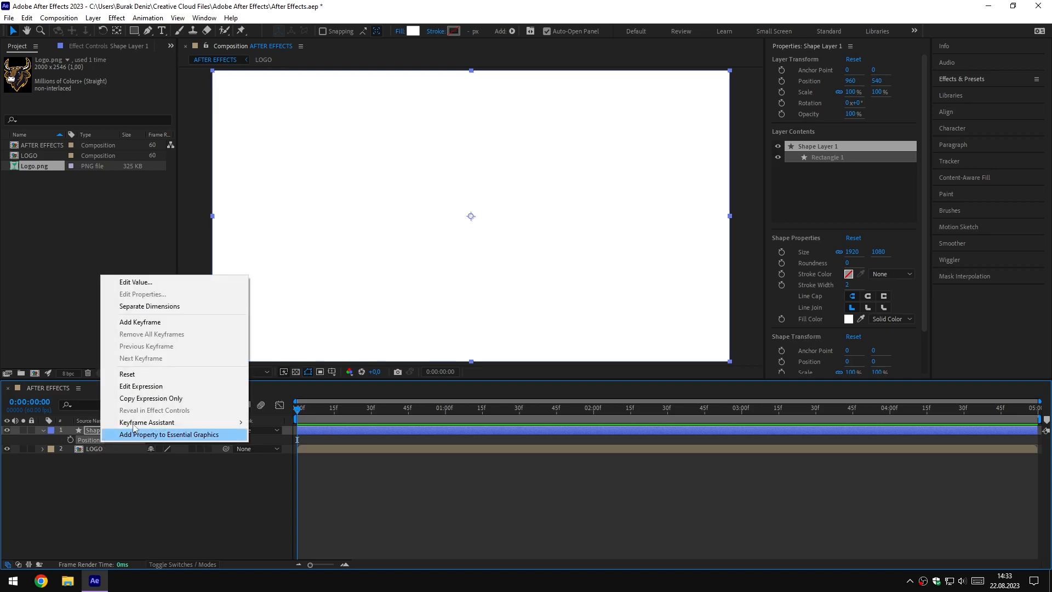
click(159, 310)
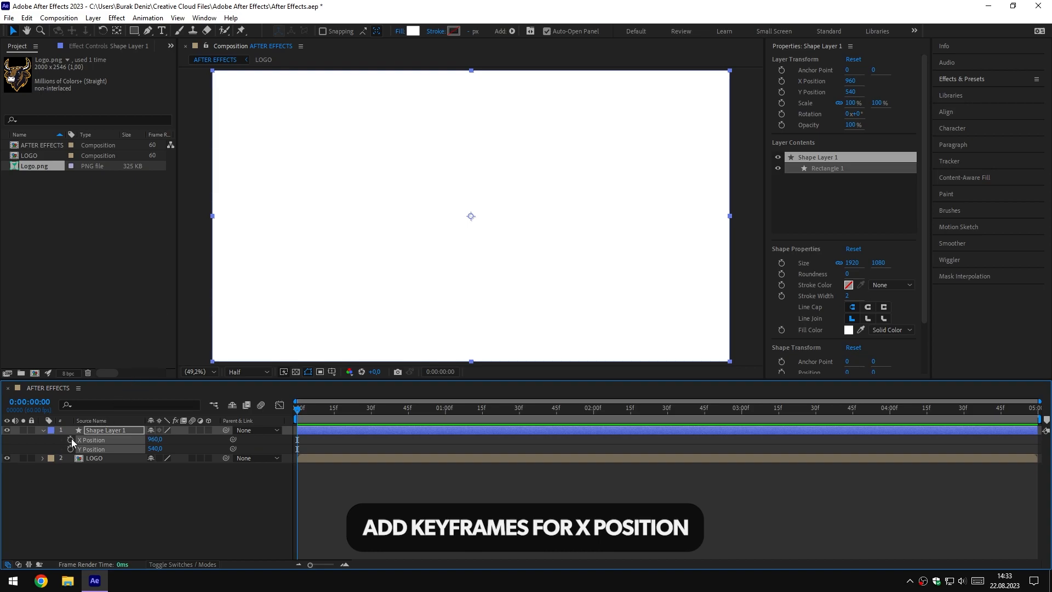
Start keyframing the shape layer's X Position at 0:00:00:00 with a value of -960
click(54, 445)
click(105, 439)
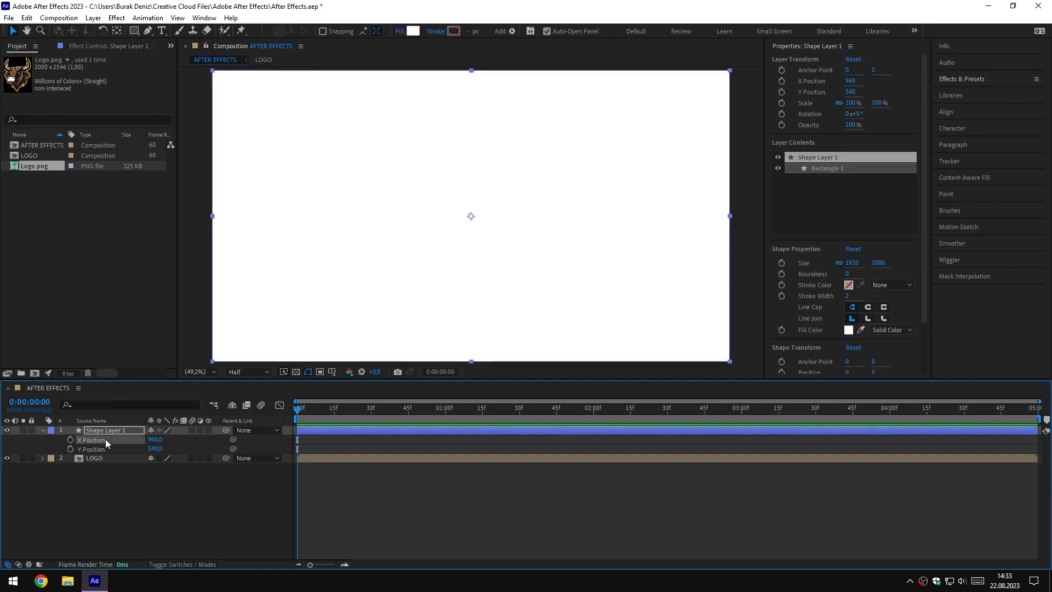
click(70, 439)
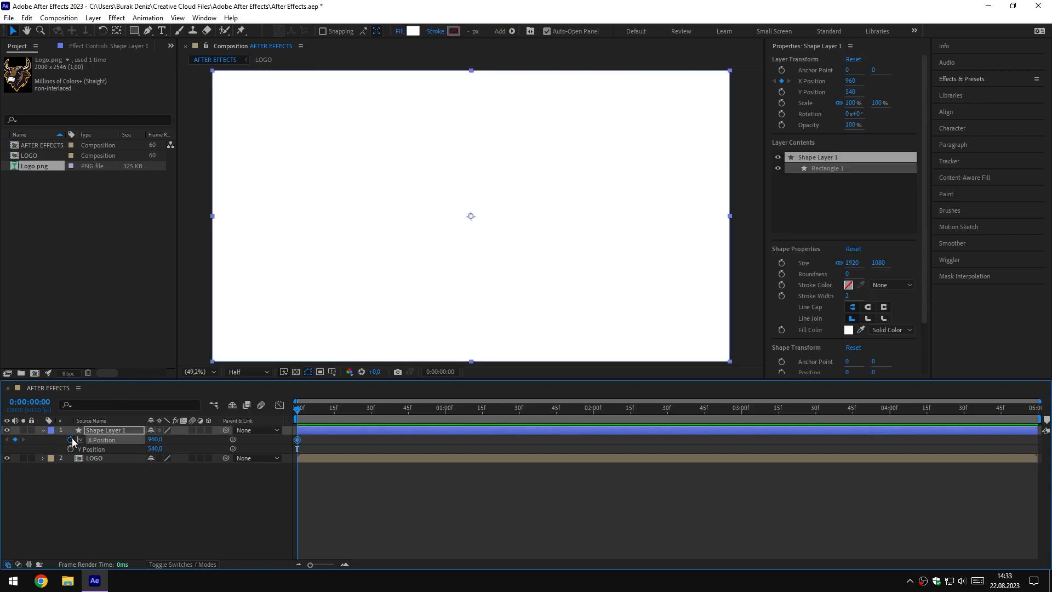
click(155, 440)
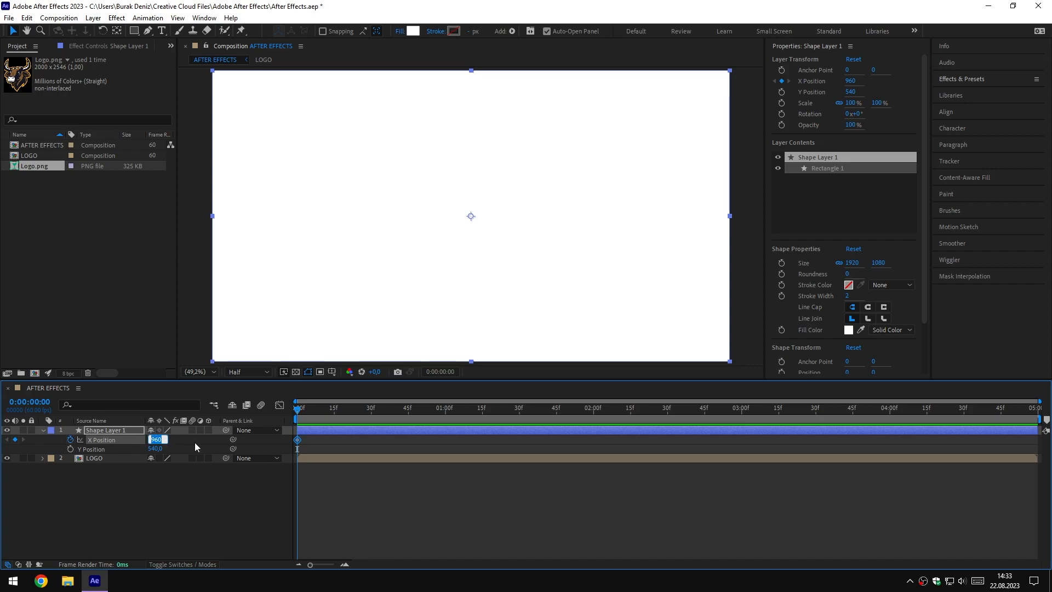
text(-960)
key(Return)
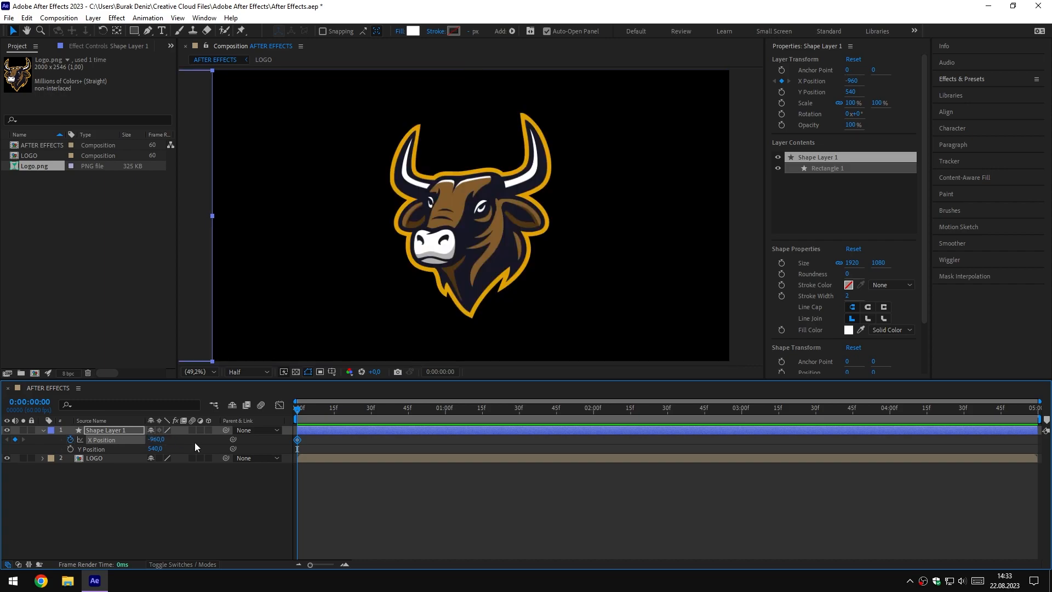
Add an X Position keyframe of 960 at 0:00:04:59 and scrub back to 0:00:02:15 to check the wipe
drag(349, 412, 1047, 433)
click(158, 439)
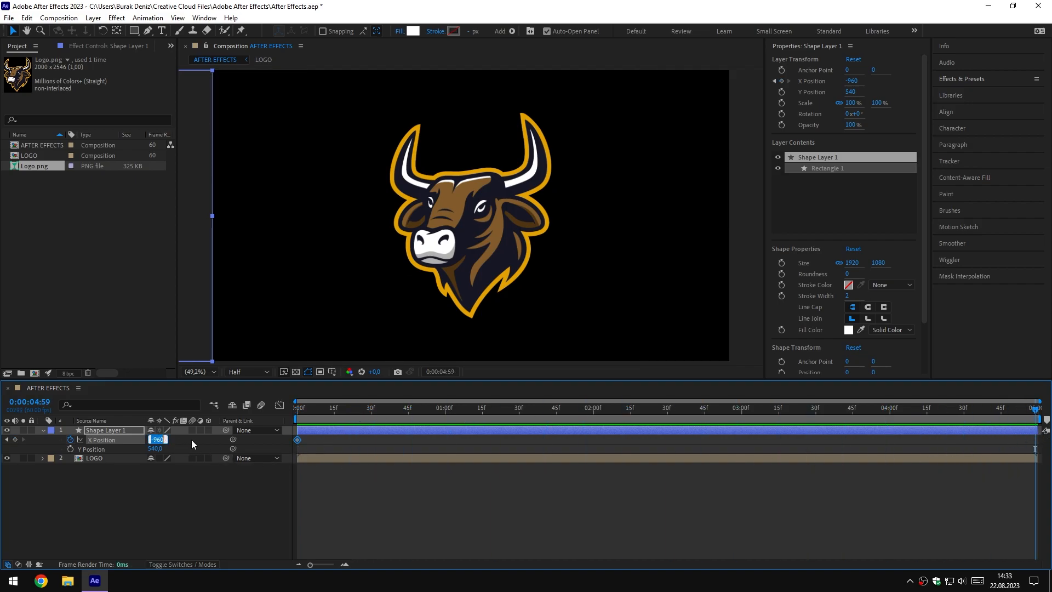
text(960)
key(Return)
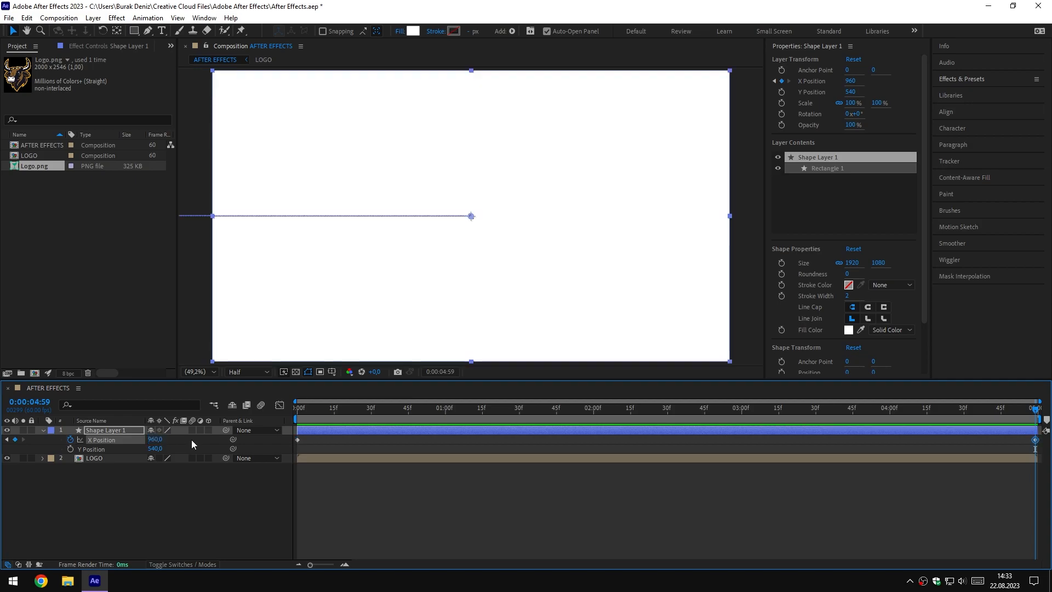
click(964, 408)
drag(930, 420, 630, 434)
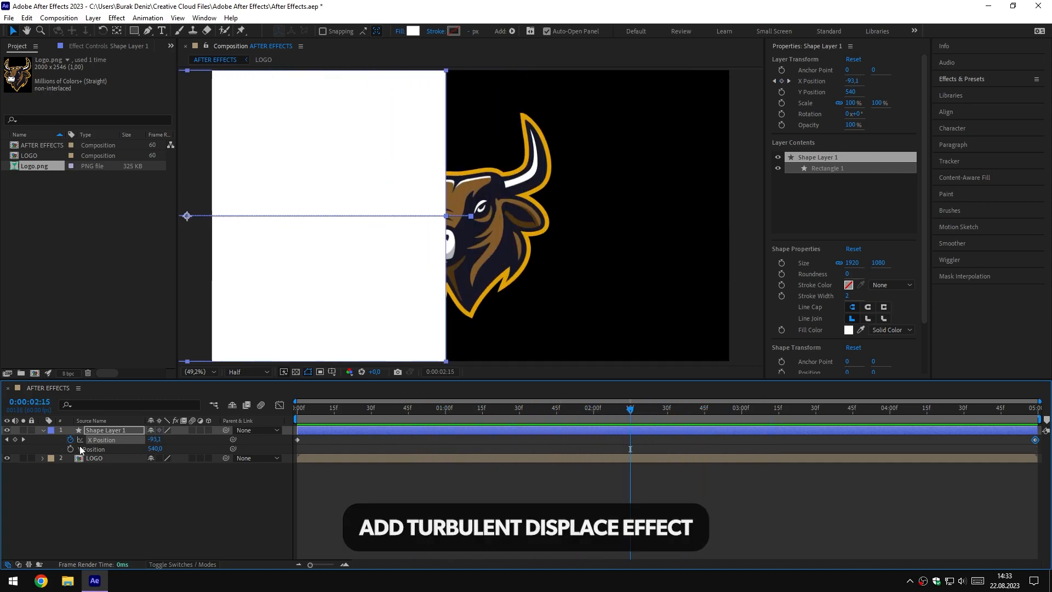
Find the Turbulent Displace effect and apply it to Shape Layer 1
click(43, 430)
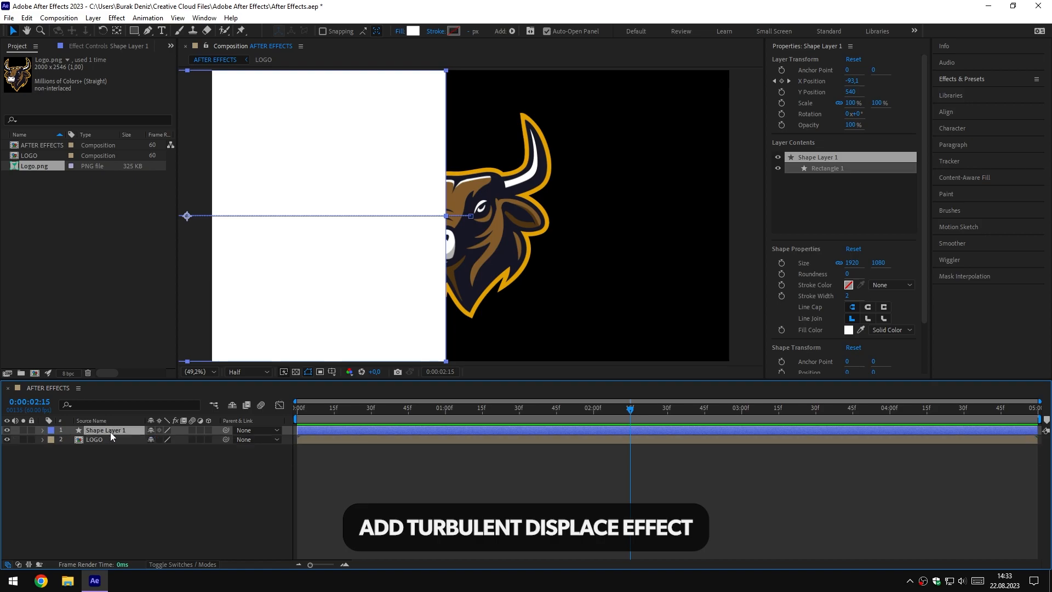
click(970, 81)
click(972, 92)
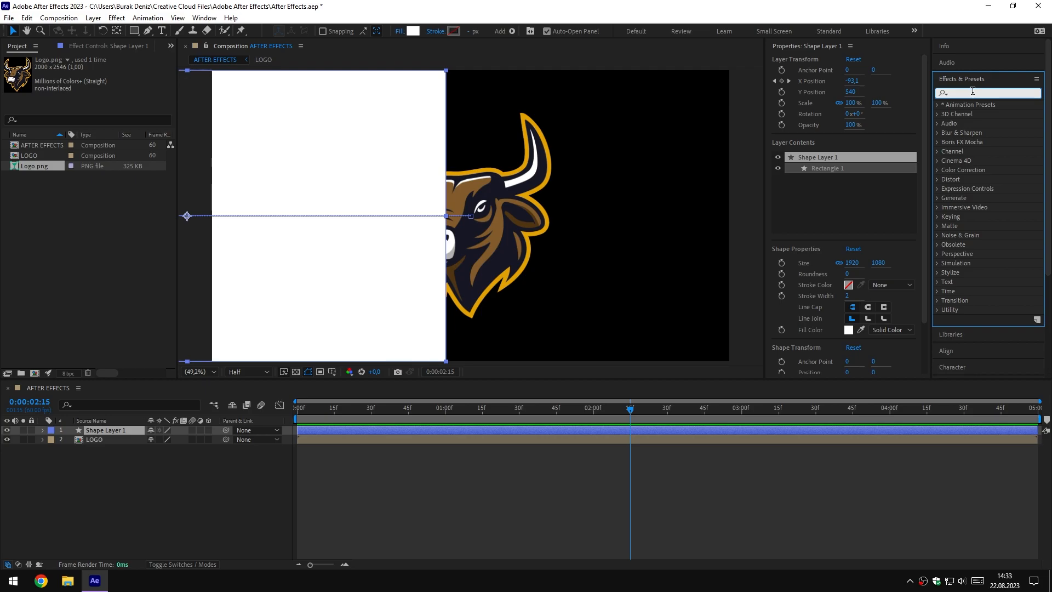
text(turbulent)
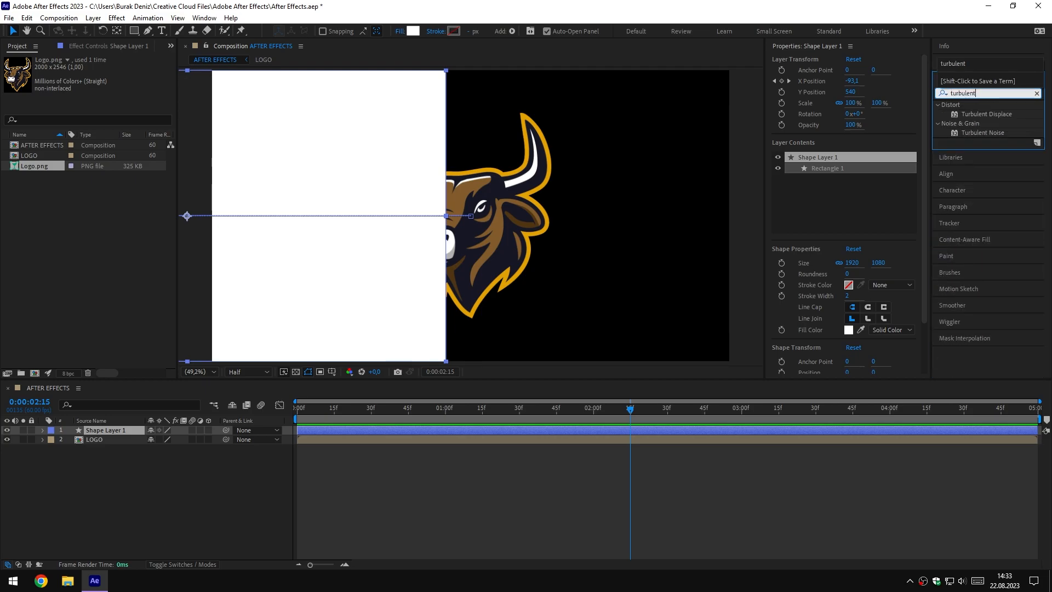
drag(986, 113, 113, 431)
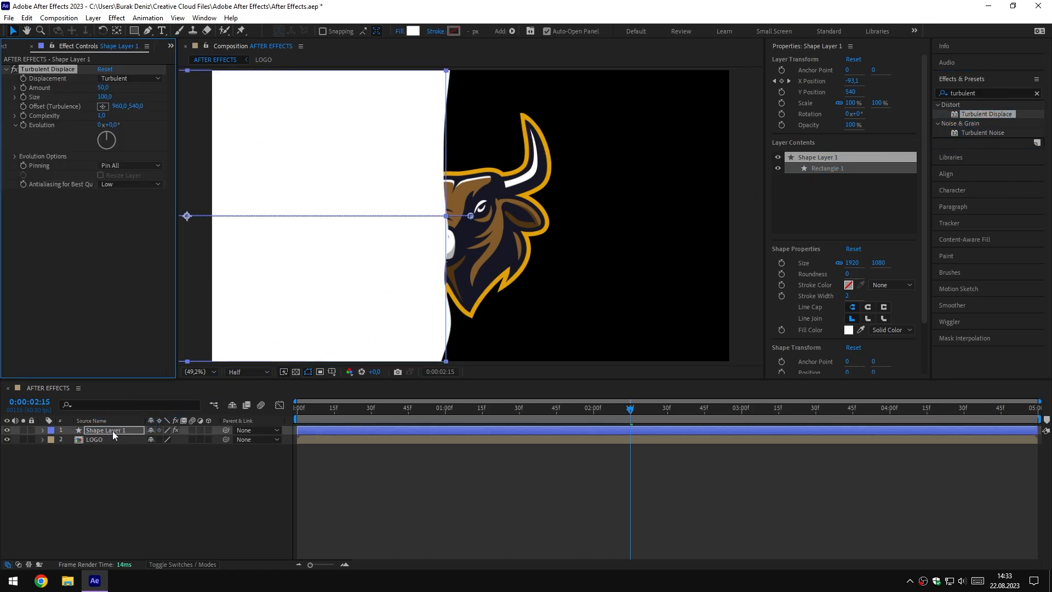
Set Turbulent Displace to Amount 200 and Size 20, and scrub the timeline to check the ragged edge
click(102, 88)
text(200)
key(Return)
click(104, 96)
text(20)
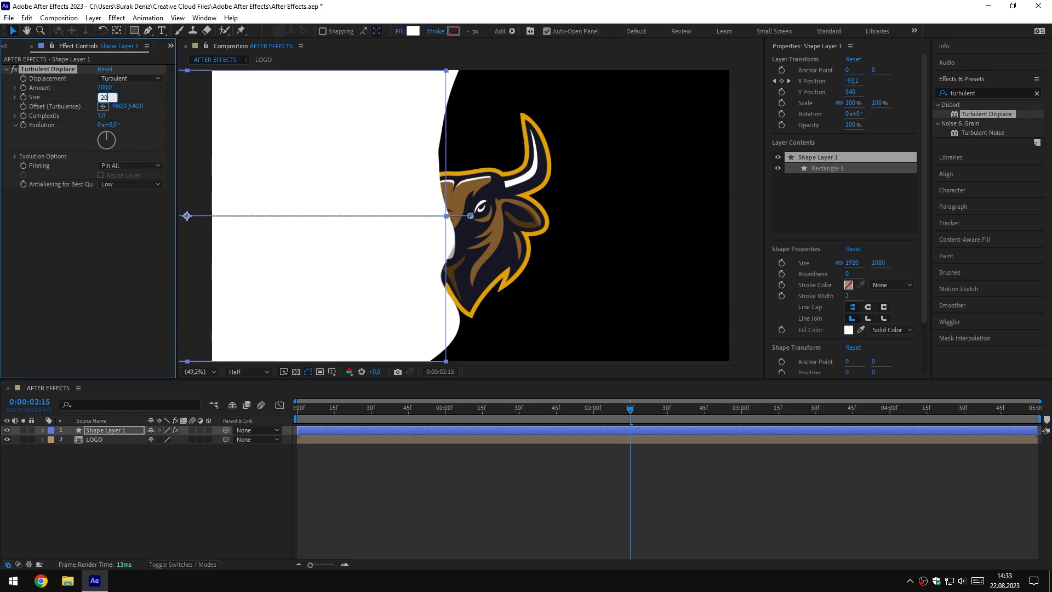
key(Return)
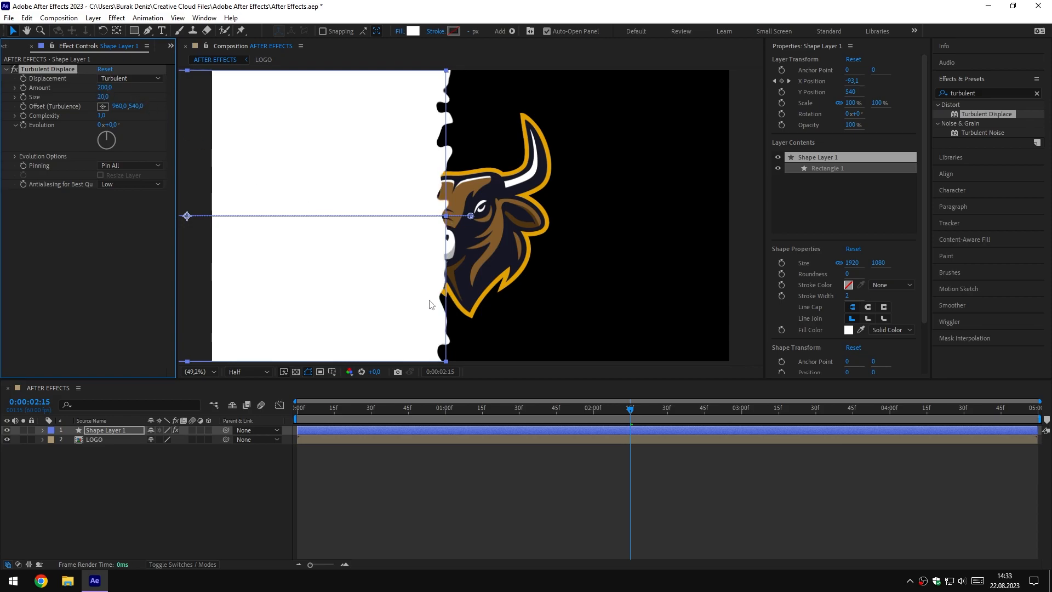
click(601, 410)
drag(606, 412, 652, 425)
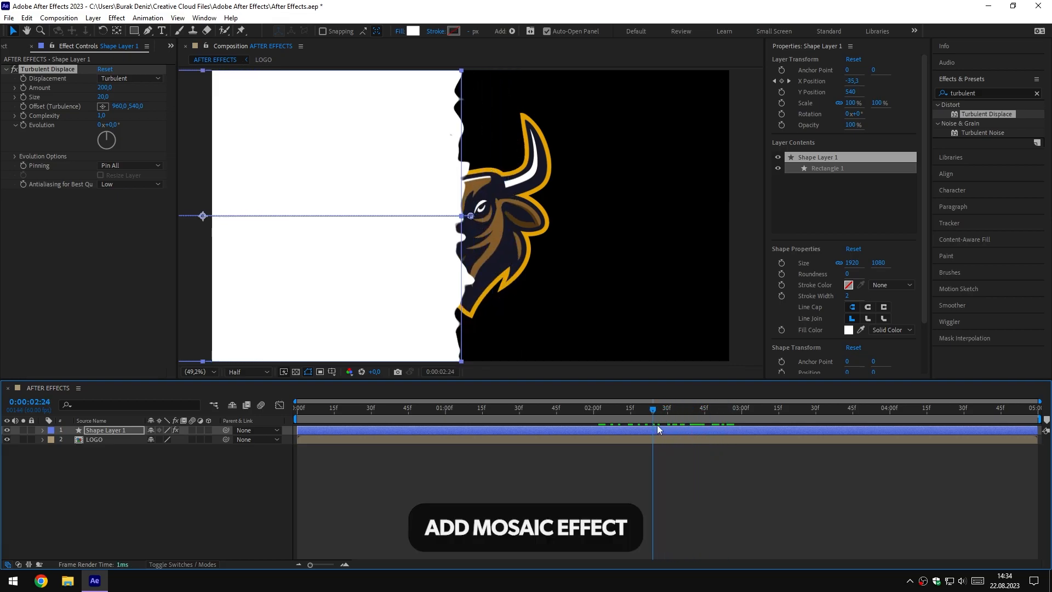
Find the Mosaic effect under Stylize and apply it to Shape Layer 1
click(983, 89)
text(mosa)
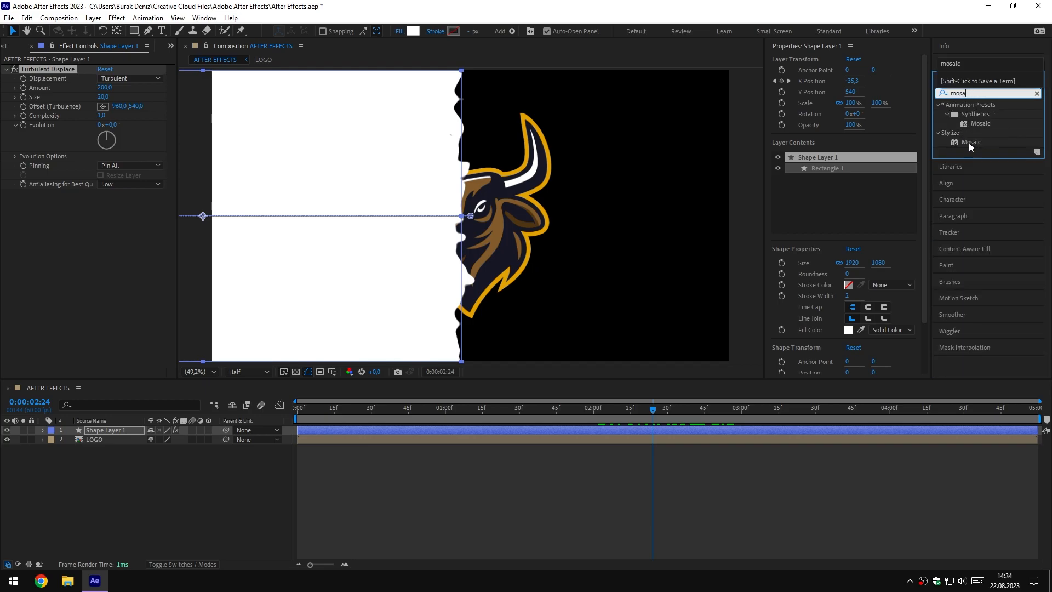
drag(970, 142, 105, 431)
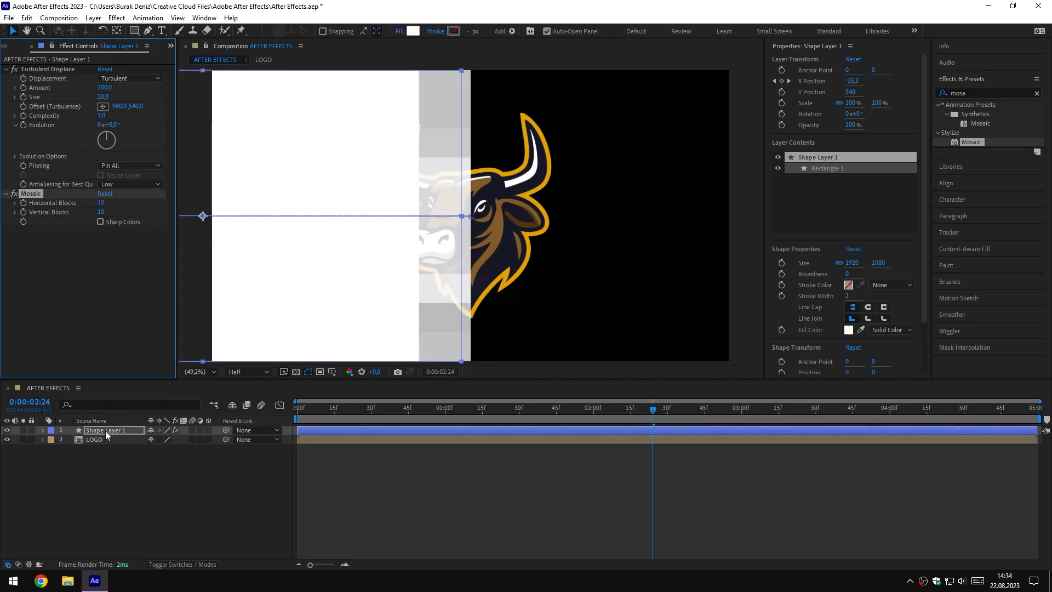
Set the Mosaic effect to 70 horizontal blocks and 35 vertical blocks, and scrub the timeline to check it
click(101, 202)
text(70)
key(Return)
click(102, 212)
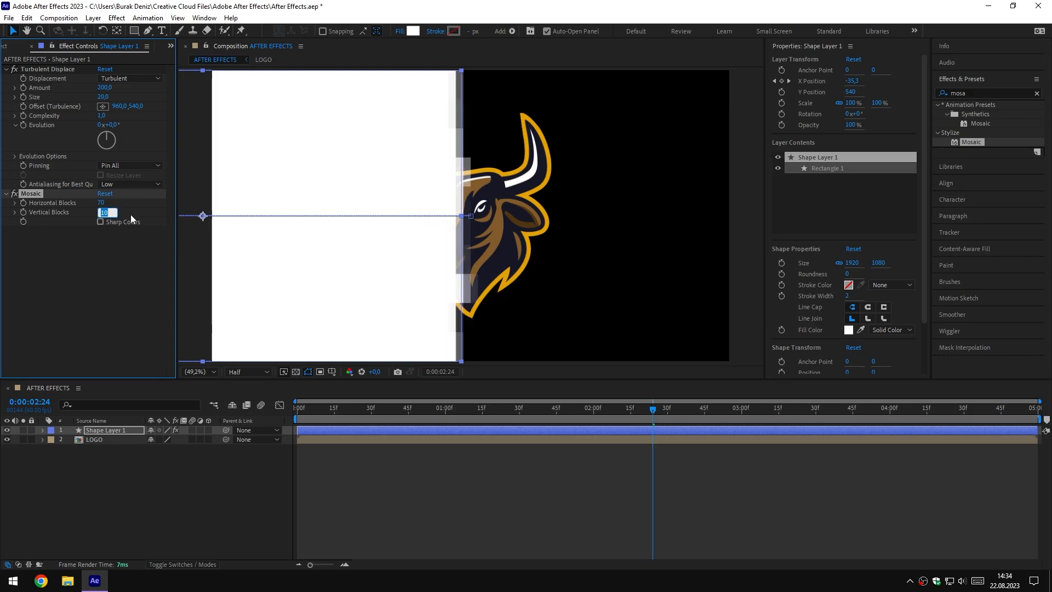
text(35)
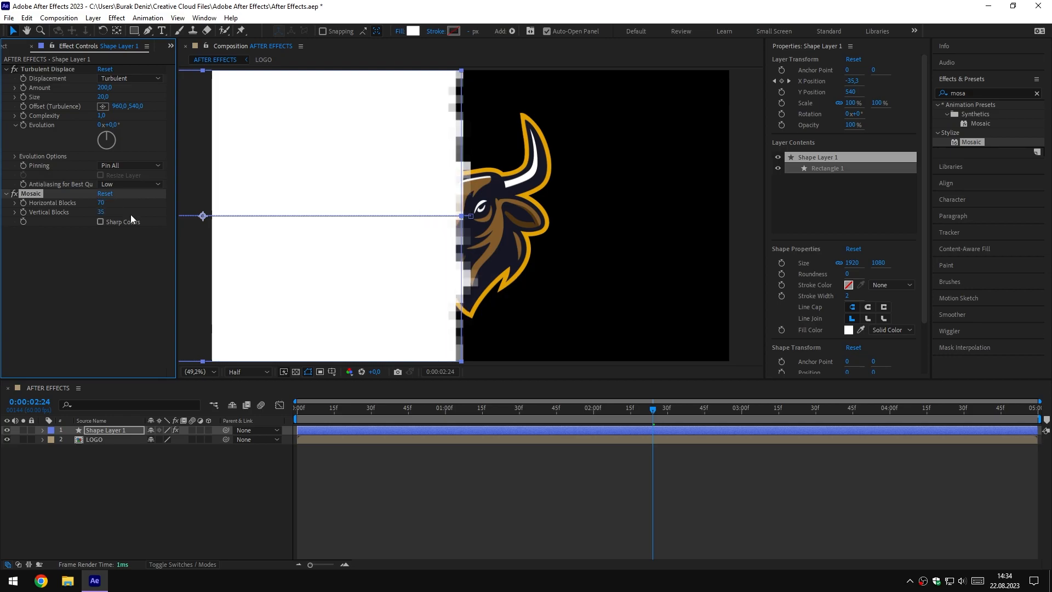
mouse_move(645, 408)
mouse_down()
mouse_move(597, 411)
mouse_move(650, 416)
mouse_up()
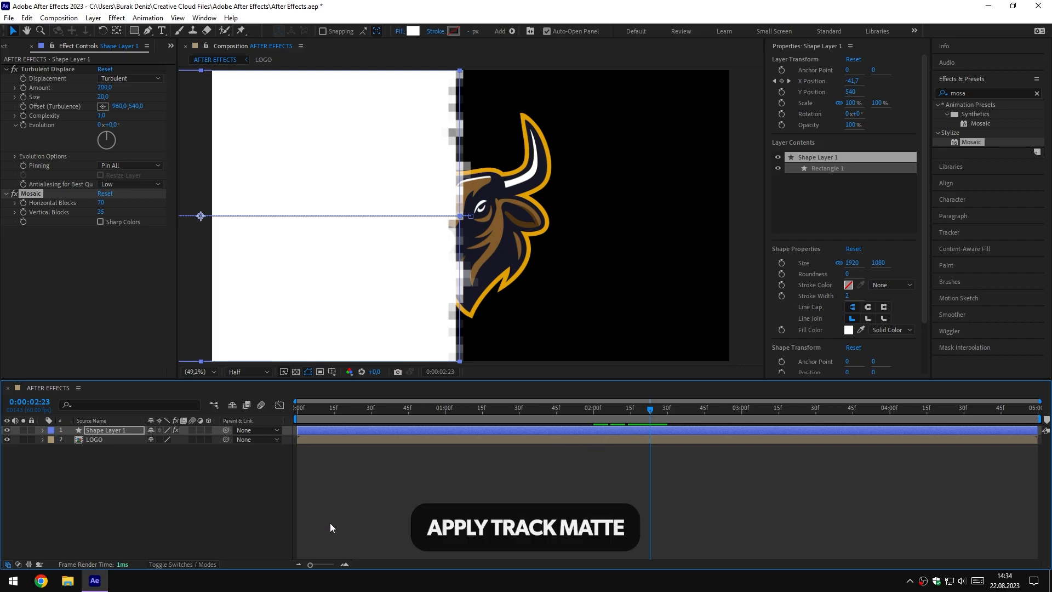
Set Shape Layer 1 as the LOGO layer's track matte and scrub the timeline to check the reveal
click(186, 565)
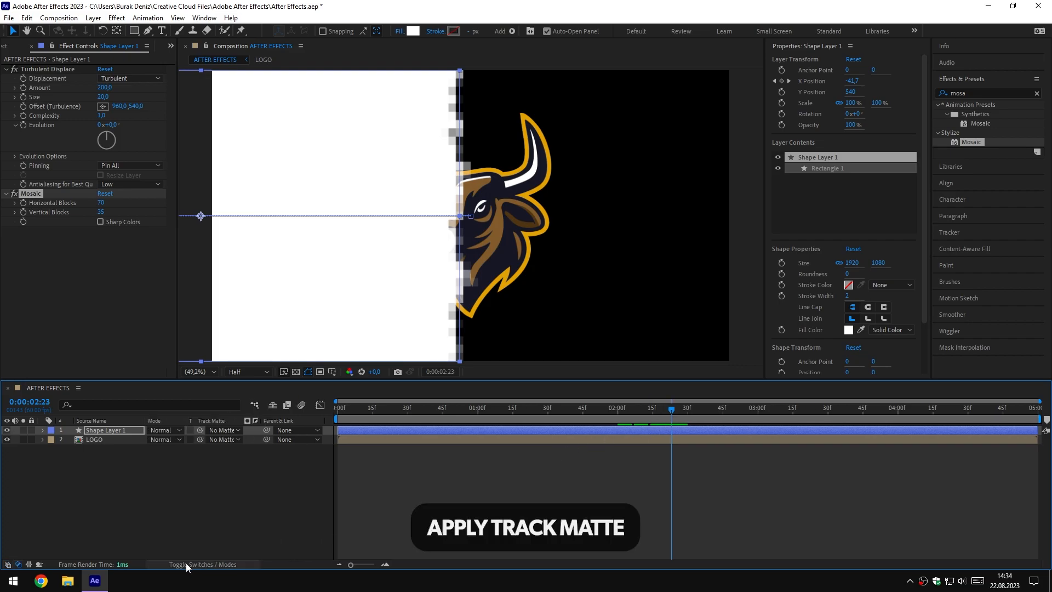
click(228, 439)
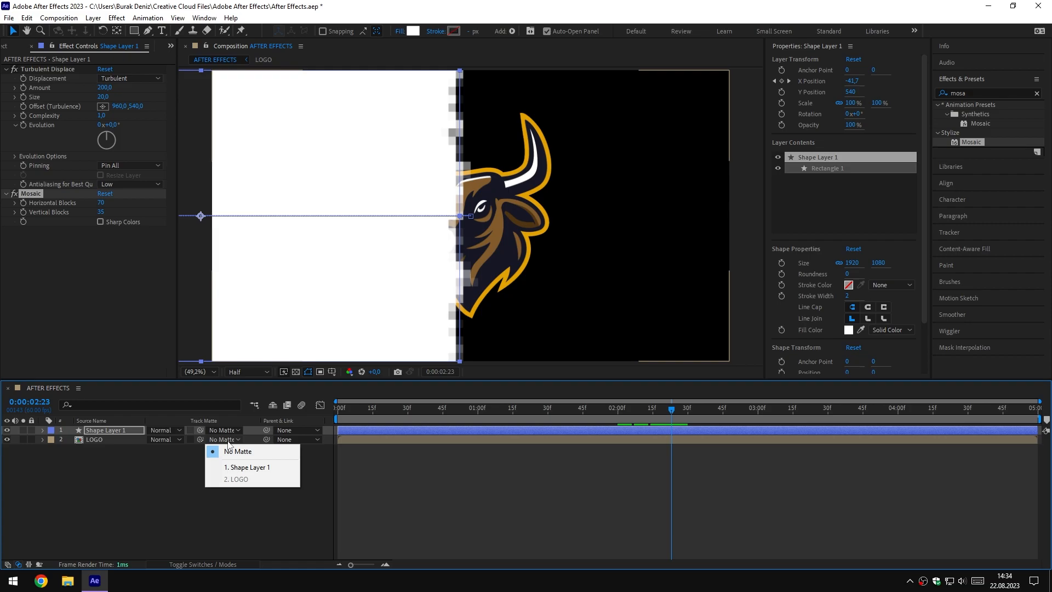
click(267, 468)
click(644, 409)
drag(643, 410, 680, 419)
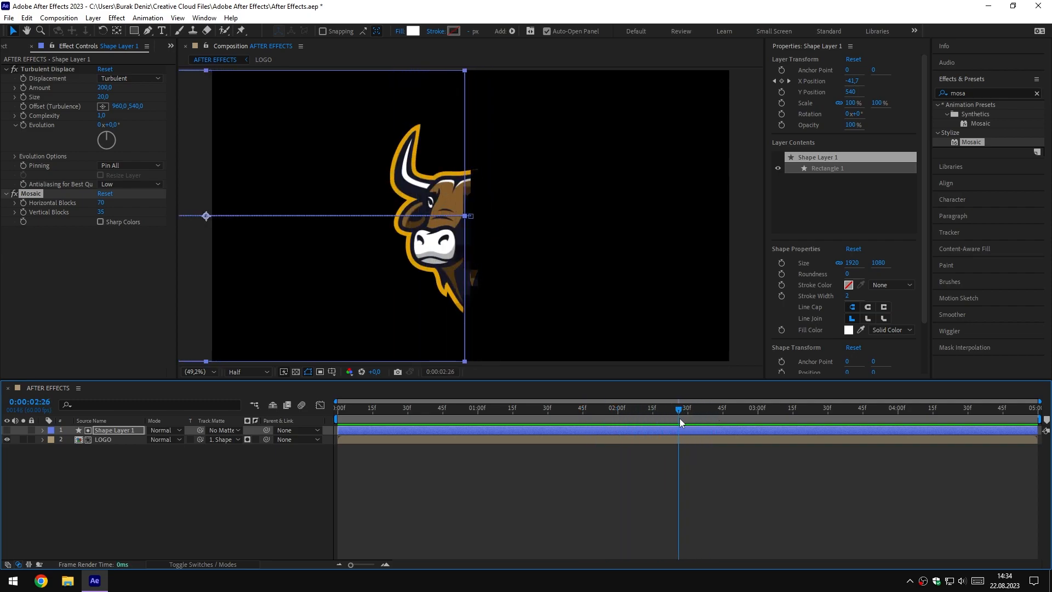
Pre-compose Shape Layer 1 and the LOGO layer into a composition named PIXEL, moving all attributes into it
drag(125, 463, 107, 429)
right_click(108, 429)
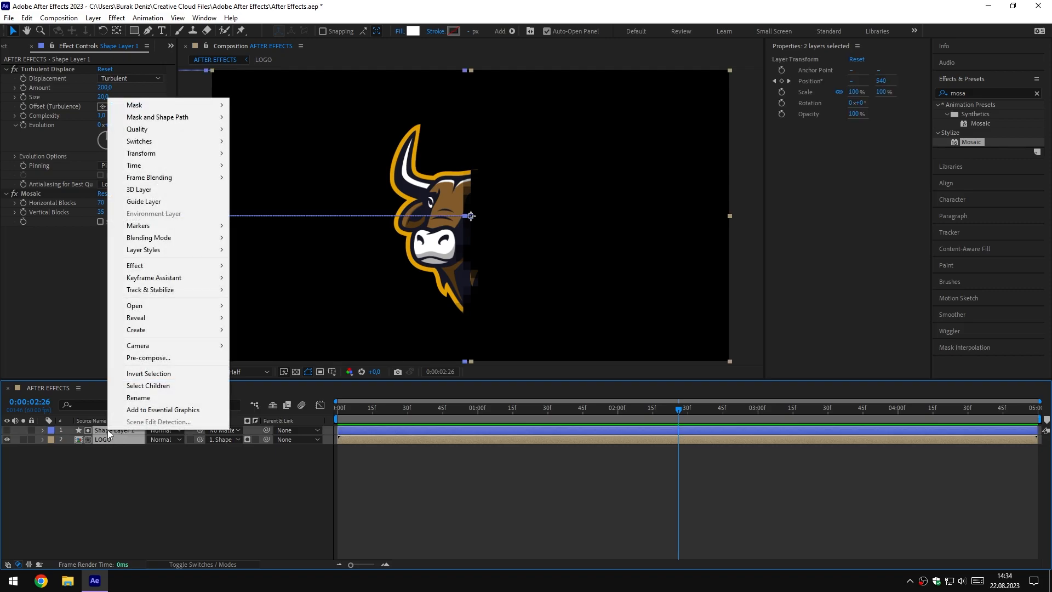
click(156, 359)
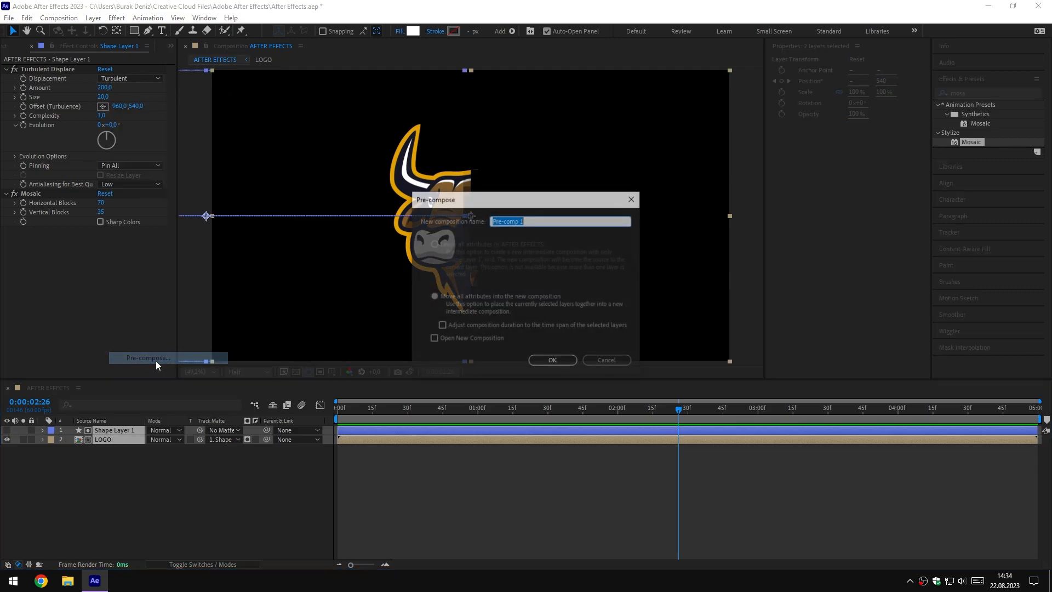
click(434, 297)
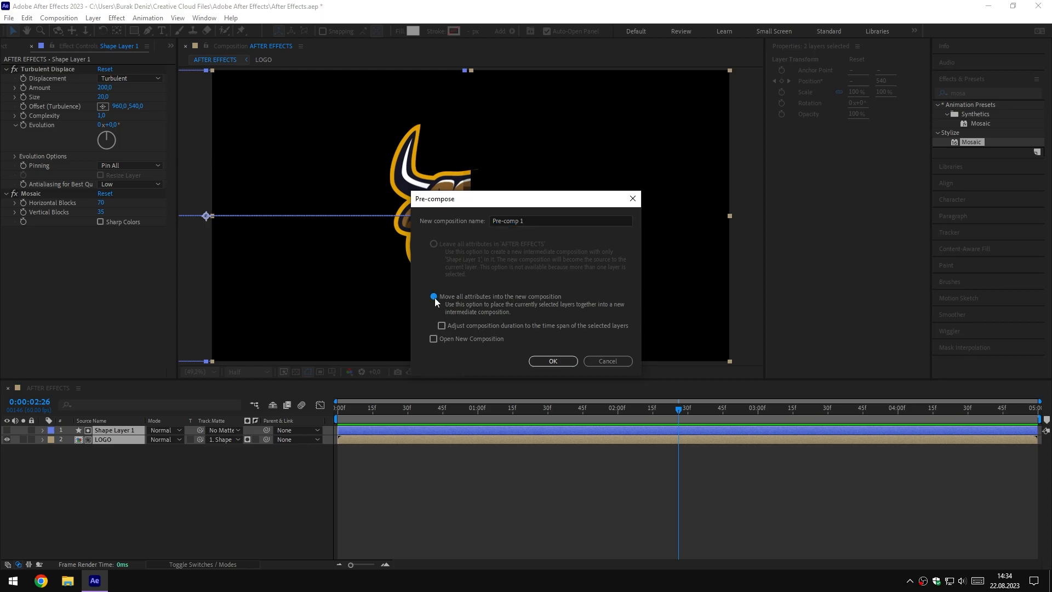
click(526, 220)
text(PIXEL)
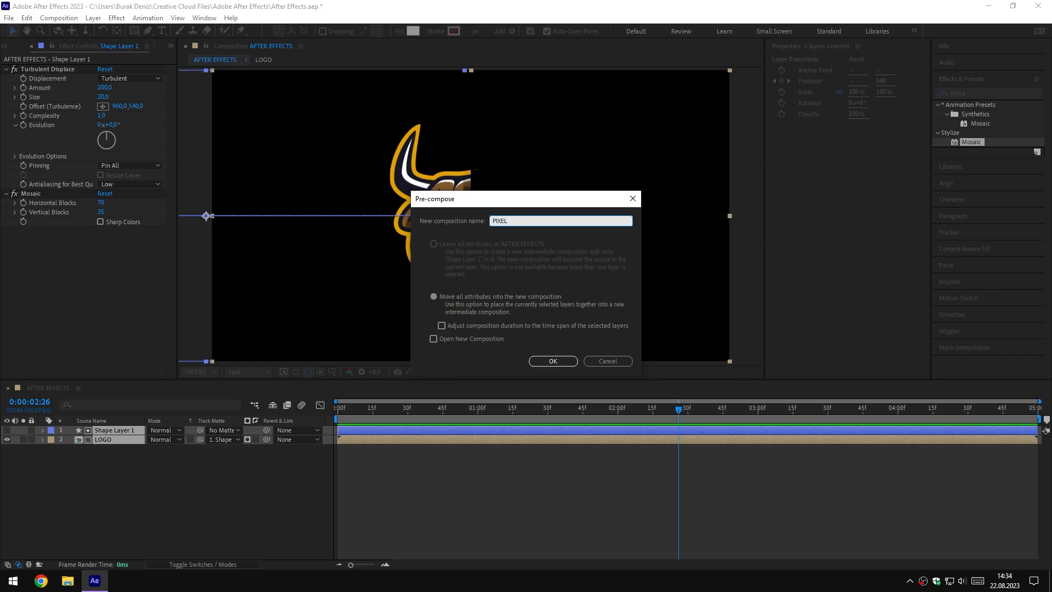
click(553, 360)
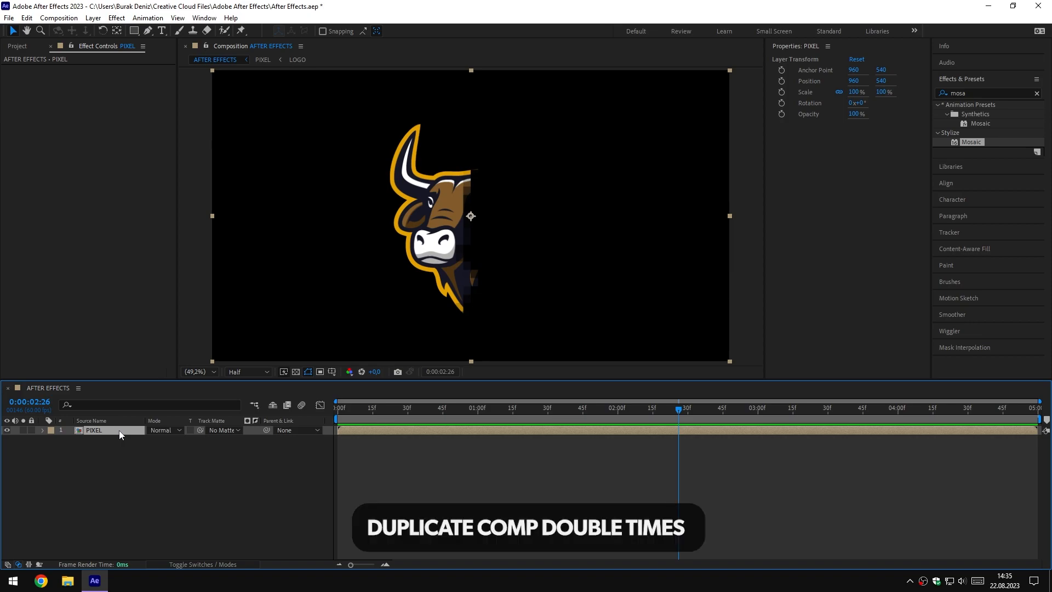
Duplicate the PIXEL layer twice and apply the Fill effect to the middle copy
key(ctrl+d)
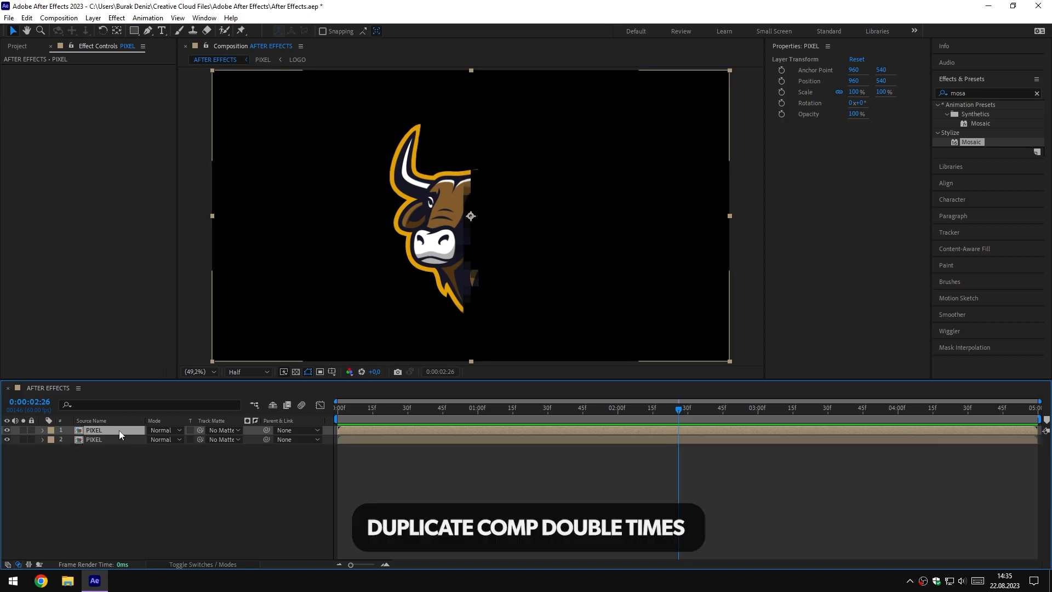
key(ctrl+d)
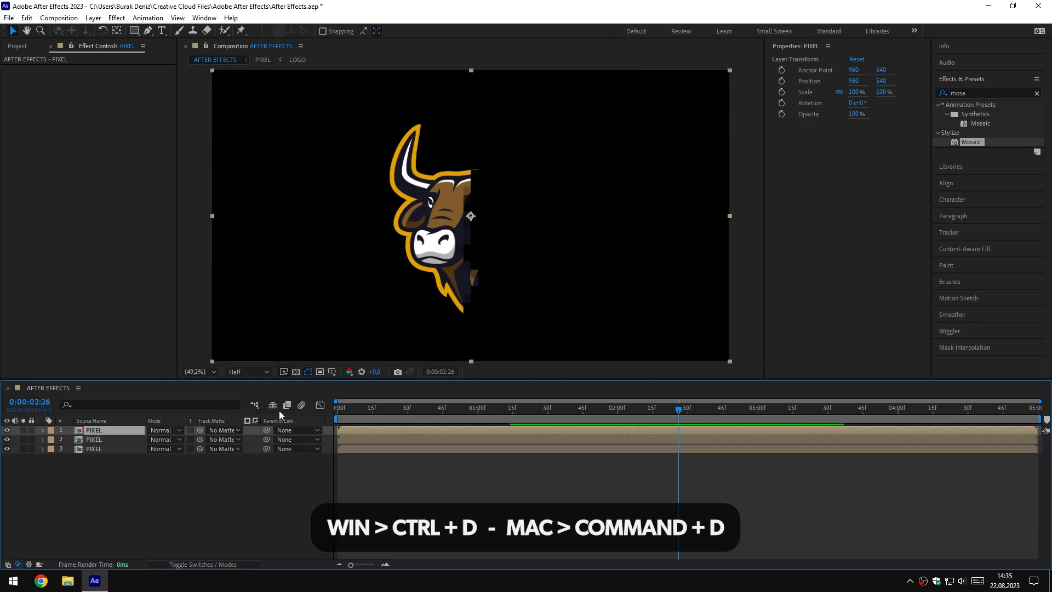
click(969, 93)
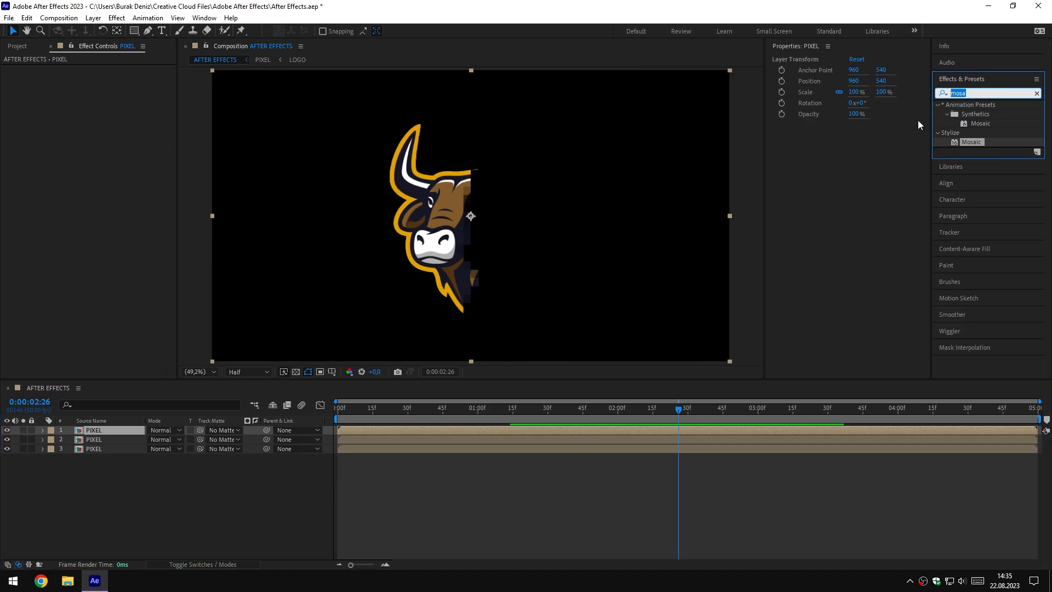
text(fill)
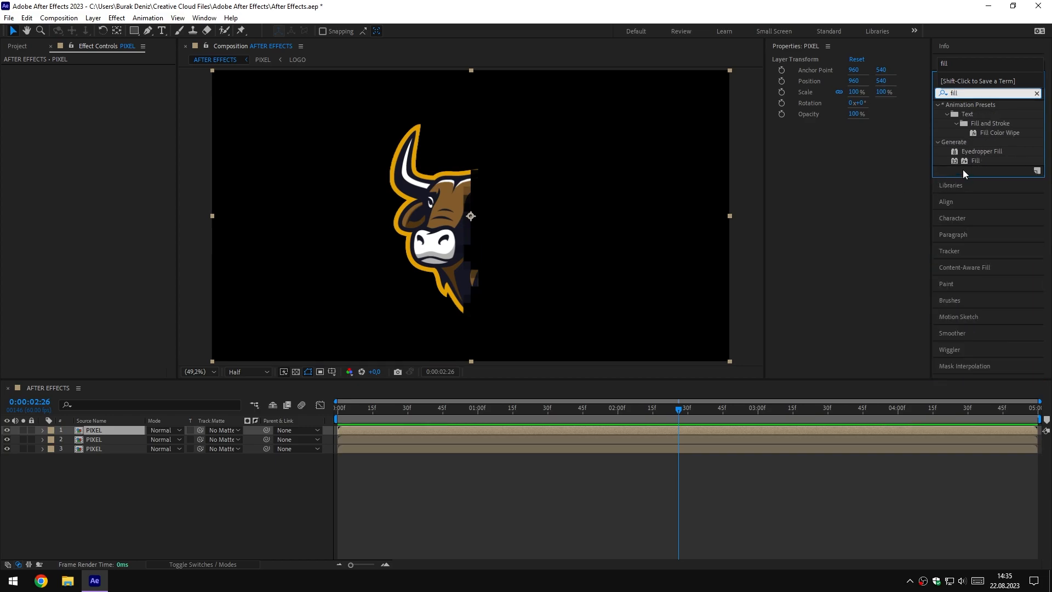
drag(975, 160, 109, 439)
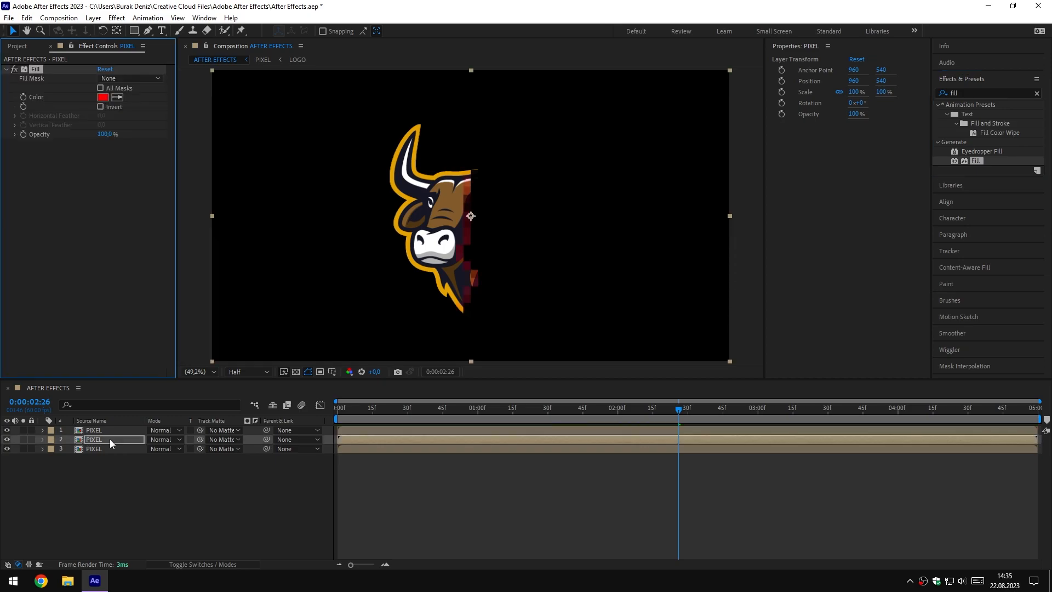
Set the Fill effect's color to white (FFFFFF) on the middle PIXEL layer
click(103, 97)
drag(624, 211, 593, 169)
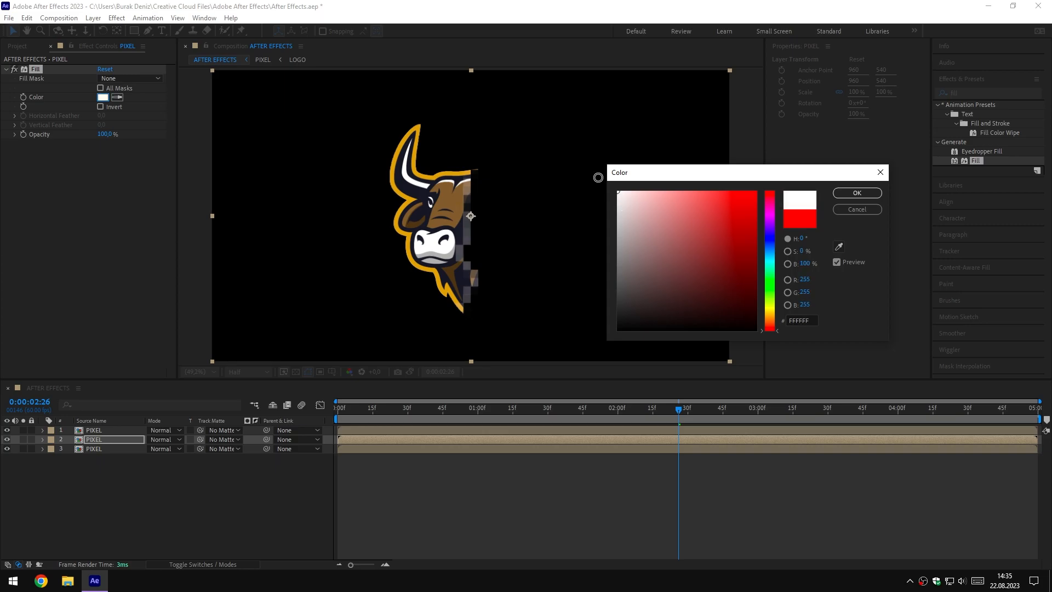
click(850, 193)
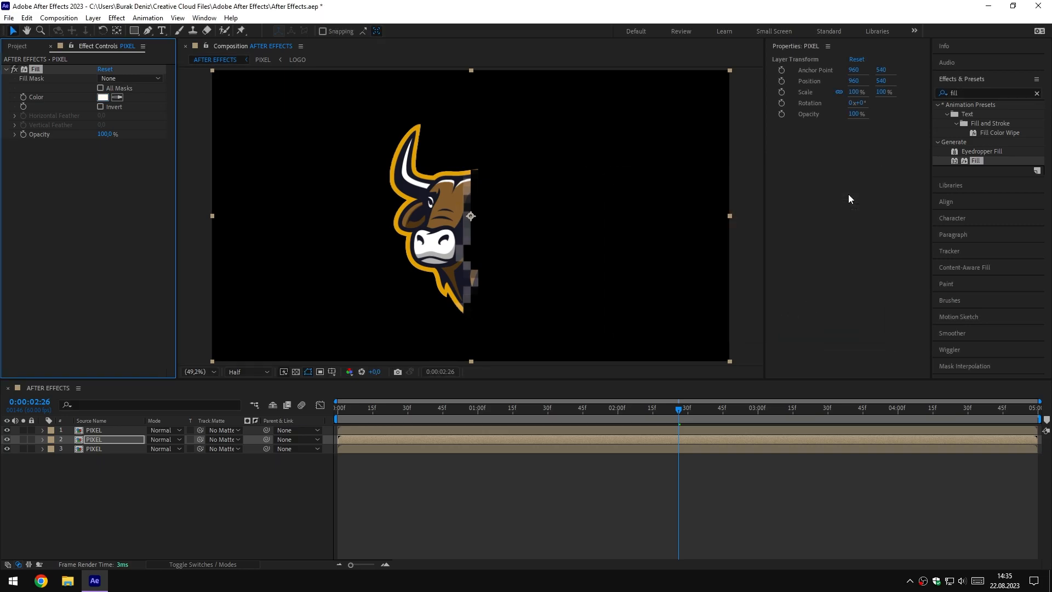
Find the Minimax effect and apply it to the middle PIXEL layer
double_click(959, 93)
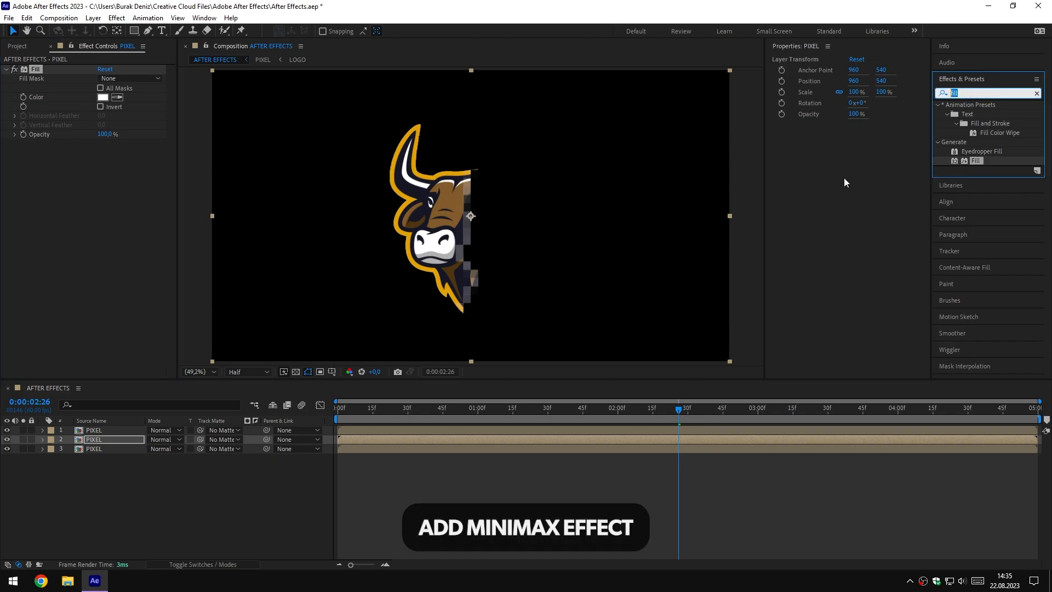
text(minimax)
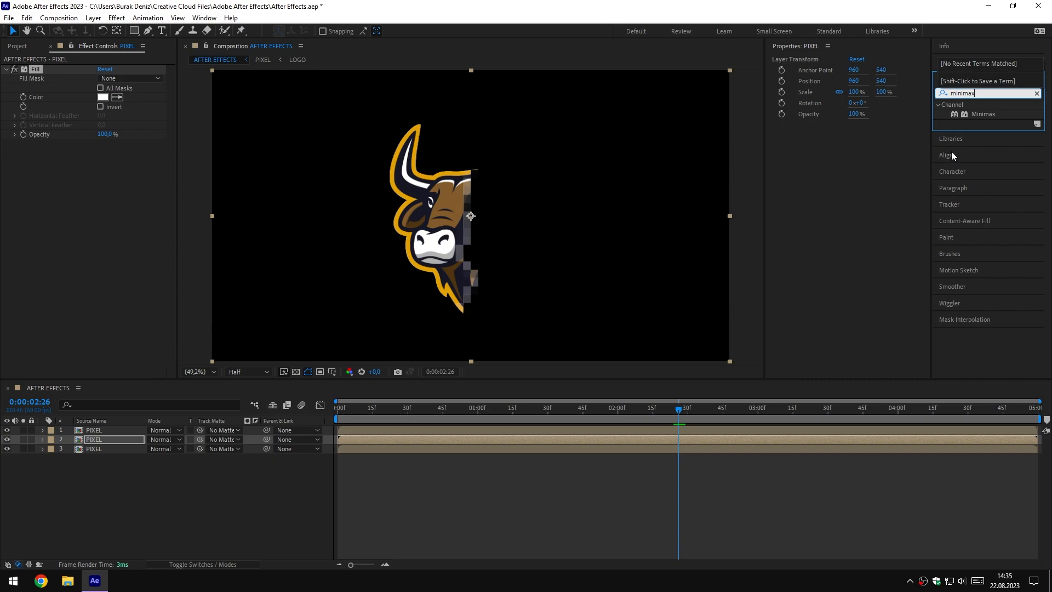
drag(978, 116, 110, 439)
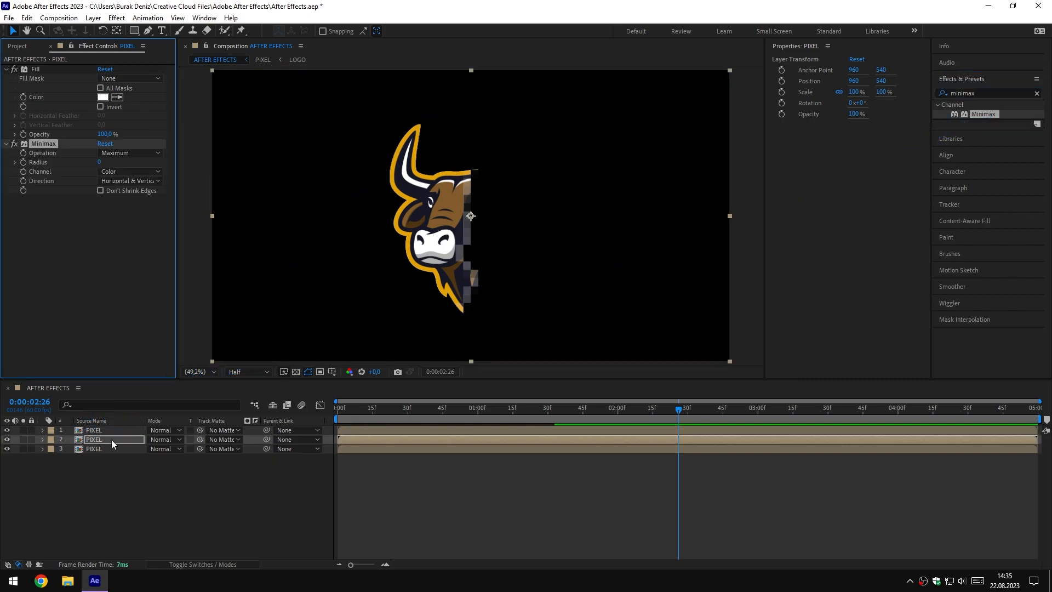
Set Minimax to the Minimum operation with Radius 5 and the Alpha and Color channel
click(136, 155)
click(137, 166)
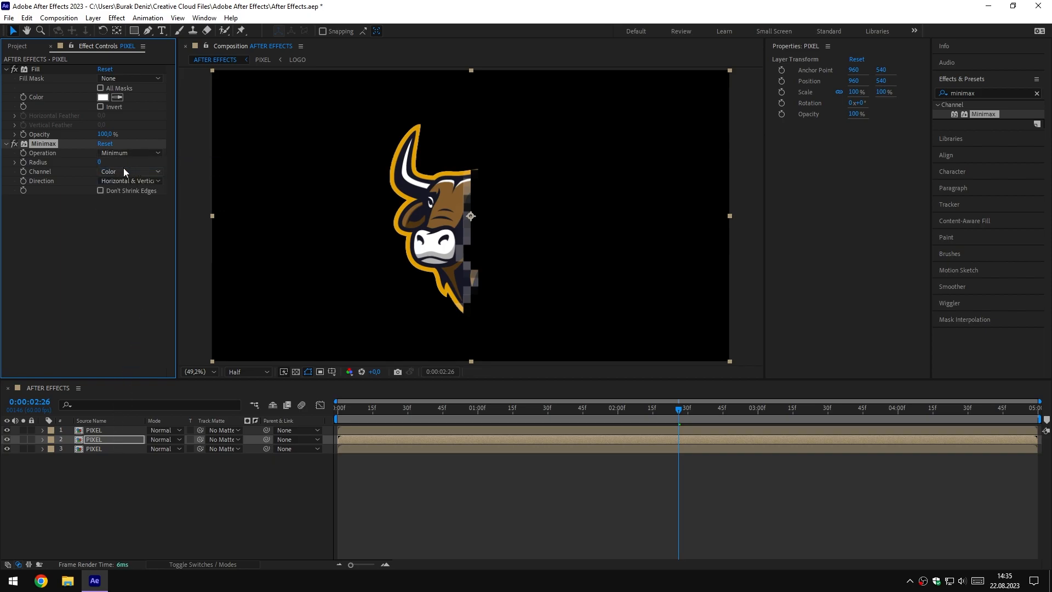
text(5)
key(Return)
click(133, 173)
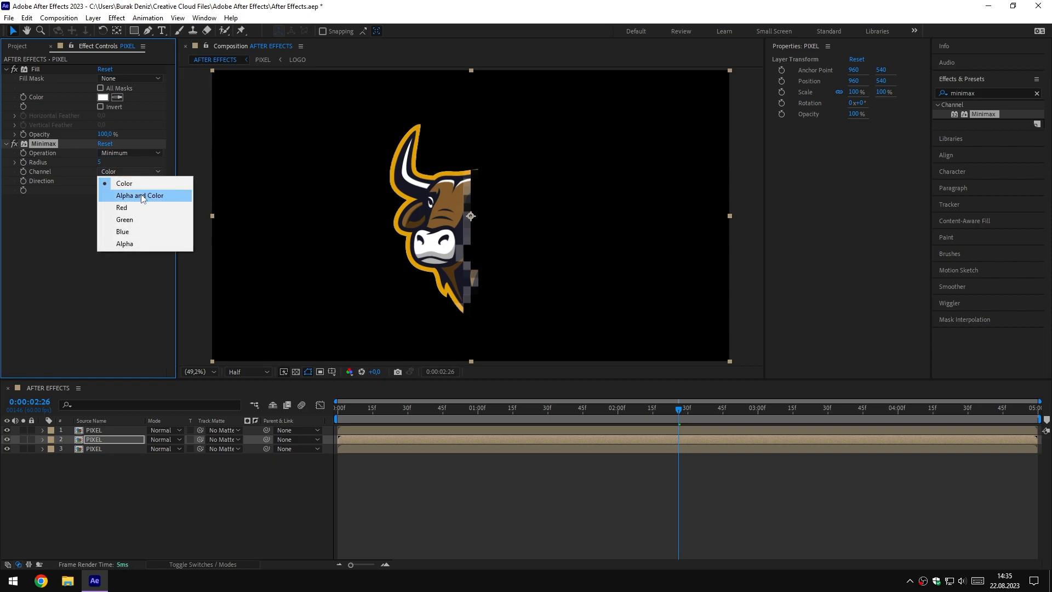
click(141, 196)
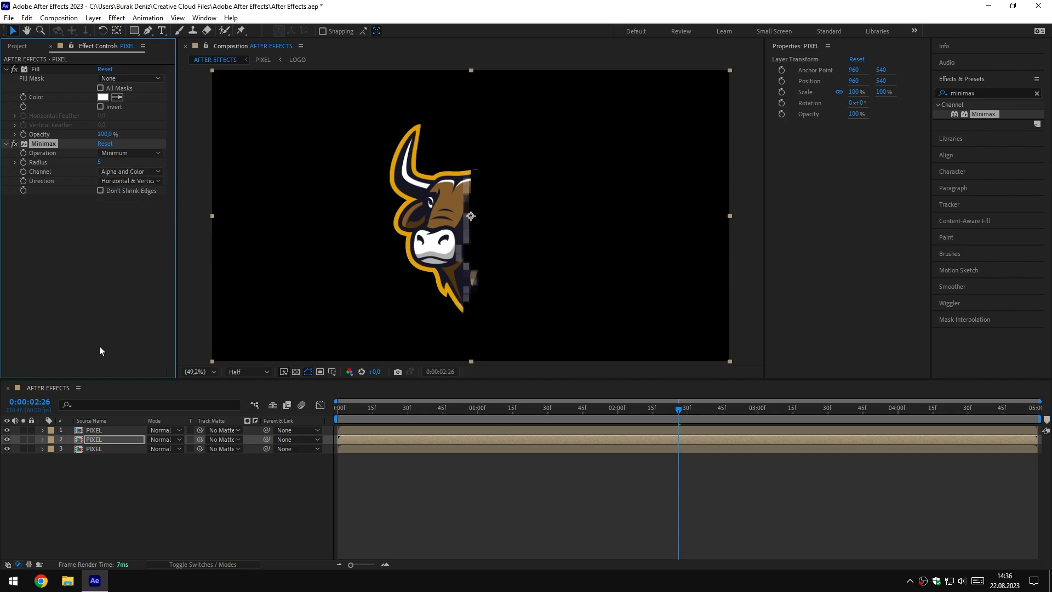
Temporarily hide the top PIXEL layer and scrub the timeline to inspect the white-filled copy beneath it
click(6, 431)
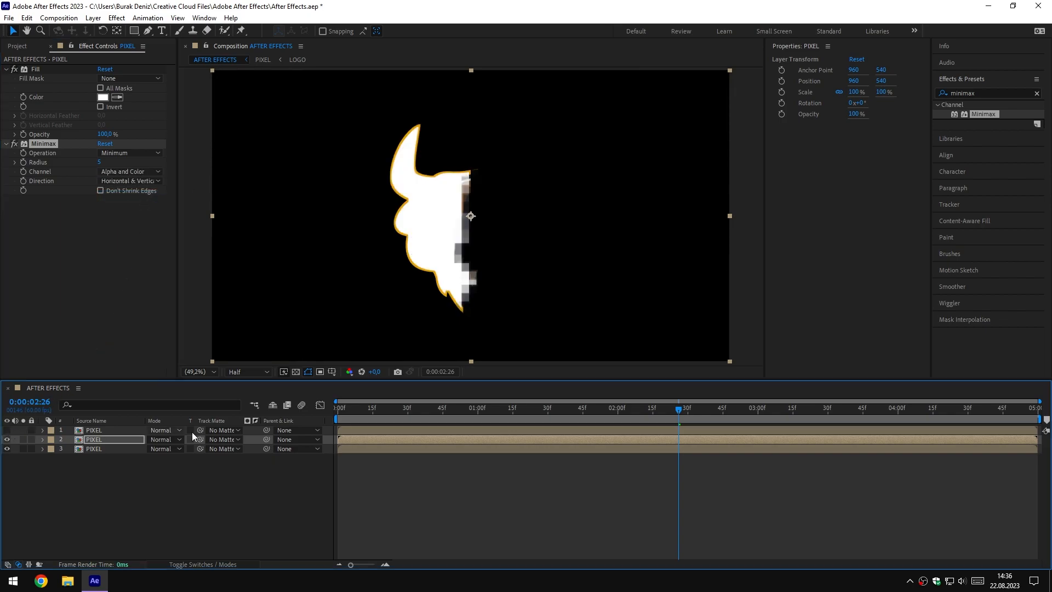
drag(618, 408, 652, 412)
click(7, 430)
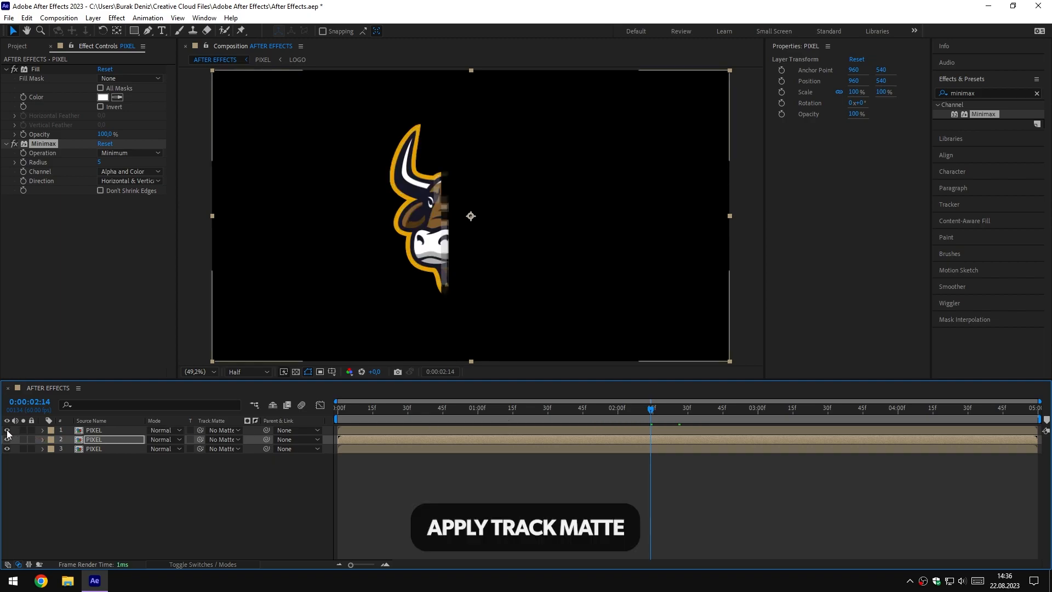
Set the top PIXEL layer as the middle PIXEL layer's inverted track matte and scrub the timeline to check it
click(111, 440)
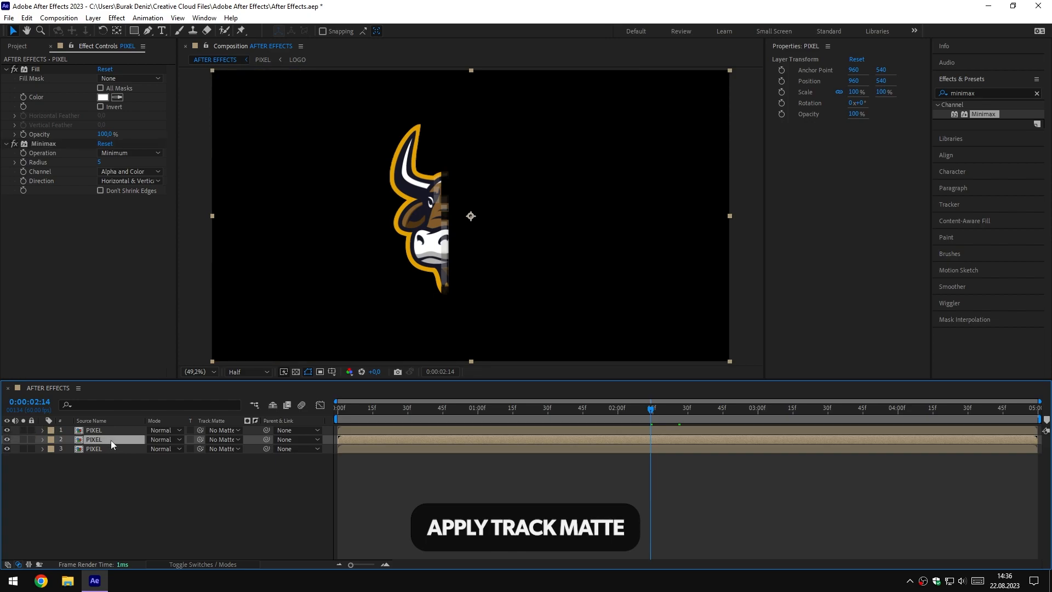
click(213, 440)
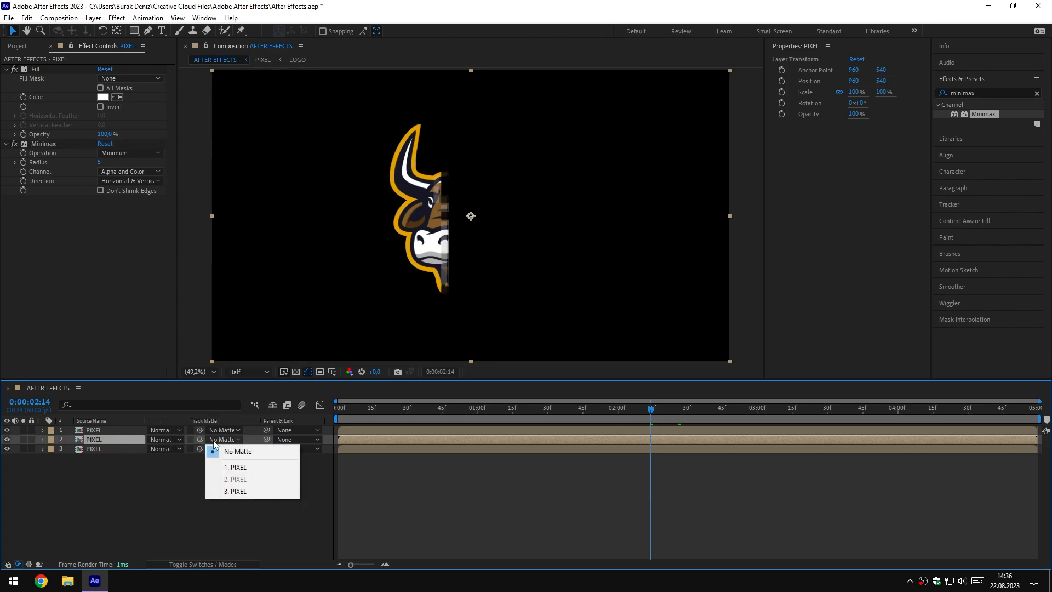
click(261, 467)
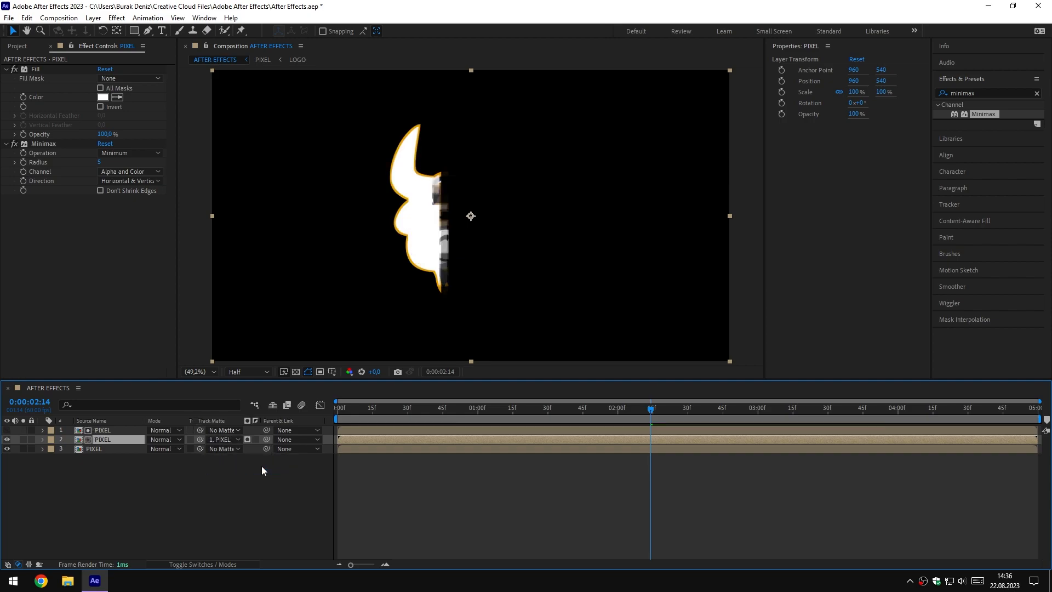
click(255, 439)
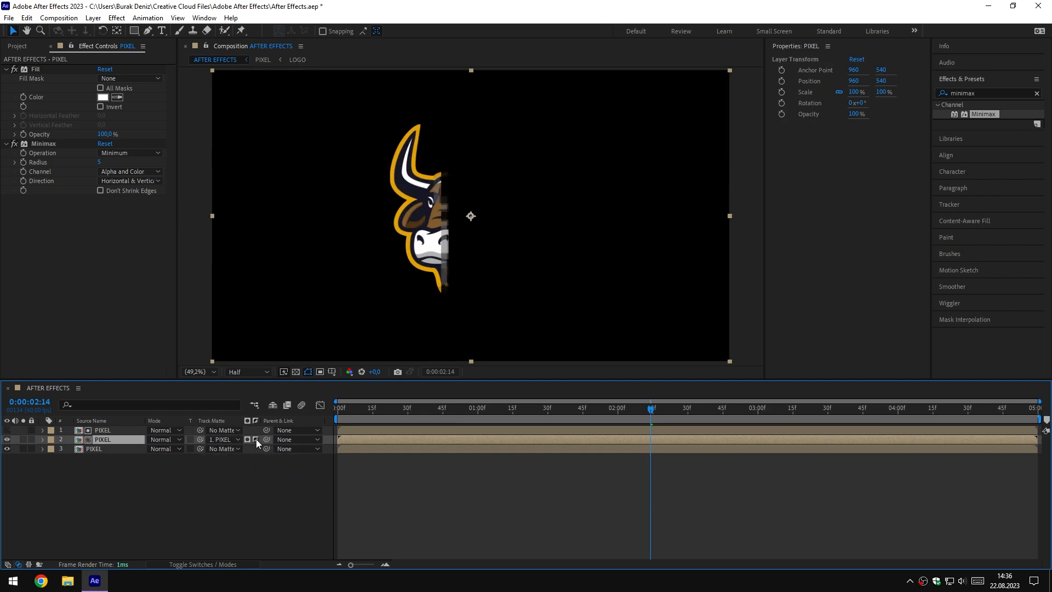
drag(636, 409, 661, 412)
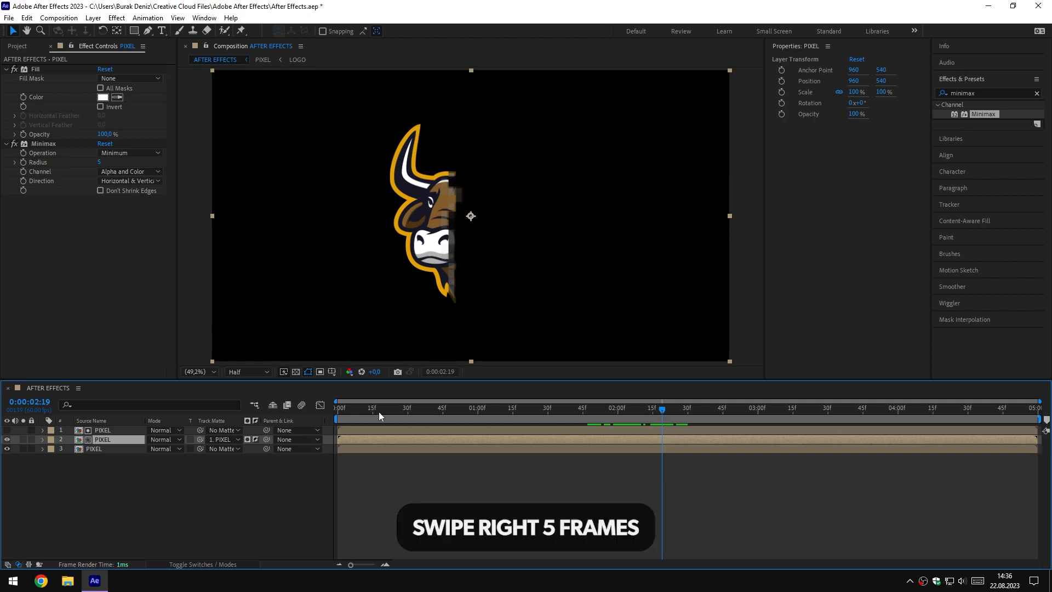
Shift the top PIXEL layer to start at 0:00:00:05 and scrub the timeline to check the white pixel edge
mouse_move(346, 409)
mouse_down()
mouse_move(327, 428)
mouse_move(338, 409)
mouse_move(350, 410)
mouse_up()
drag(351, 564, 369, 567)
click(384, 433)
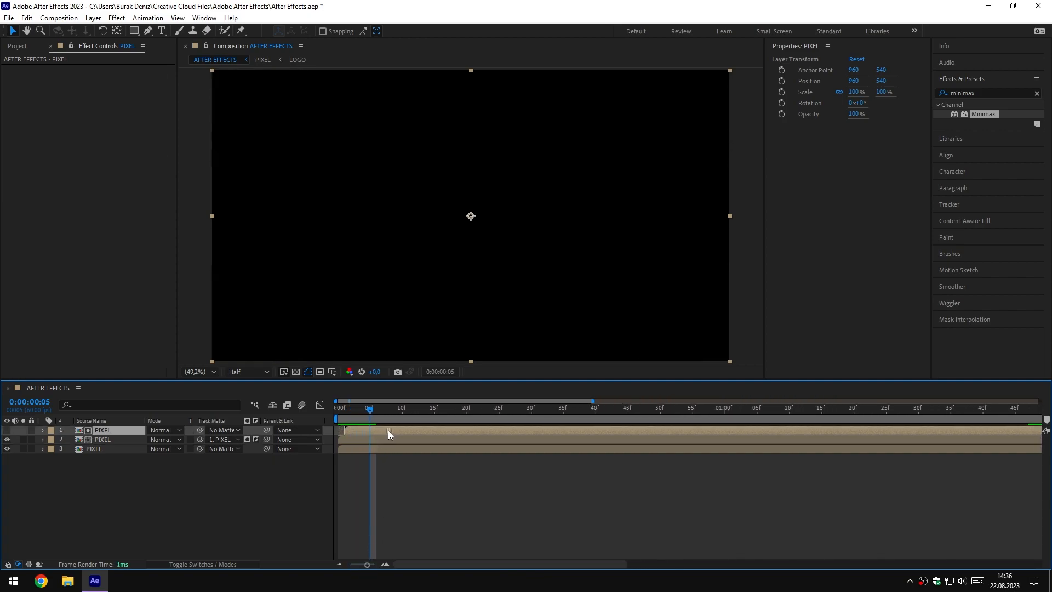
drag(400, 430, 411, 430)
drag(367, 564, 349, 564)
mouse_move(349, 414)
mouse_down()
mouse_move(338, 412)
mouse_move(800, 416)
mouse_move(699, 421)
mouse_up()
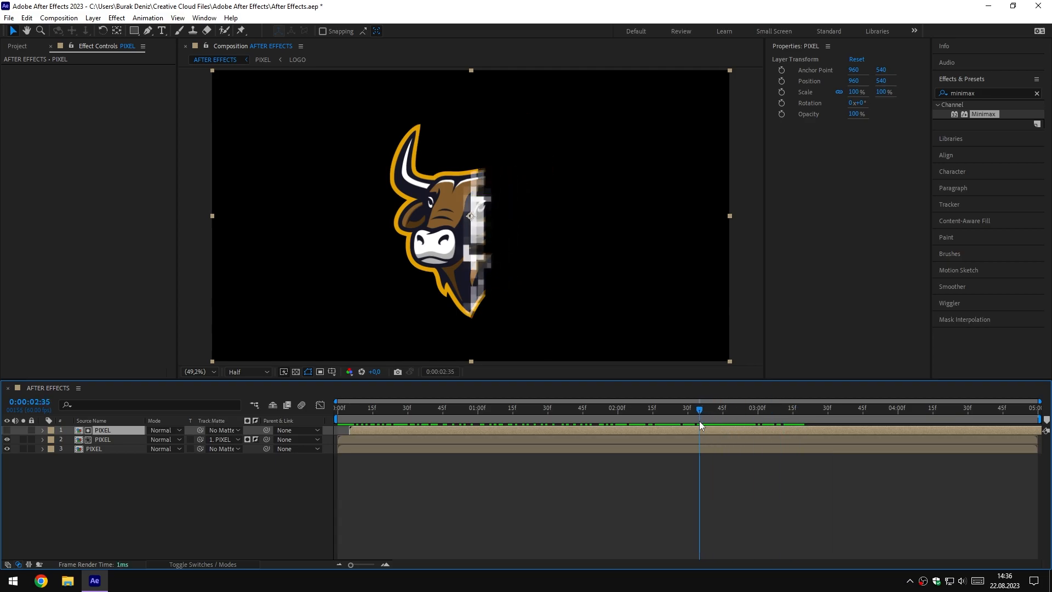
Pre-compose the upper two PIXEL layers into a composition named EFFECT, moving all attributes into it
click(116, 440)
shift+click(120, 430)
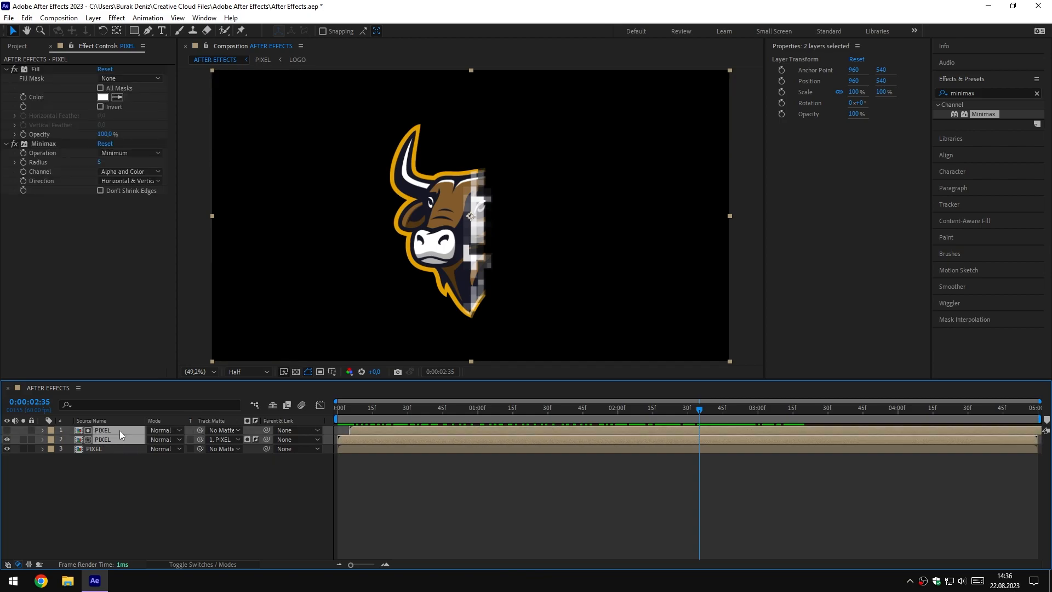
right_click(120, 429)
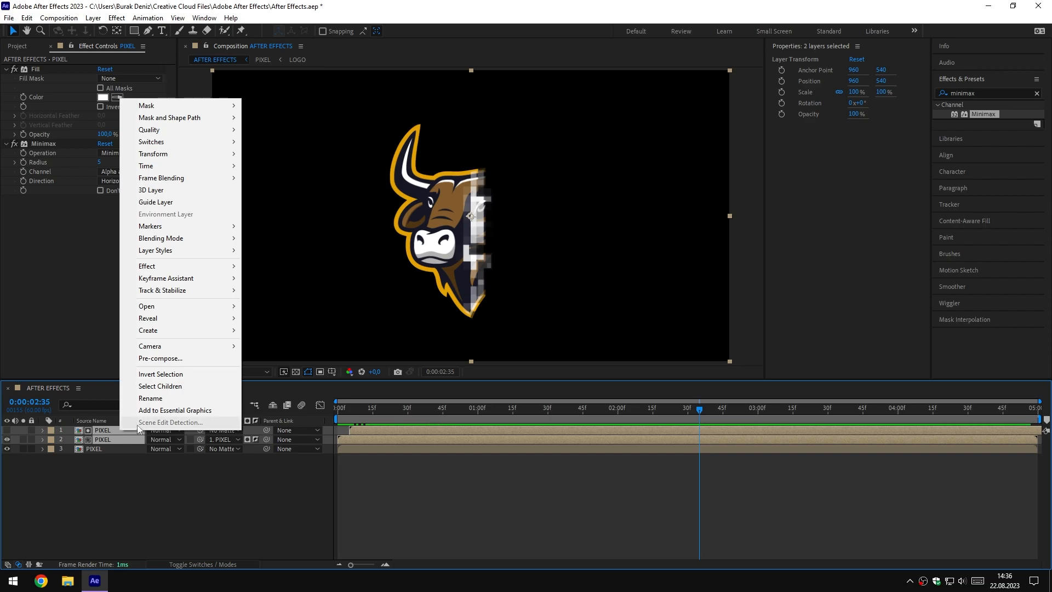
click(165, 359)
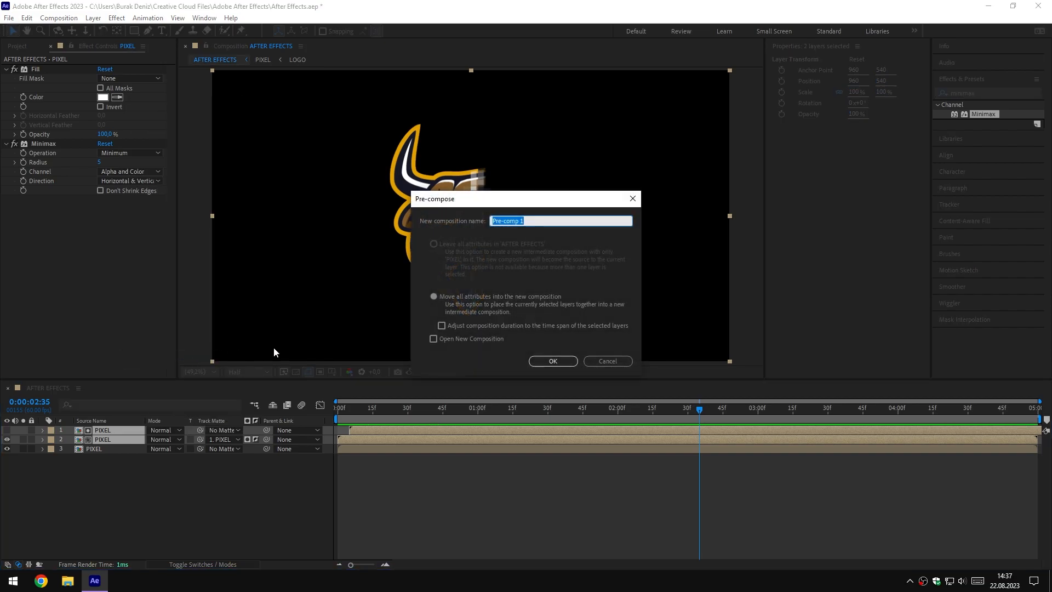
click(434, 296)
click(496, 221)
text(EFFECT)
click(553, 361)
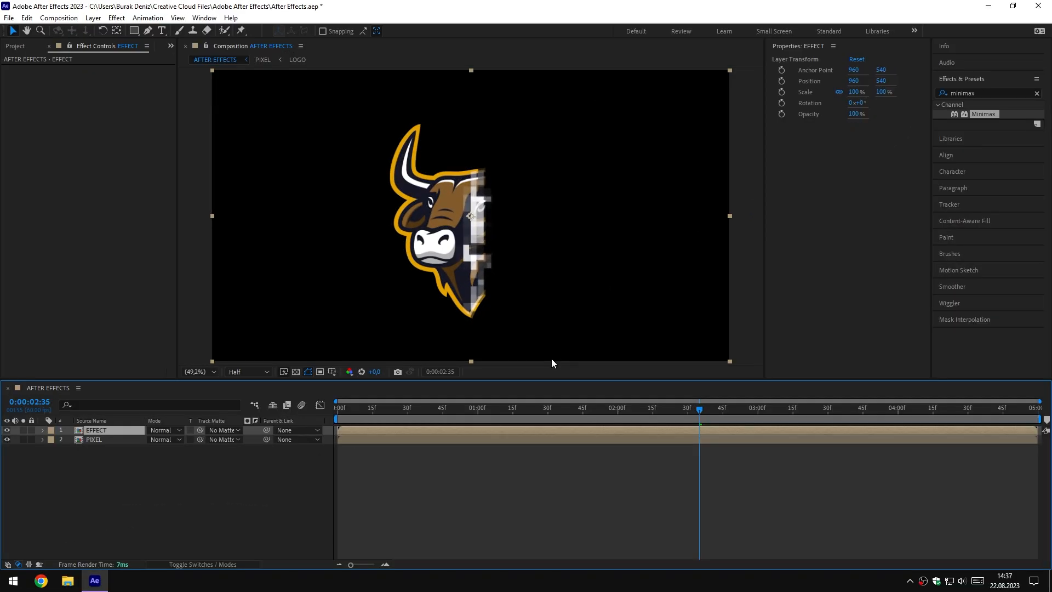
Set the EFFECT layer's blending mode to Screen and apply the CC Glass effect to it
click(172, 432)
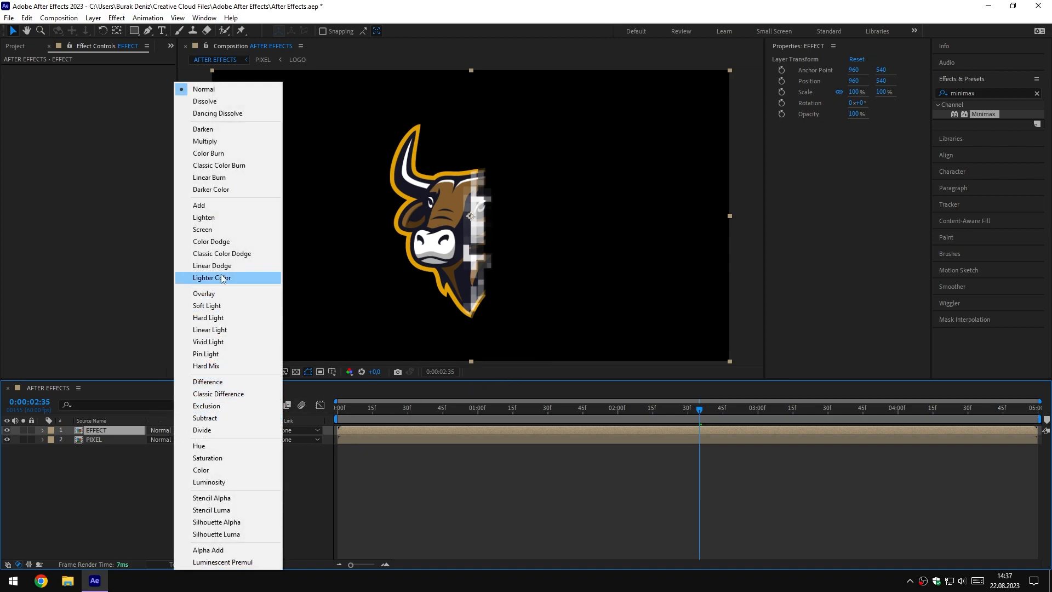
click(235, 234)
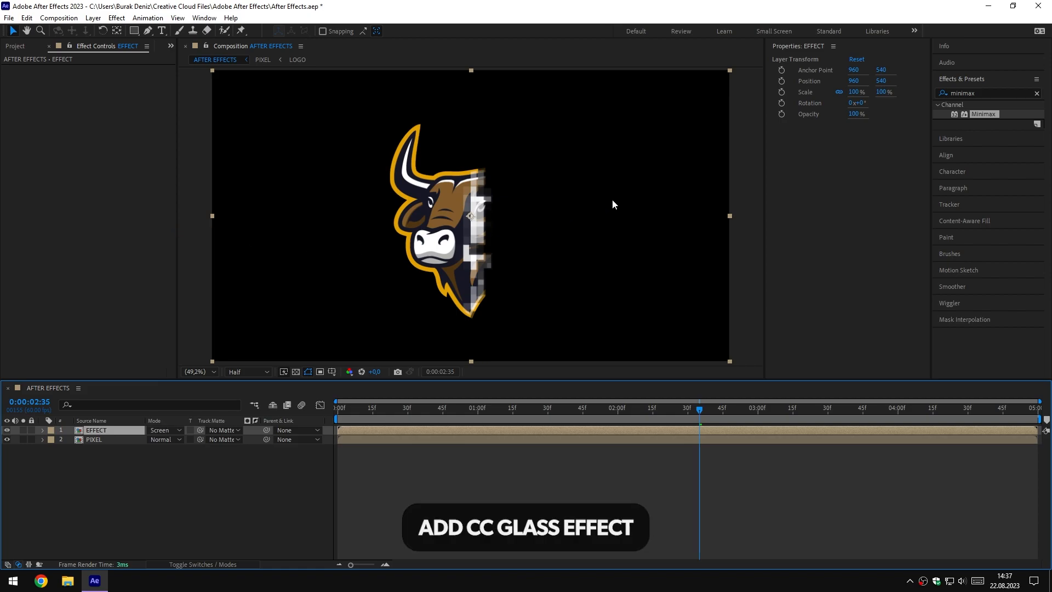
click(982, 93)
text(cc glass)
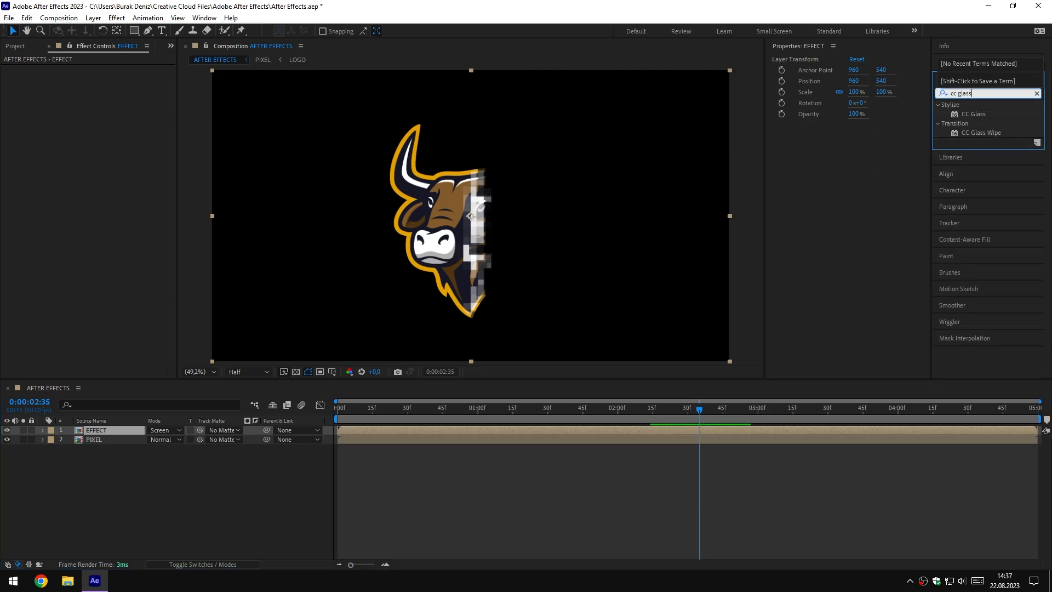
mouse_move(973, 114)
mouse_down()
mouse_move(419, 287)
mouse_move(152, 390)
mouse_move(120, 432)
mouse_up()
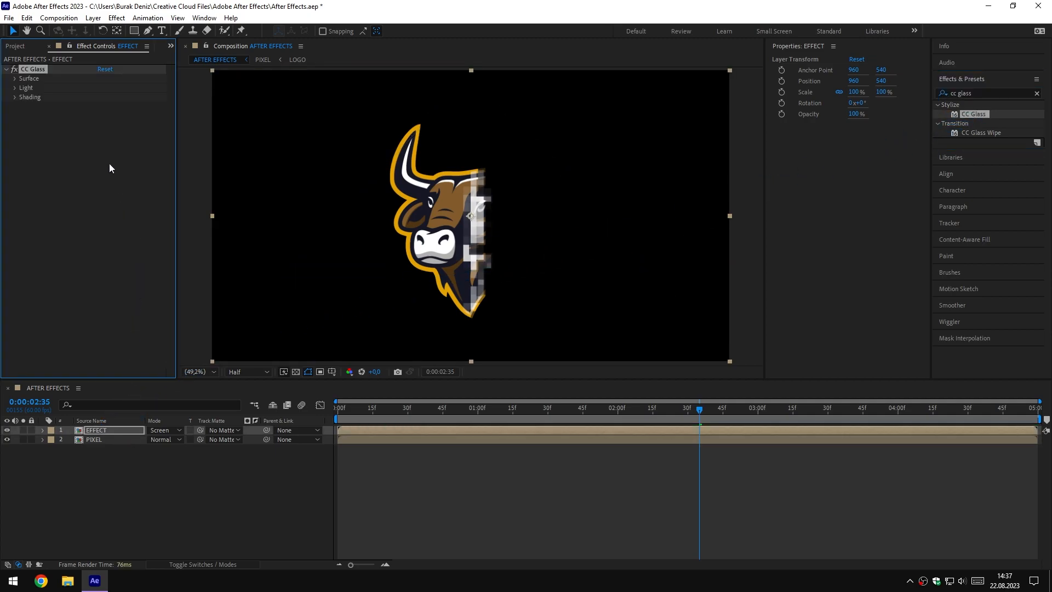
Configure the CC Glass surface with Property Alpha, Softness 1, Height -50 and Displacement 200
click(15, 78)
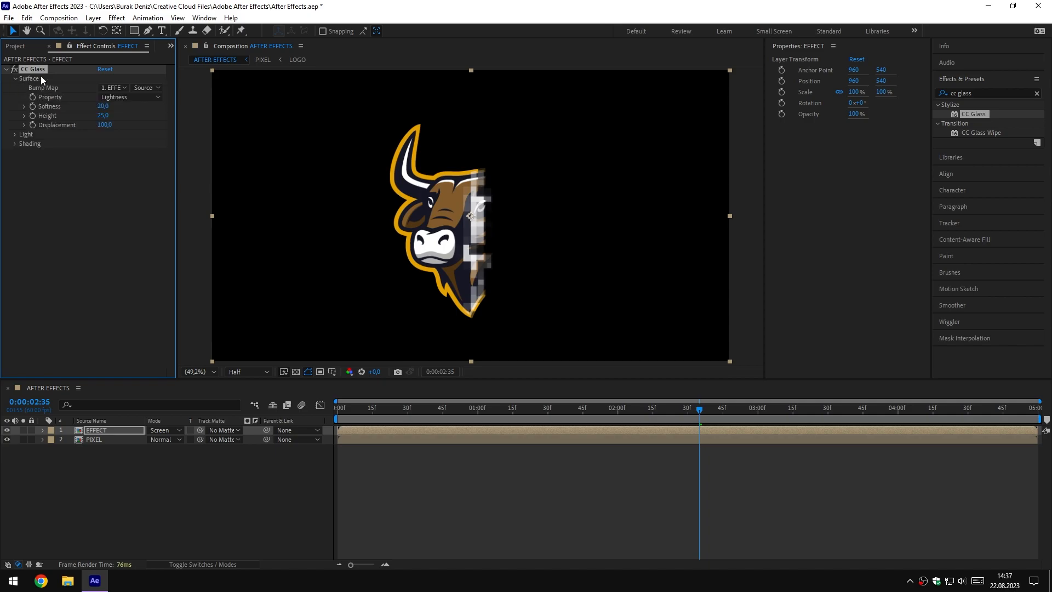
click(123, 97)
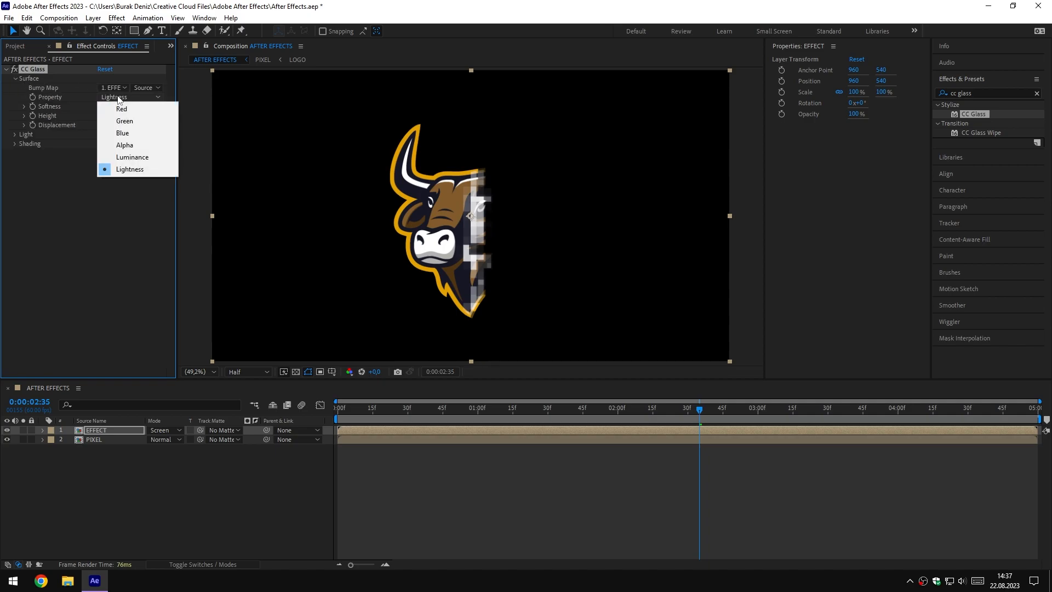
click(135, 145)
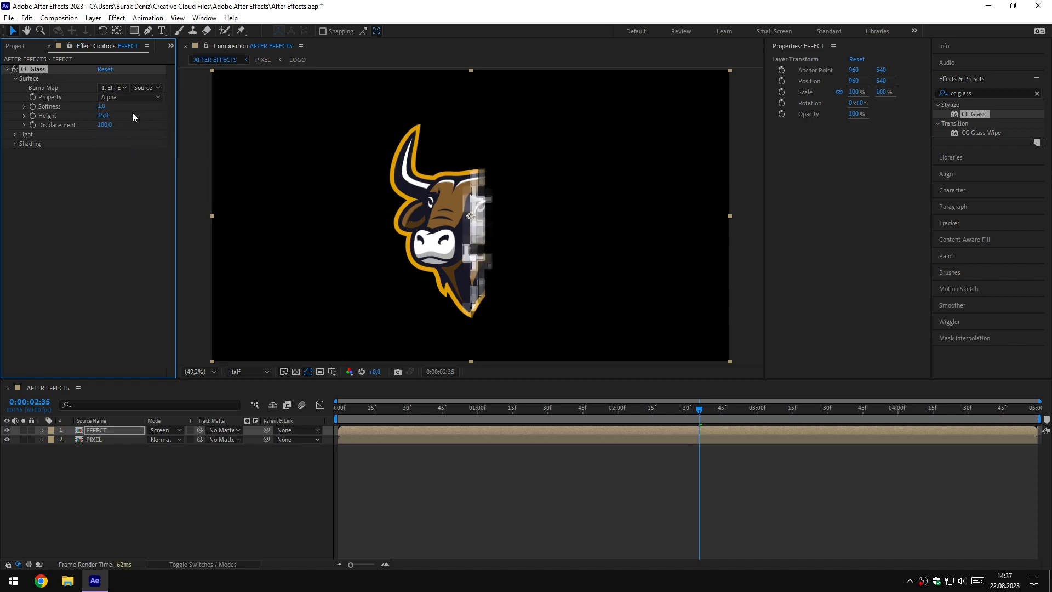
click(103, 116)
text(-50)
key(Return)
click(105, 124)
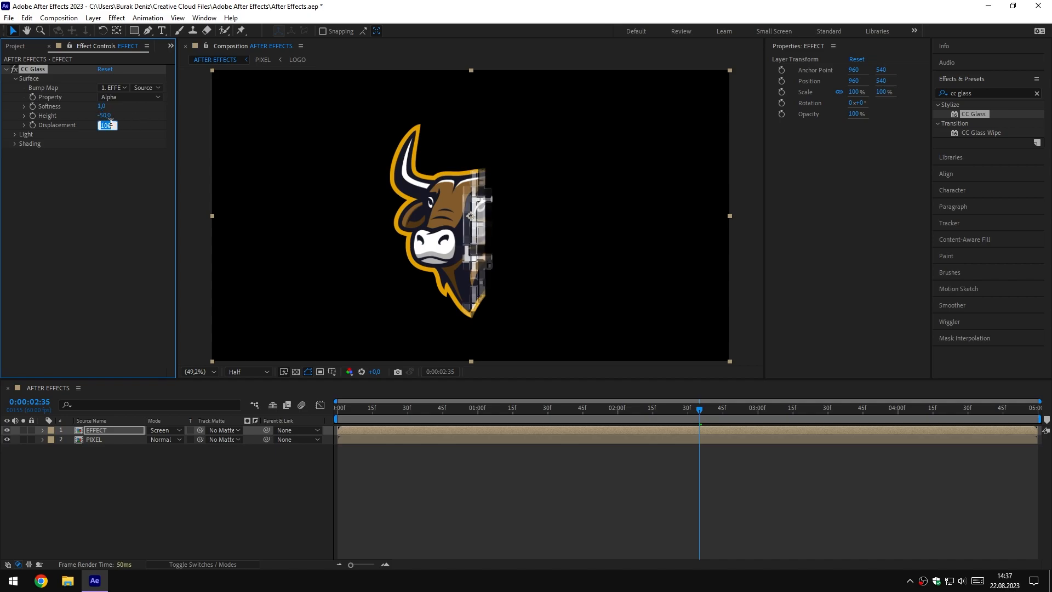
text(200)
key(Return)
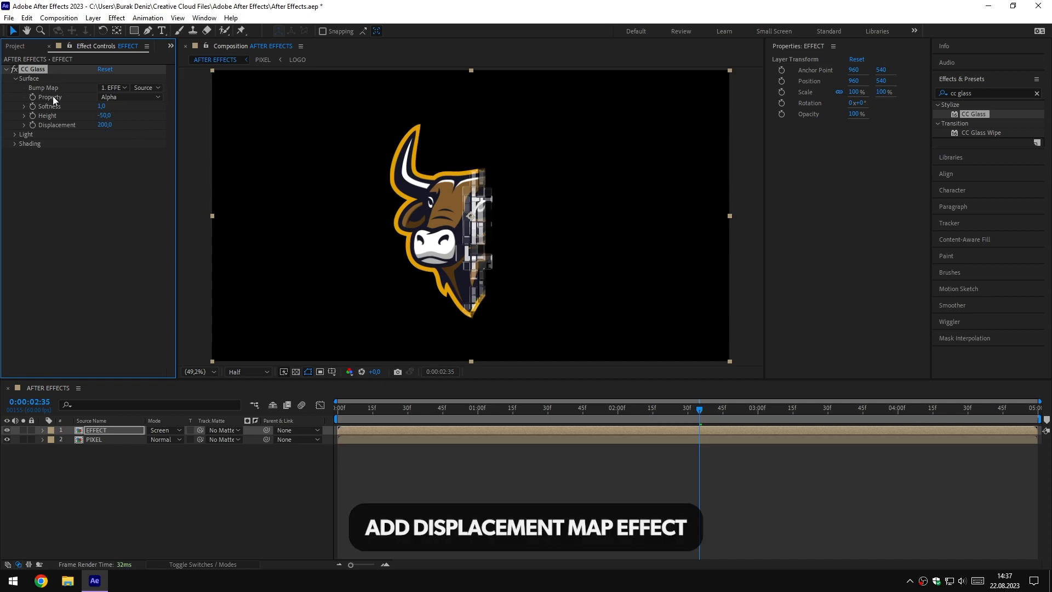
click(6, 70)
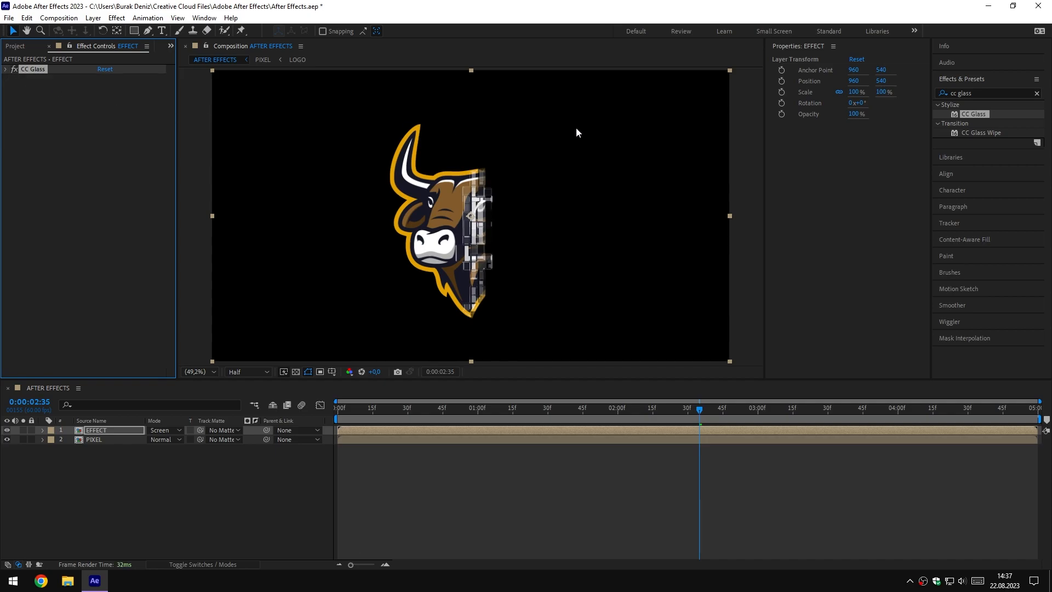
Apply Displacement Map to the EFFECT layer with a maximum horizontal displacement of 20 and a maximum vertical displacement of 0
drag(977, 93, 929, 93)
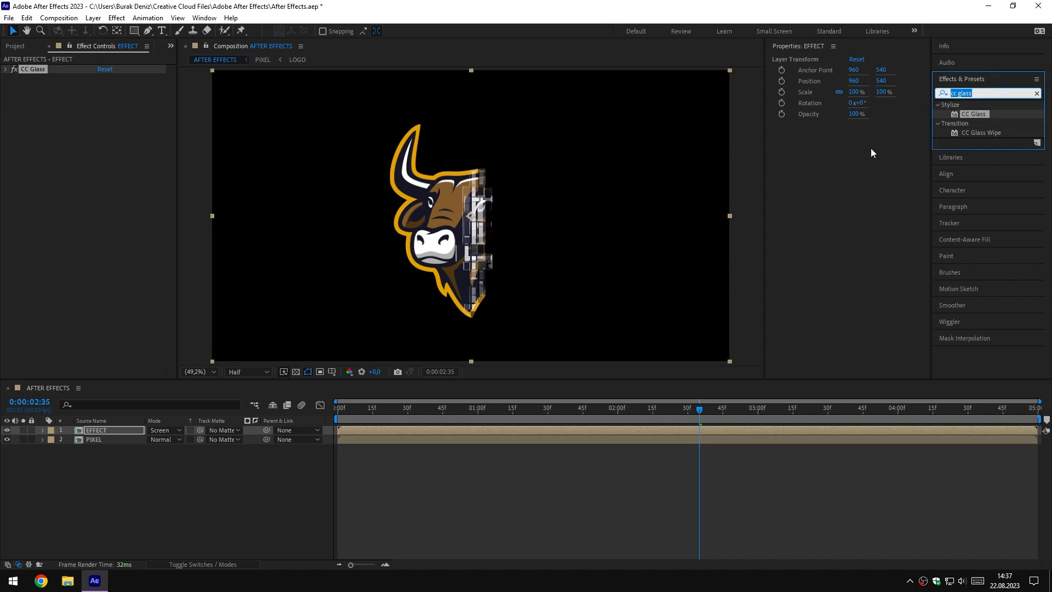
text(displac)
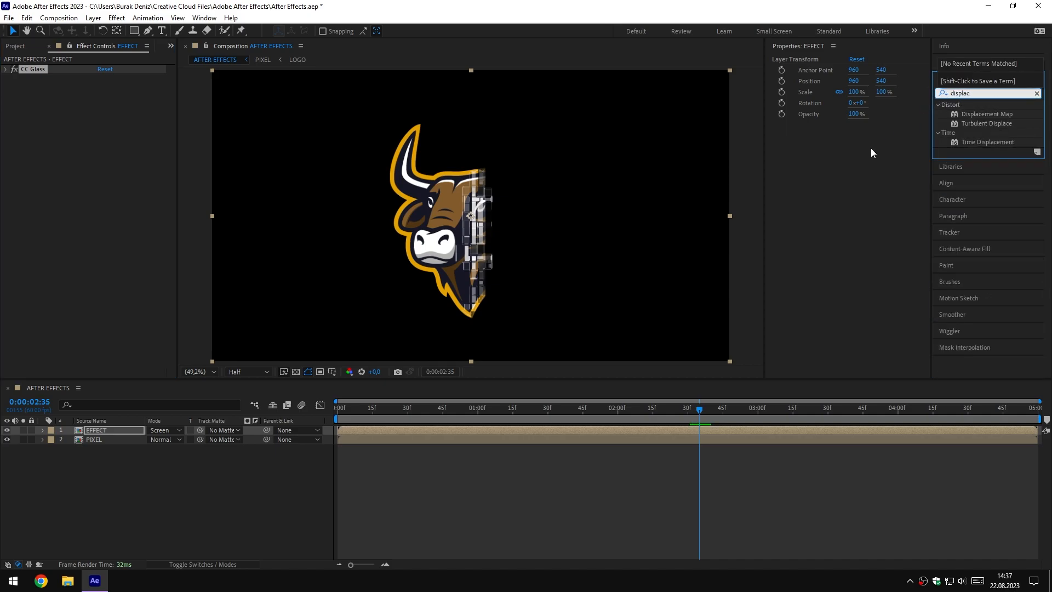
drag(978, 113, 104, 428)
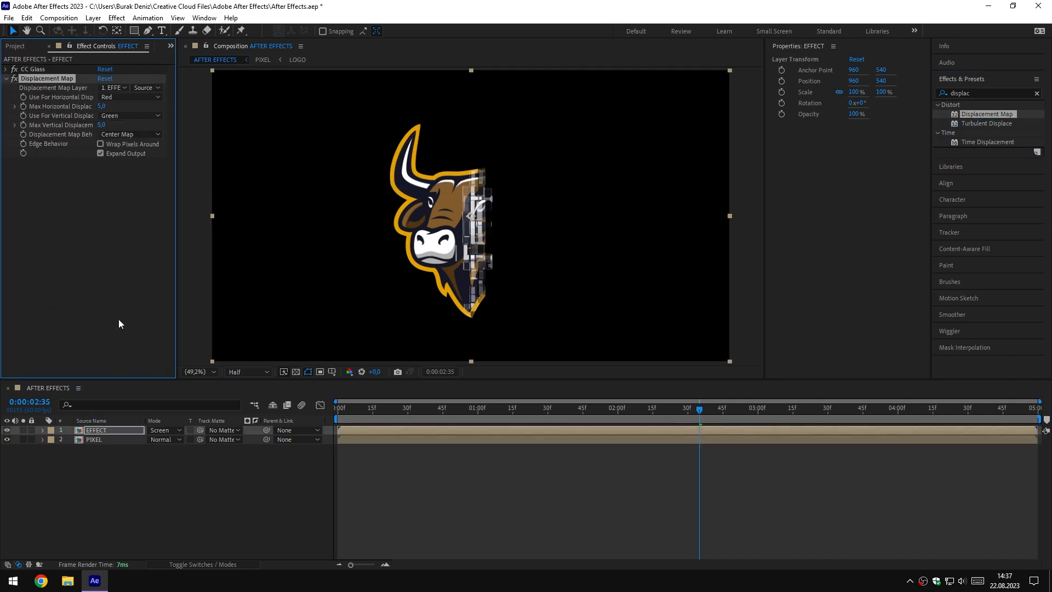
click(101, 107)
text(20)
key(Return)
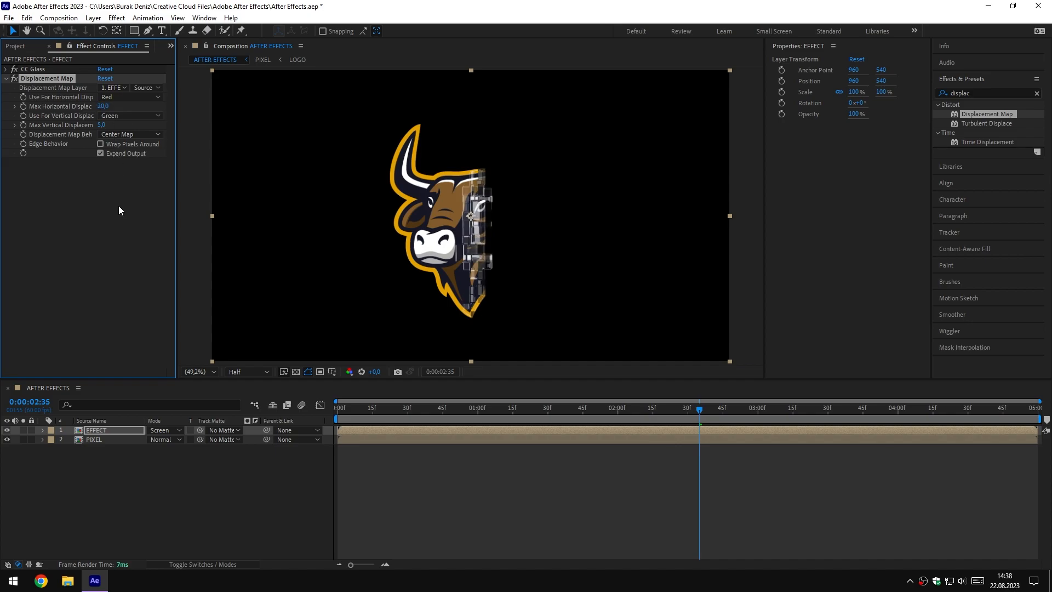
click(103, 126)
text(0)
key(Return)
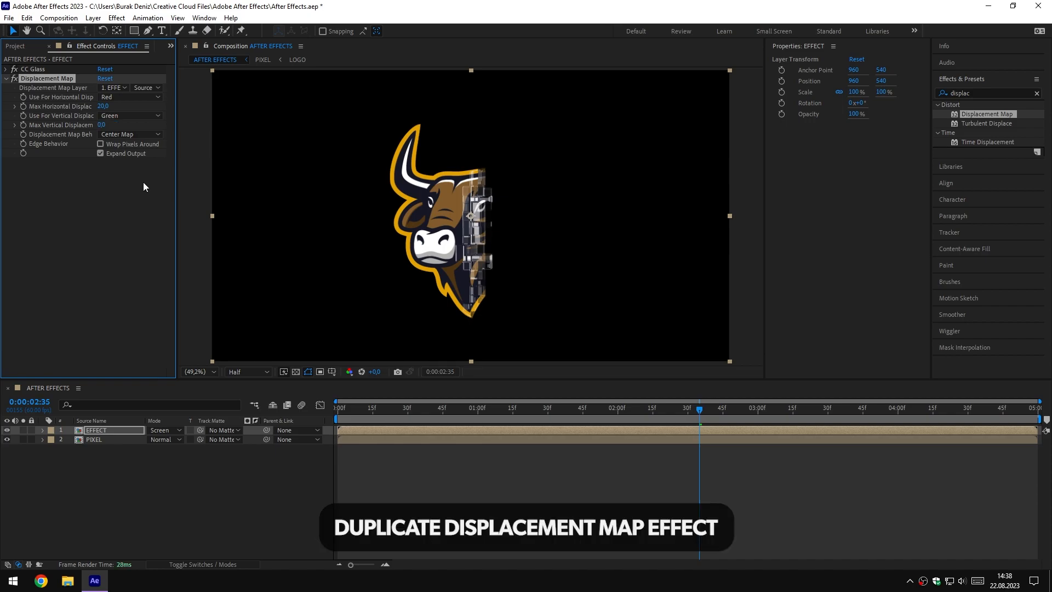
click(6, 80)
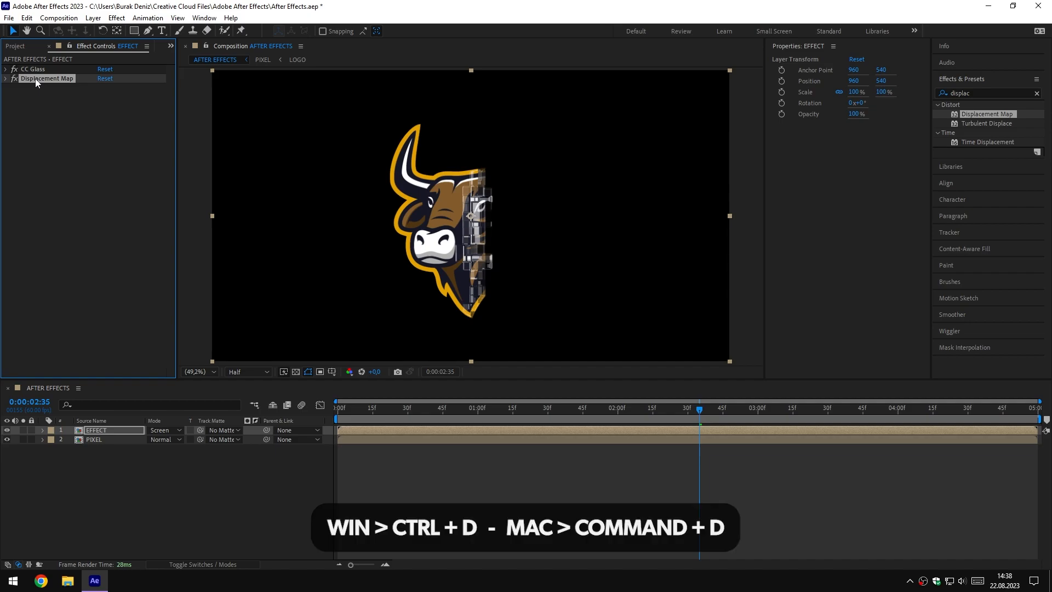
Duplicate the Displacement Map effect, set the copy's maximum horizontal displacement to -100, and scrub the timeline to check it
key(ctrl+d)
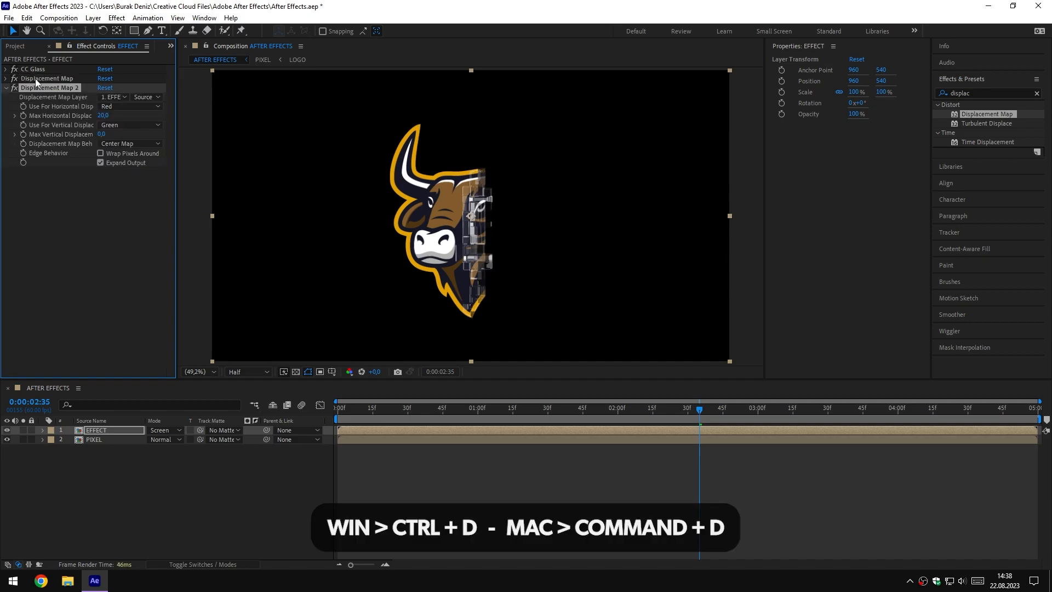
click(103, 115)
text(-1)
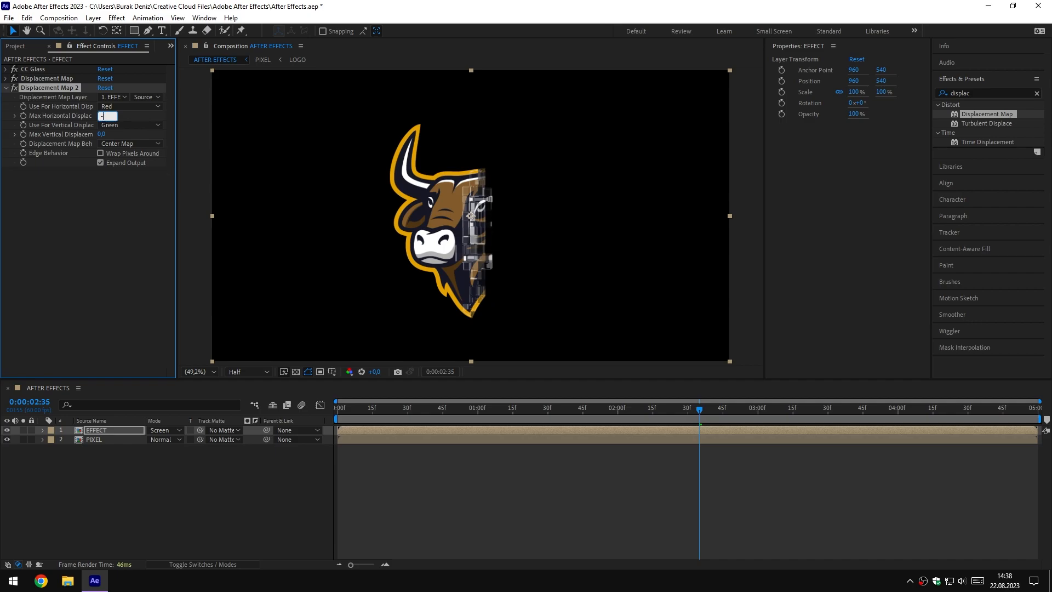
text(00)
key(Return)
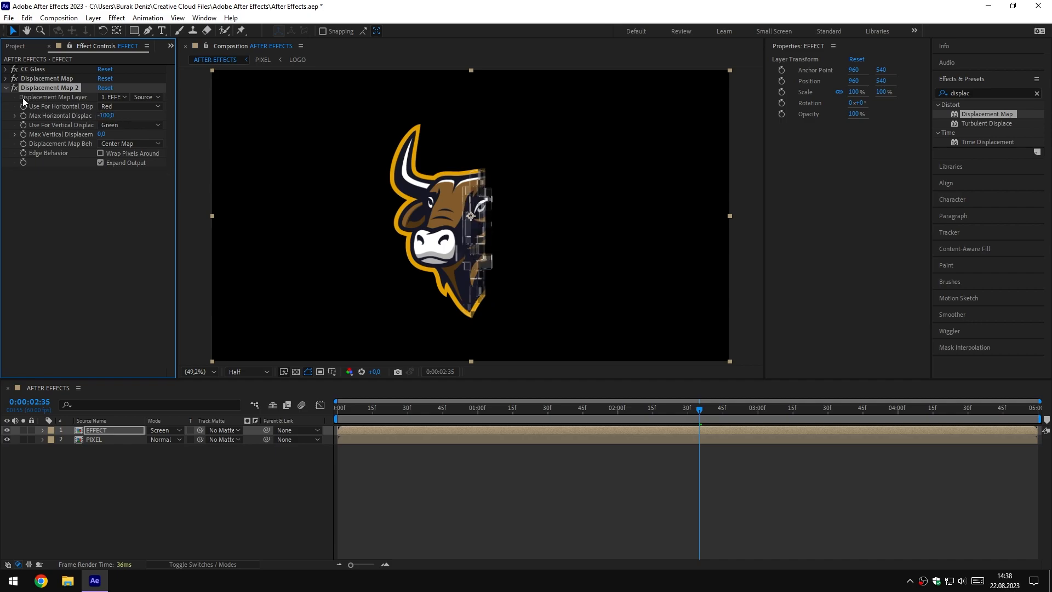
click(6, 89)
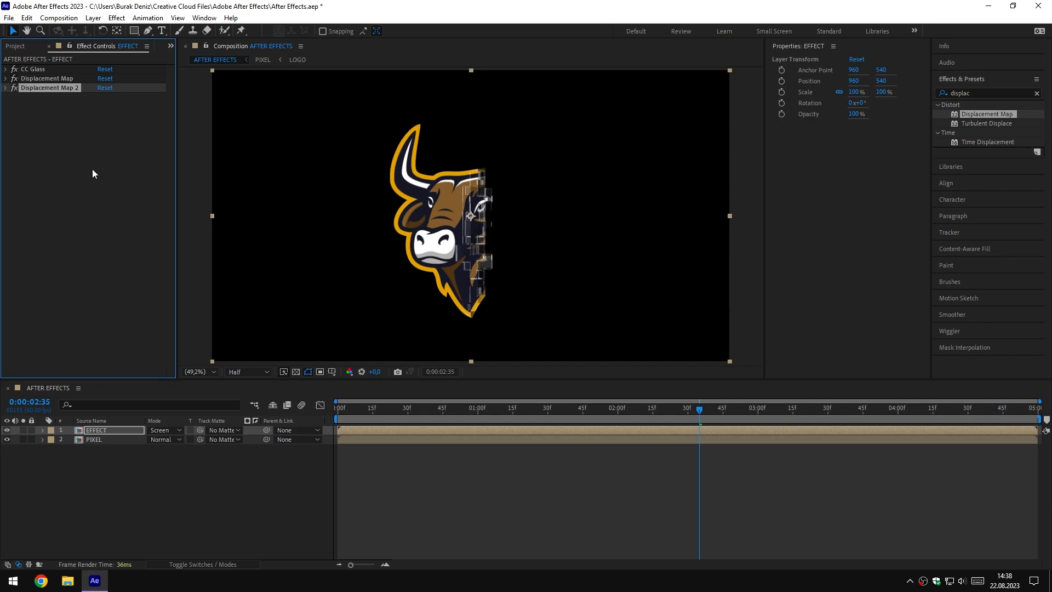
drag(597, 412, 708, 418)
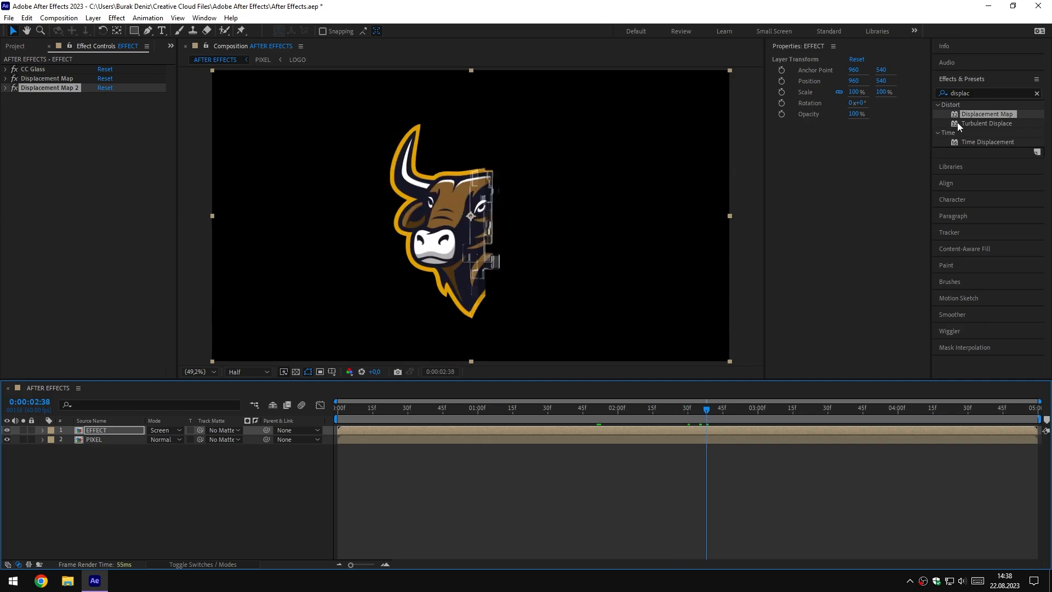
Apply the Colorama effect to the EFFECT layer and set its input Phase Shift to 45°
click(973, 93)
text(co)
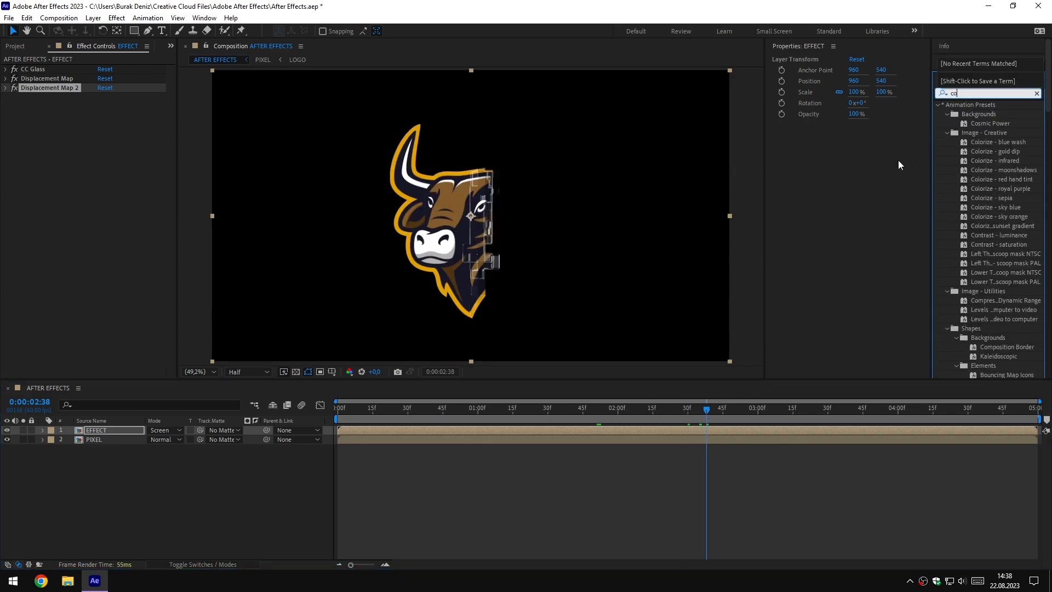
text(lorama)
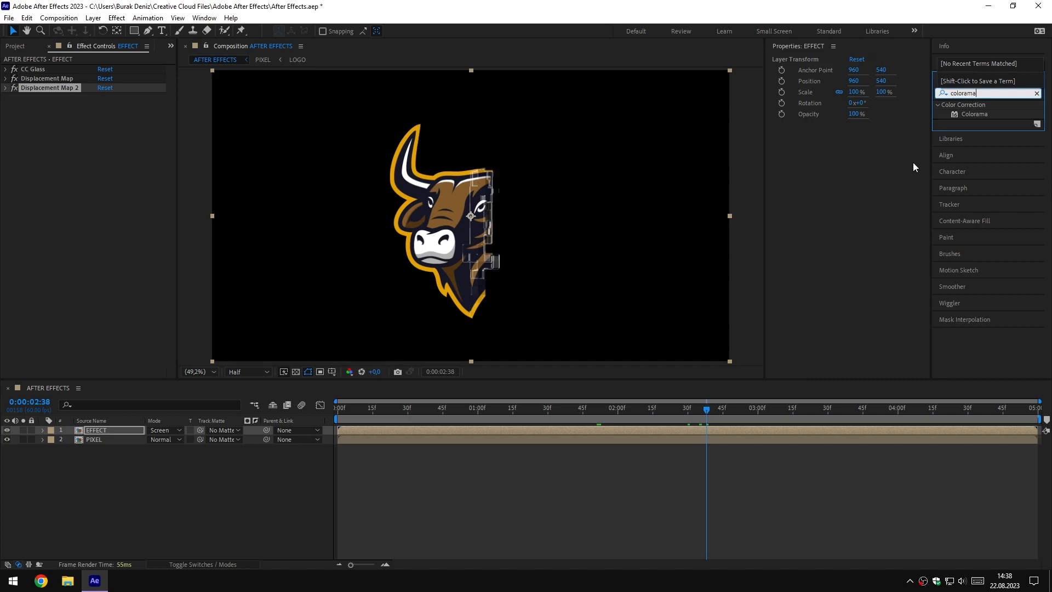
drag(969, 115, 119, 431)
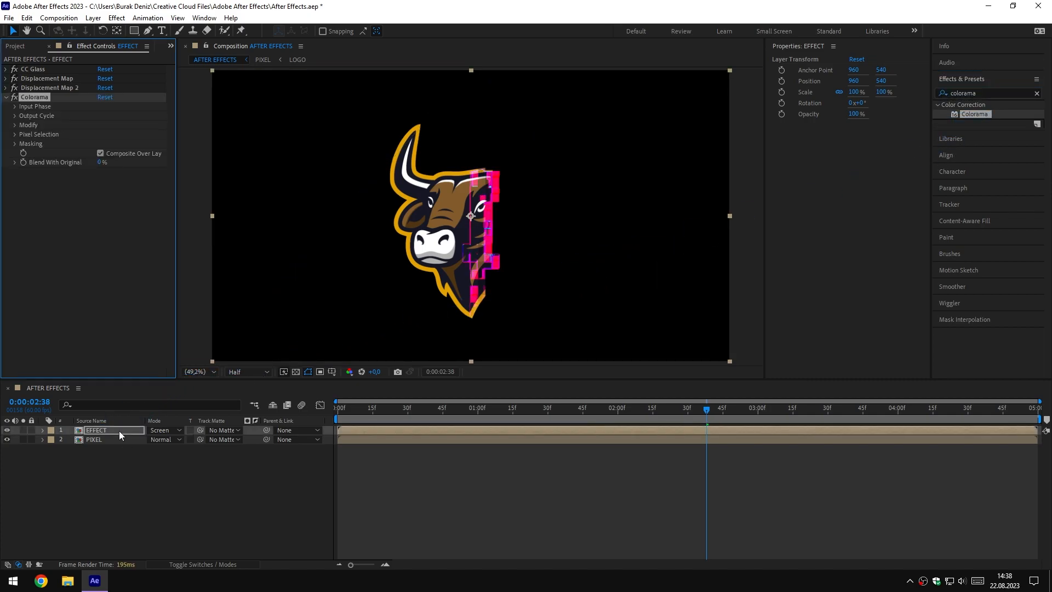
click(15, 106)
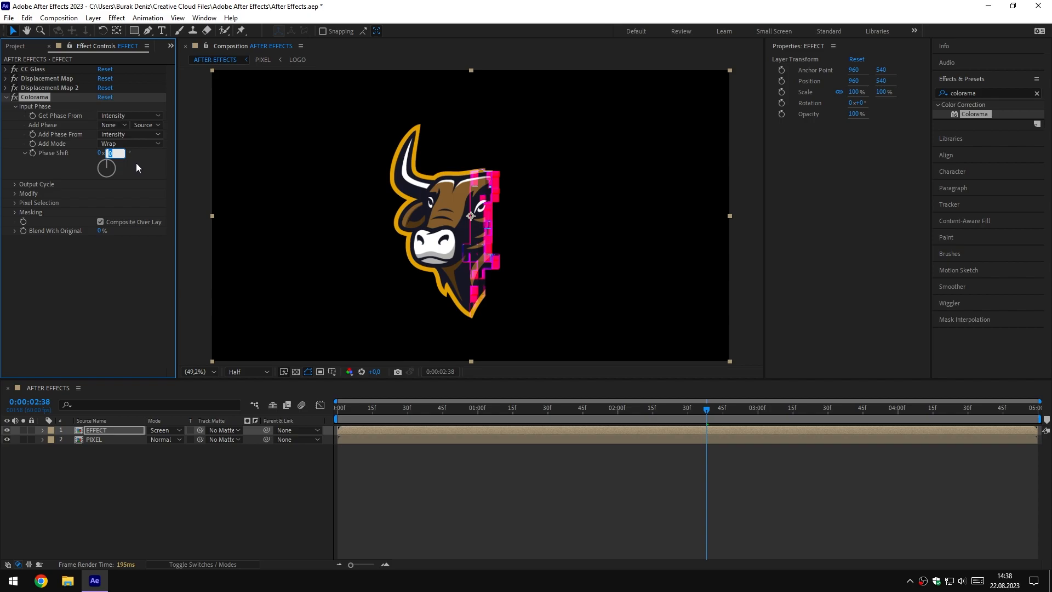
key(Return)
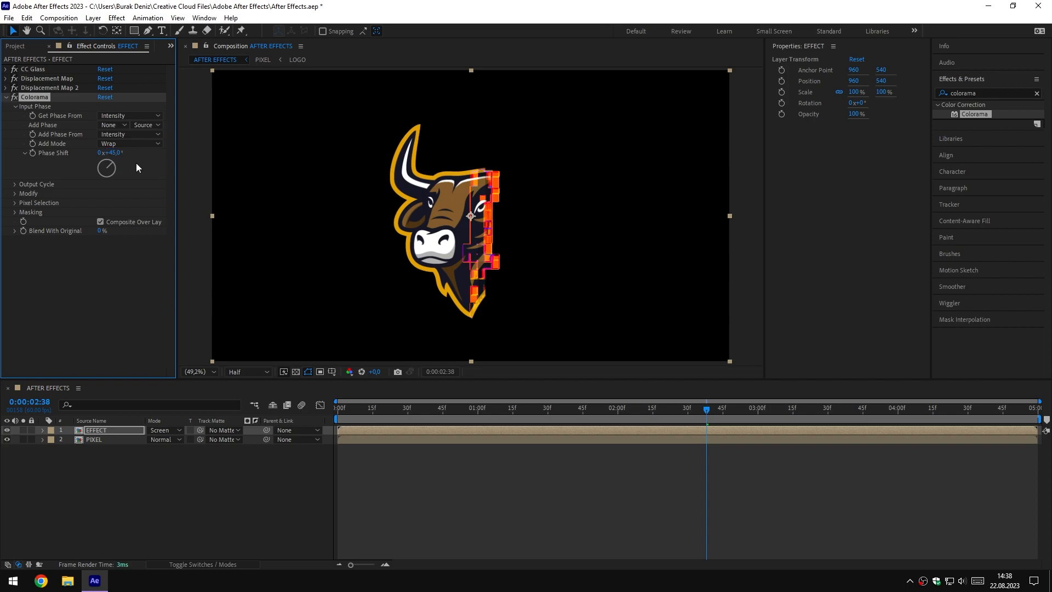
Set Colorama's output cycle preset palette to Hue Cycle, turn off Modify Alpha, and scrub the timeline to check the pixel edge
click(14, 185)
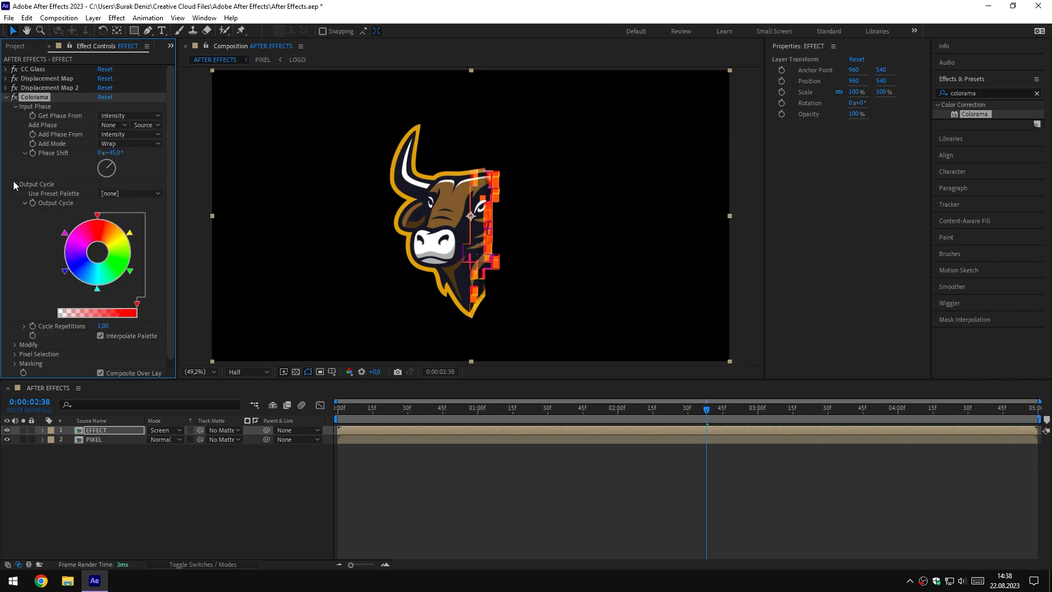
click(118, 193)
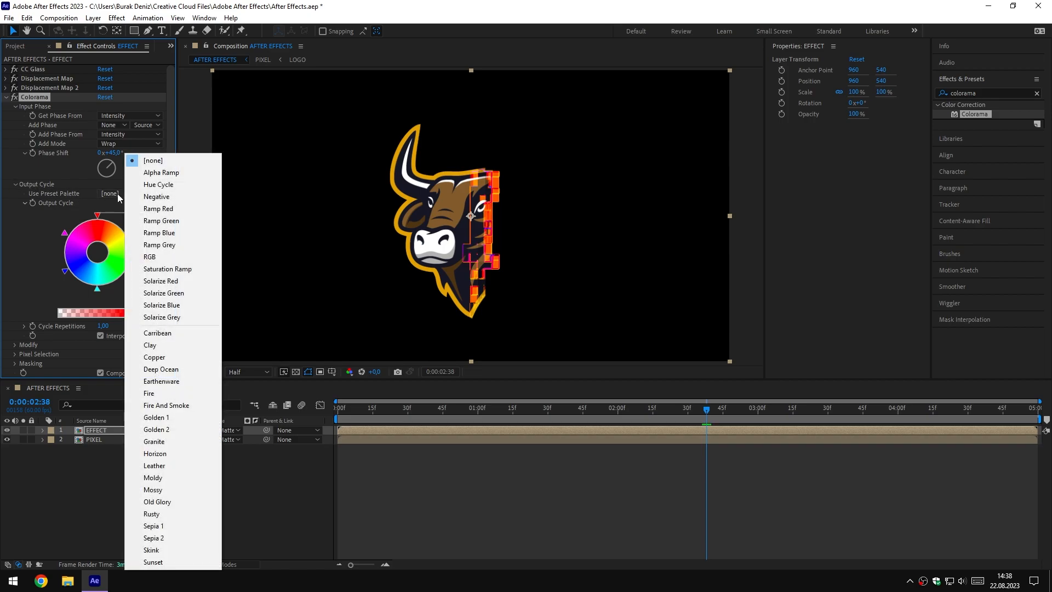
click(179, 184)
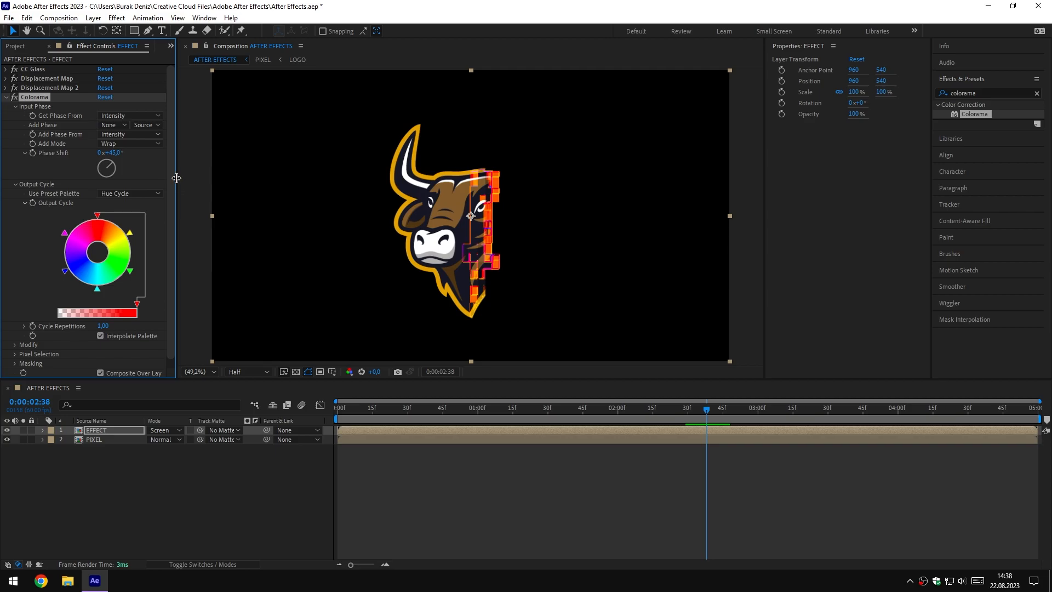
scroll(171, 212, down, 1)
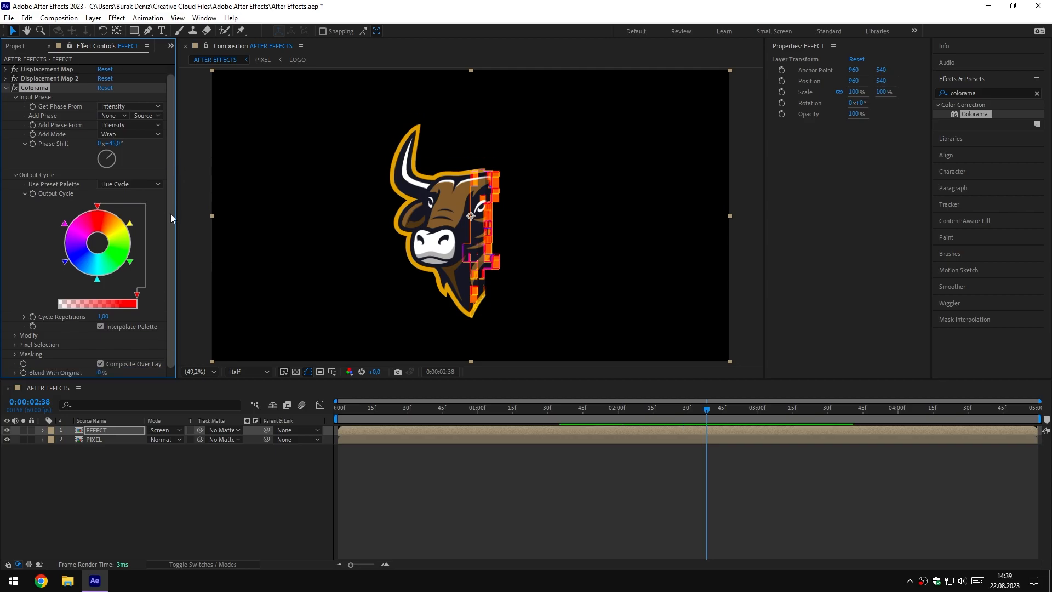
click(14, 336)
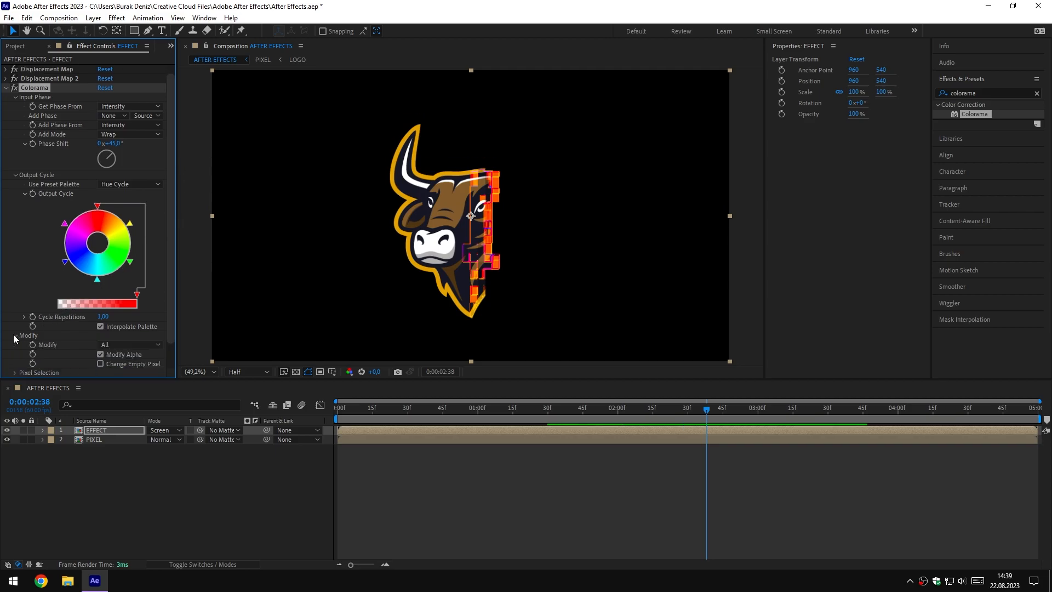
scroll(170, 318, down, 3)
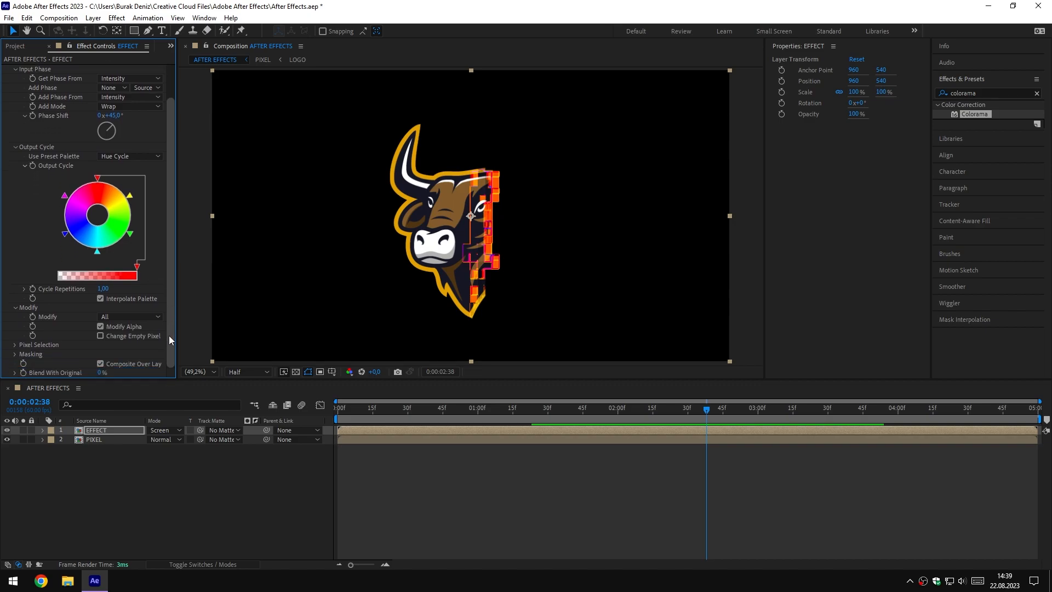
click(100, 326)
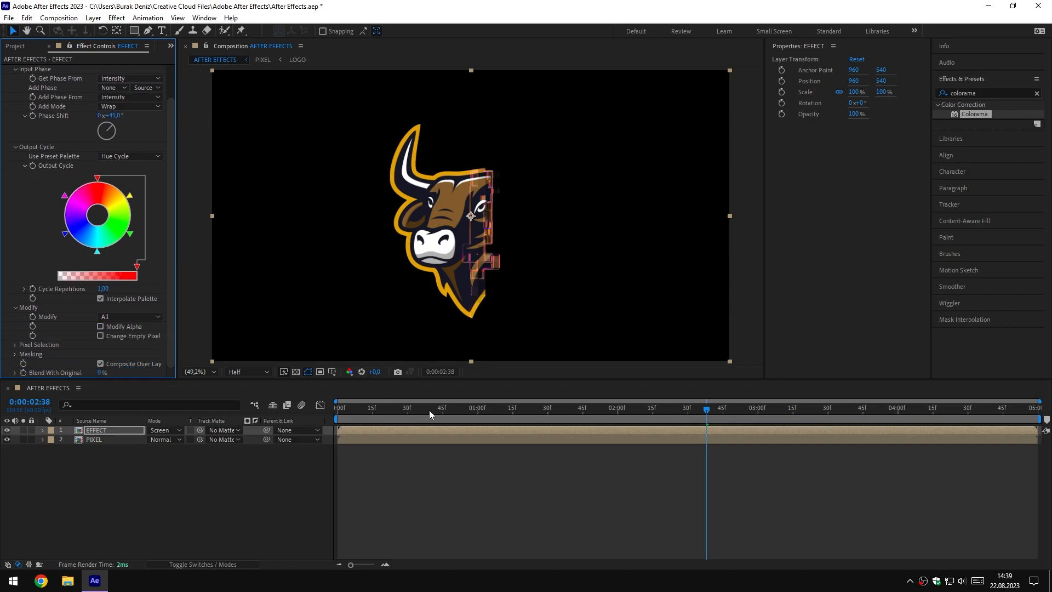
drag(644, 410, 697, 411)
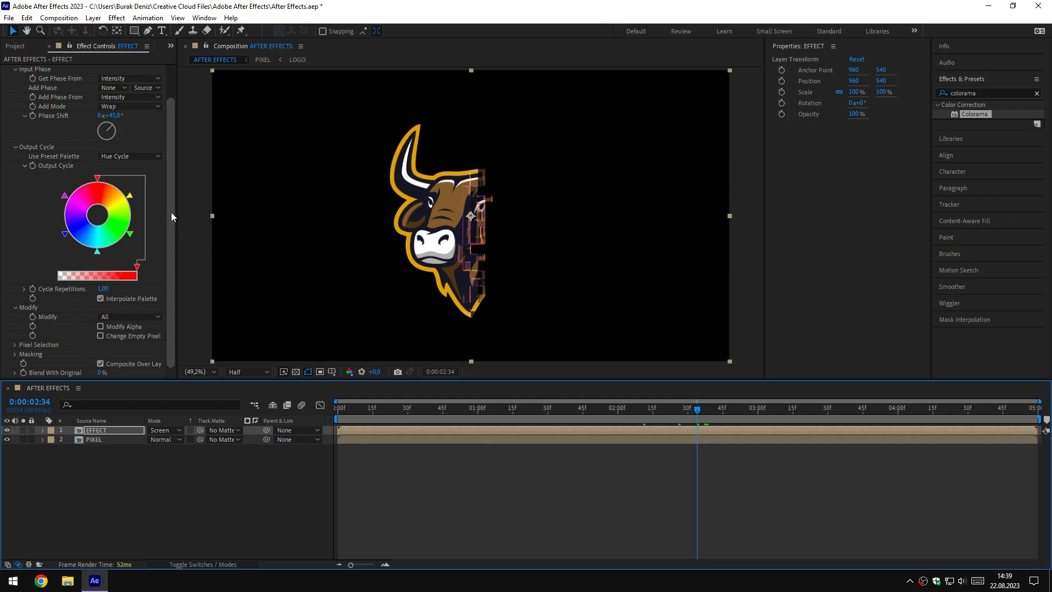
drag(171, 216, 168, 140)
click(6, 98)
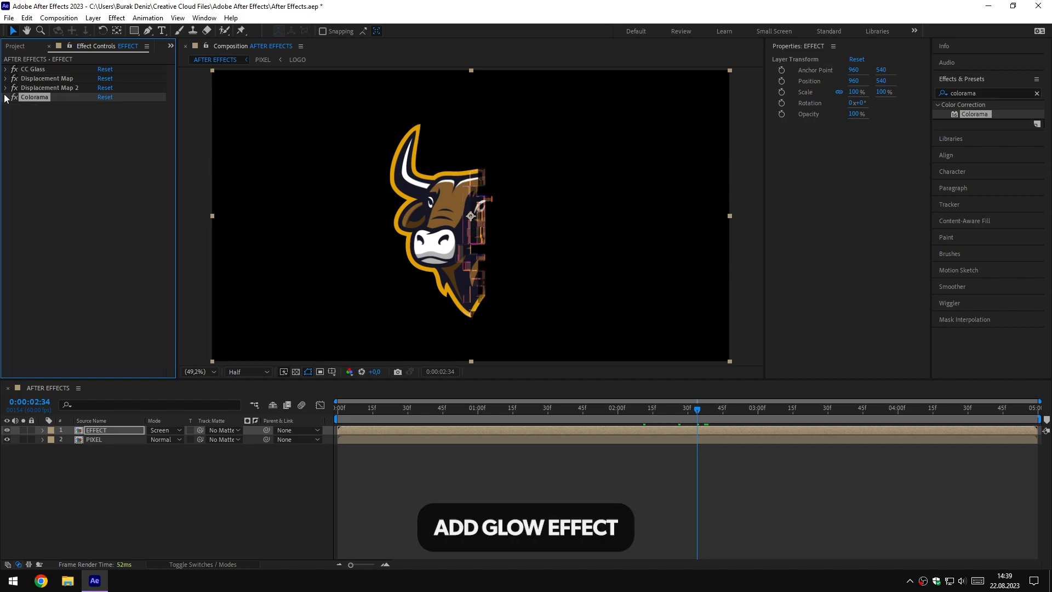
Apply the Glow effect to the EFFECT layer and set its Glow Radius to 100
click(983, 93)
text(glow)
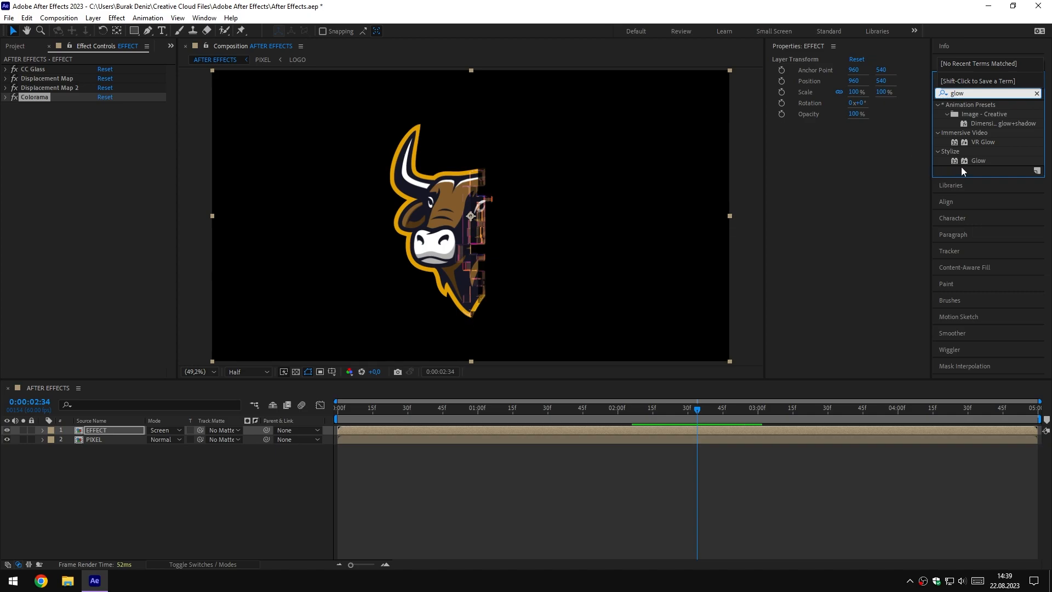
drag(978, 161, 118, 432)
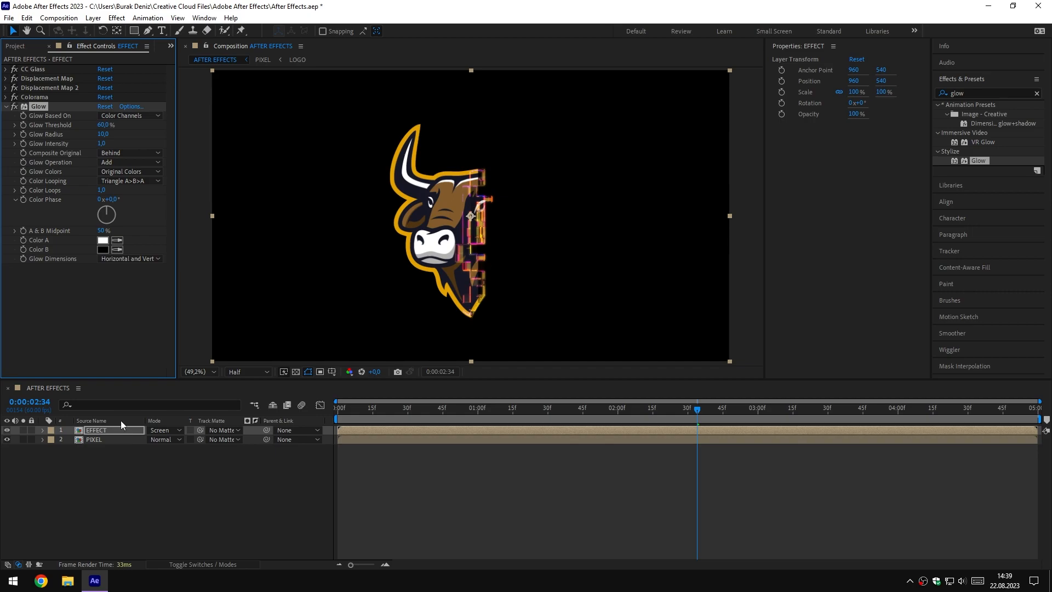
click(103, 134)
text(100)
key(Return)
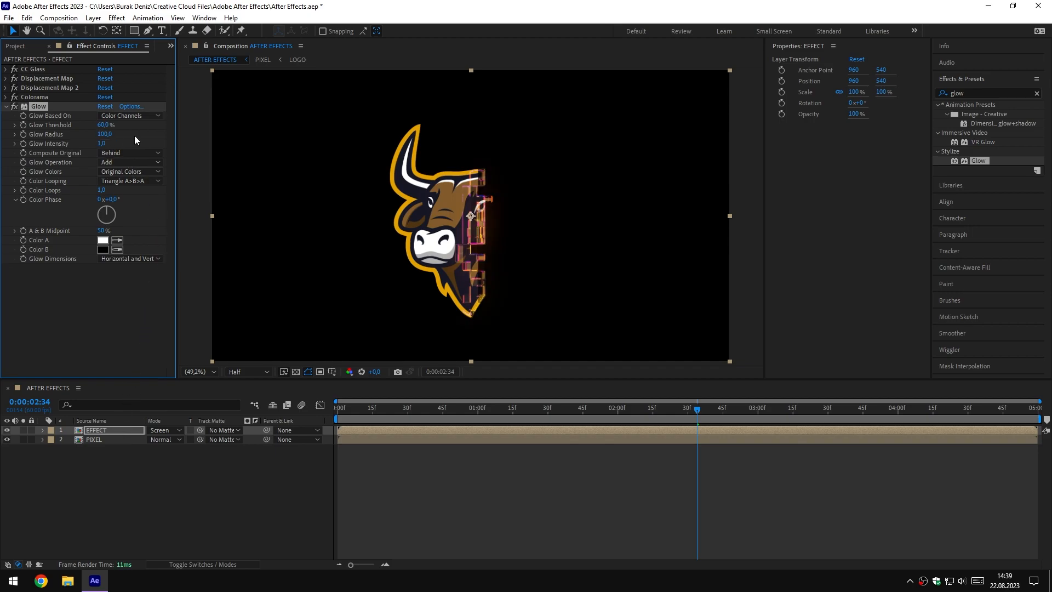
click(6, 106)
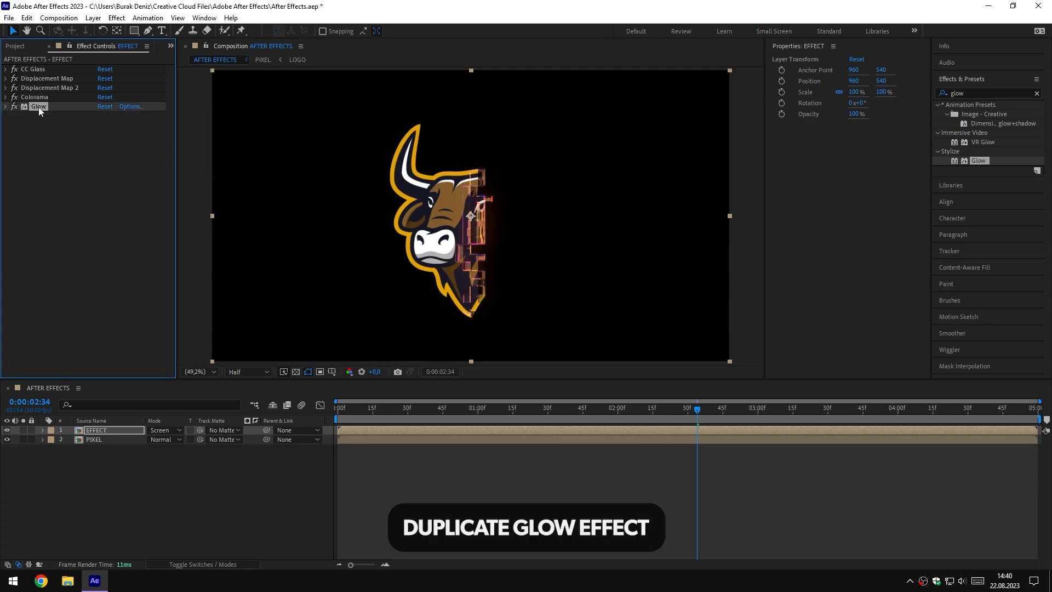
Duplicate the Glow effect on the EFFECT layer and set the copy's Glow Radius to 20
key(ctrl+d)
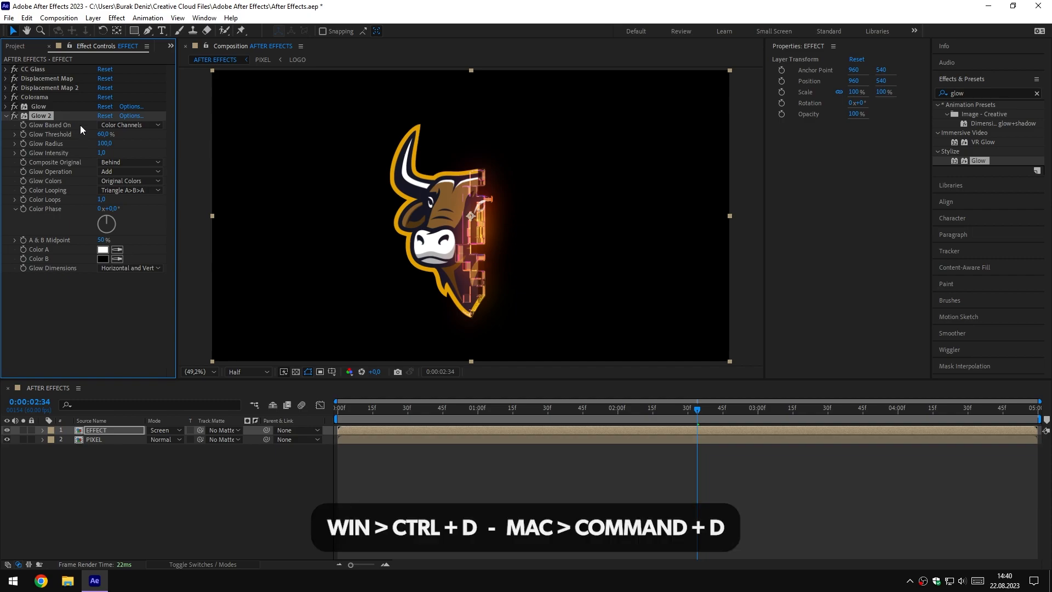
click(101, 143)
text(20)
key(Return)
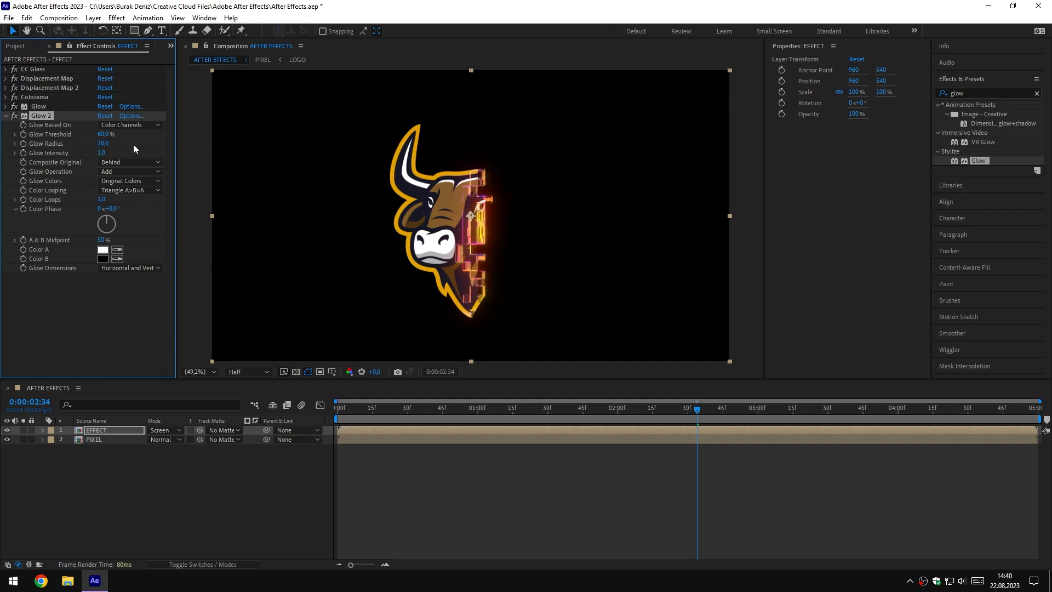
click(6, 116)
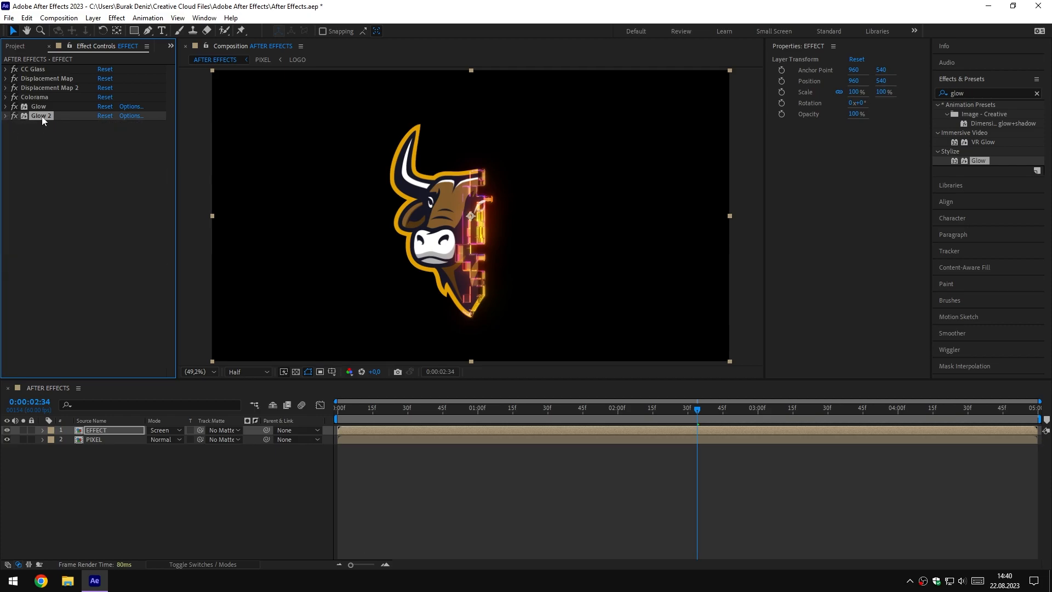
Duplicate the second Glow effect, set the copy's Glow Radius to 200 and Glow Intensity to 0,5, and scrub the timeline to check it
key(ctrl+d)
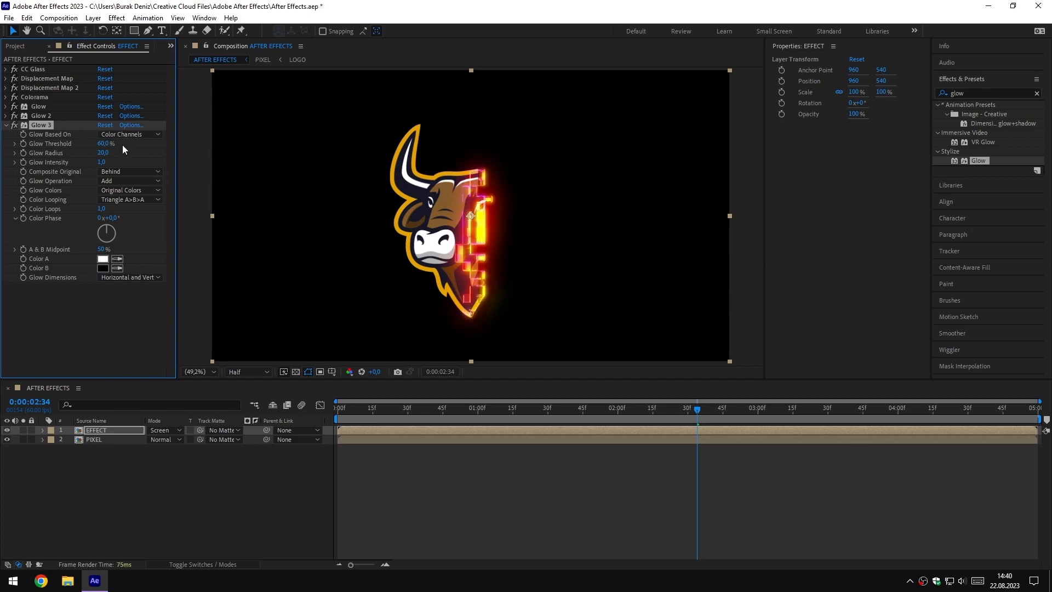
text(200)
key(Return)
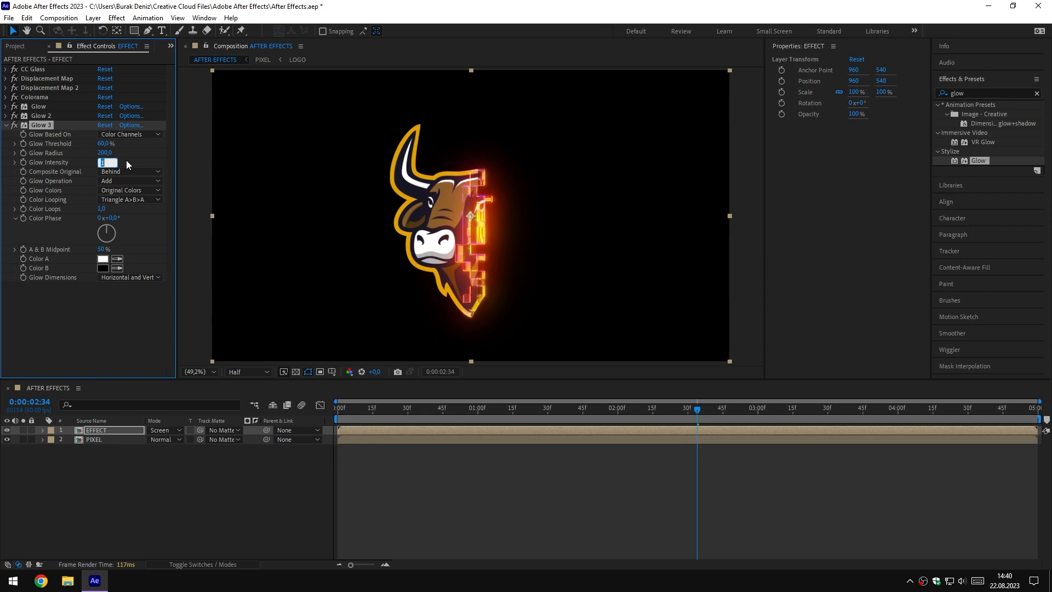
text(0,5)
key(Return)
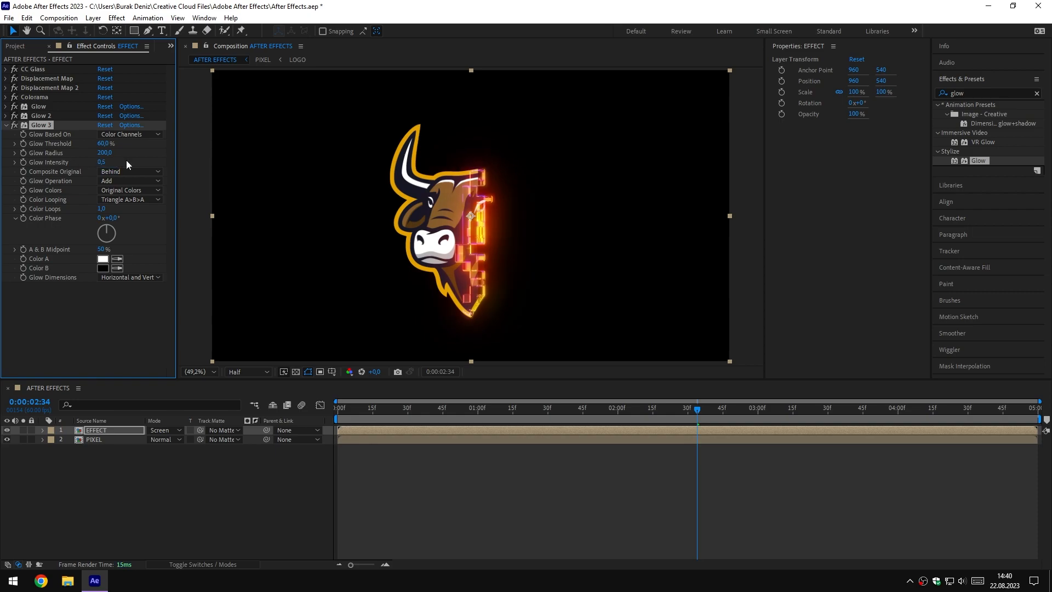
click(6, 125)
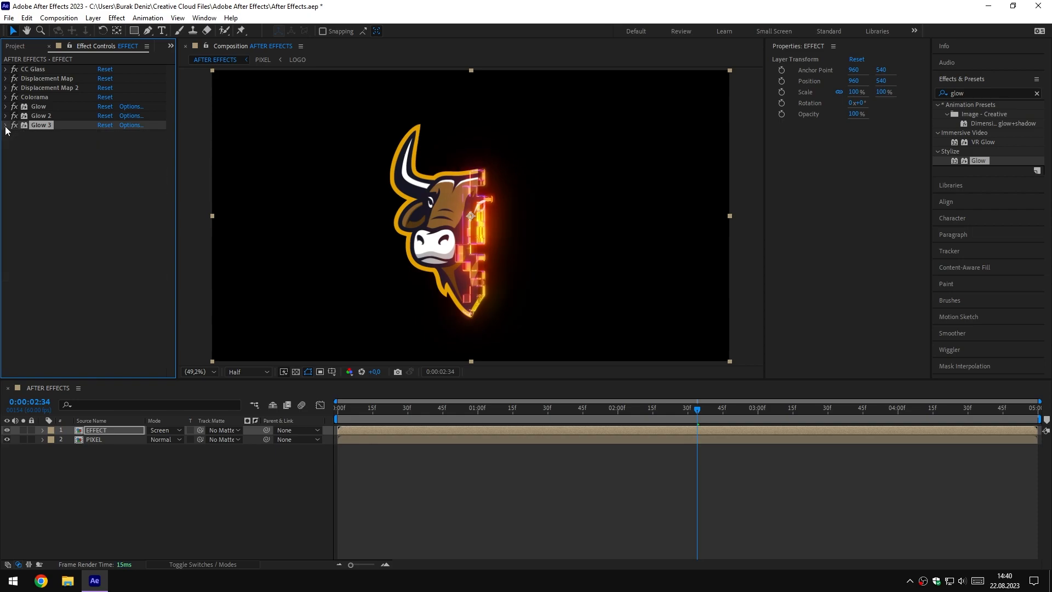
mouse_move(662, 411)
mouse_down()
mouse_move(620, 414)
mouse_move(682, 412)
mouse_up()
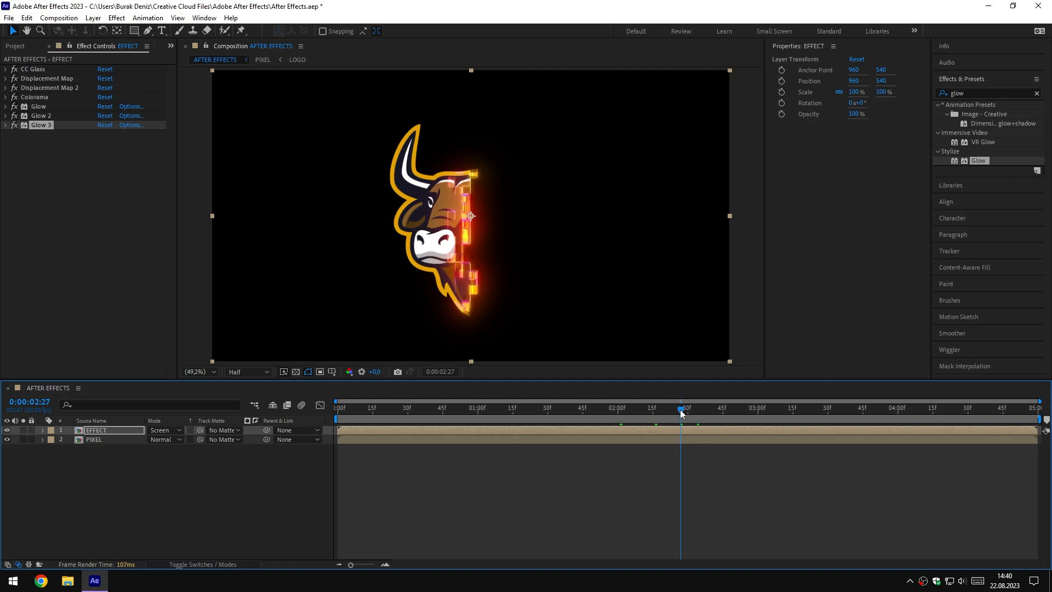
Create a new black solid layer named BACKGROUND in the AFTER EFFECTS composition
click(136, 479)
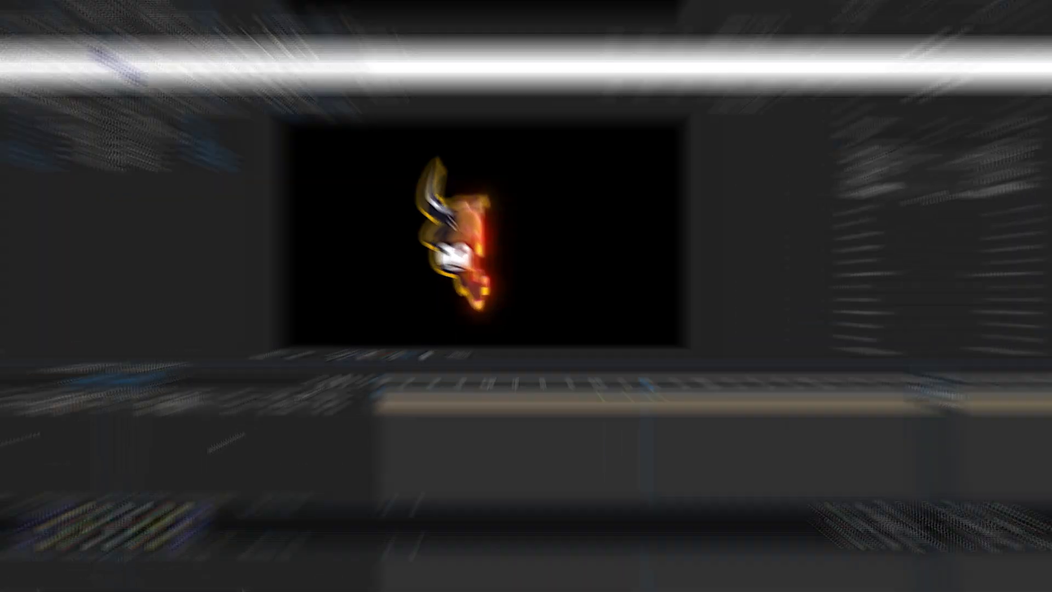
right_click(138, 479)
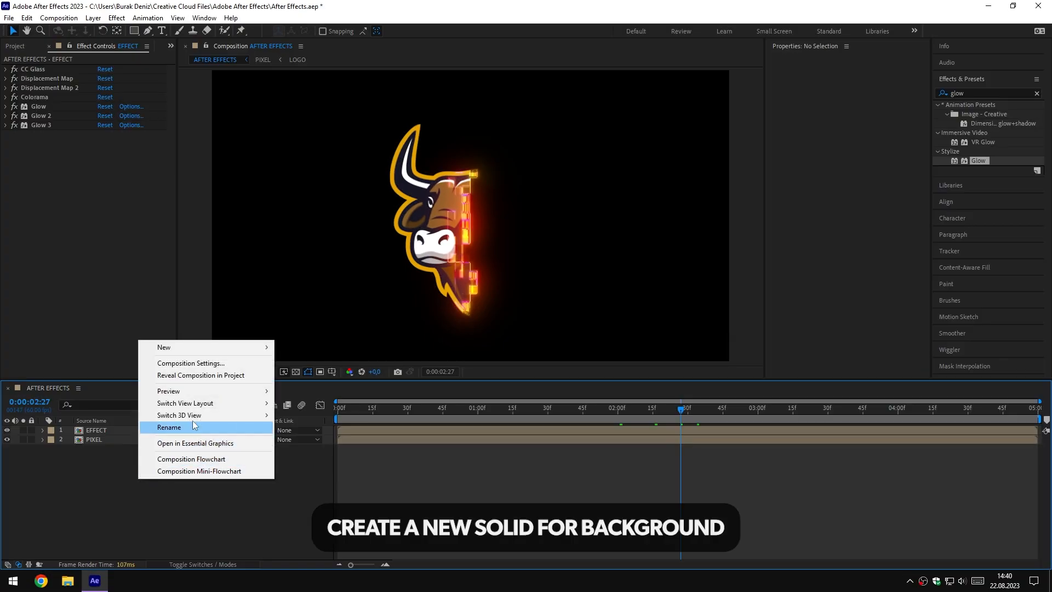
mouse_move(200, 350)
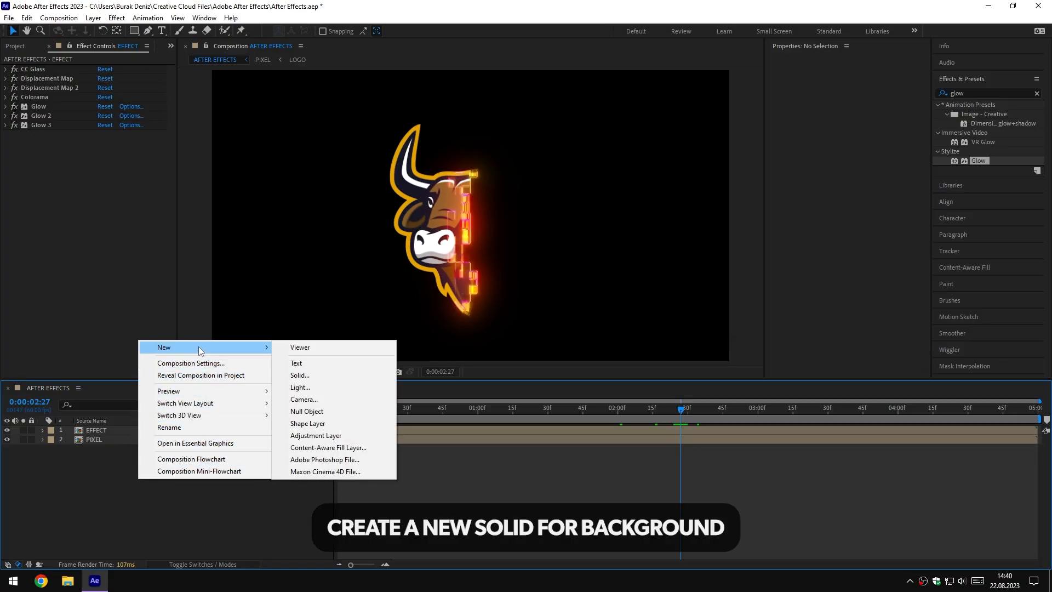
click(328, 373)
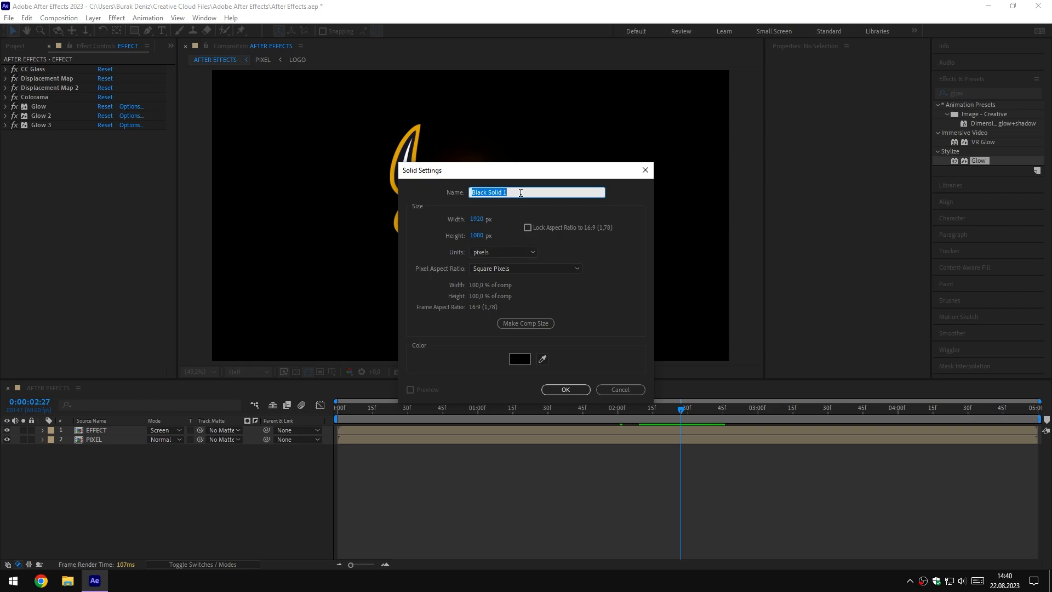
text(BACKGROUND)
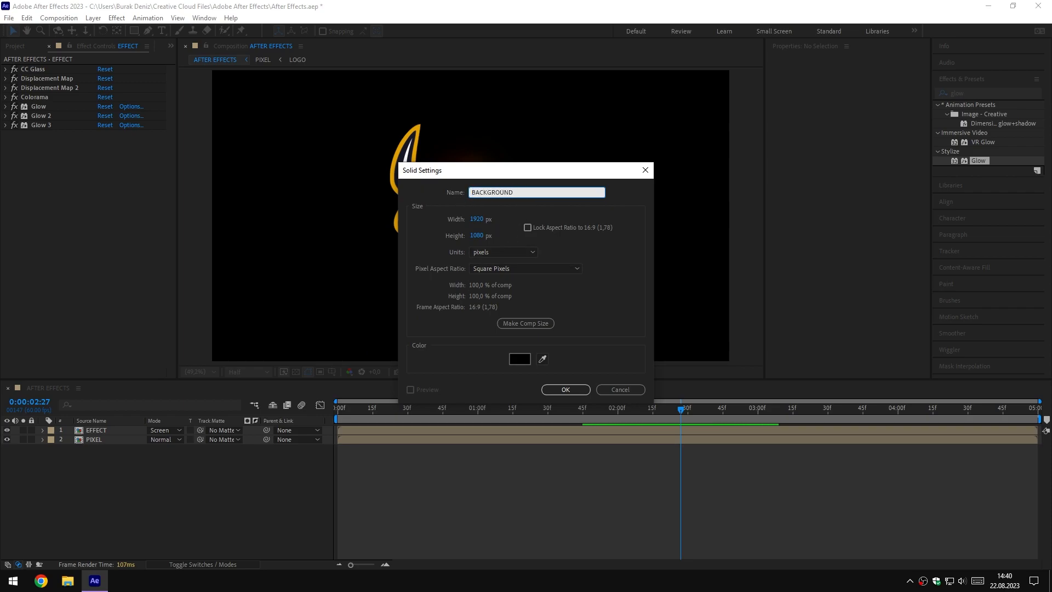
click(566, 390)
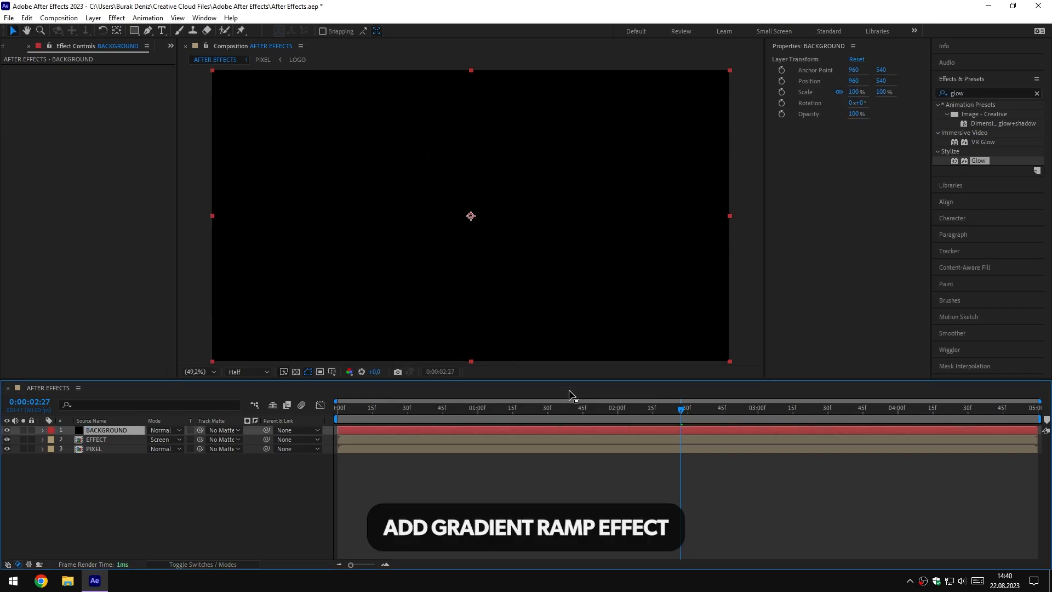
Find the Gradient Ramp effect and apply it to the BACKGROUND layer
double_click(963, 94)
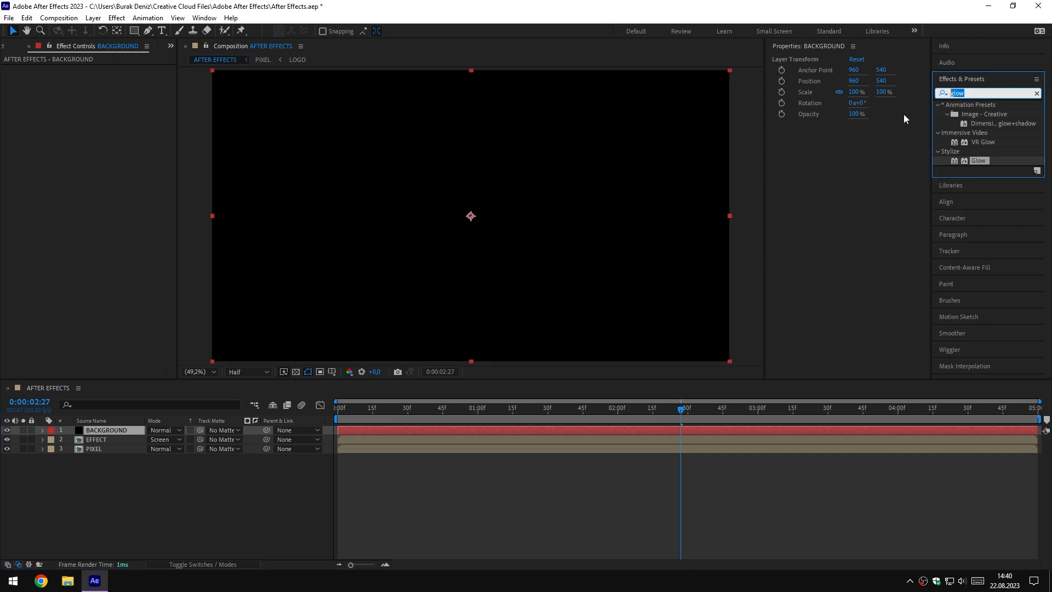
text(gradi)
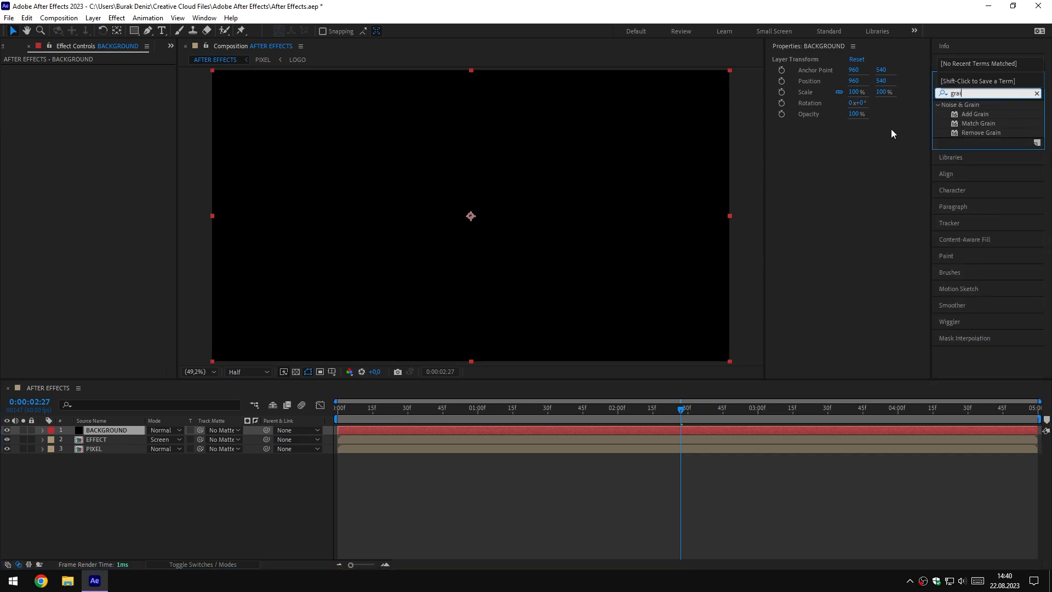
text(ent)
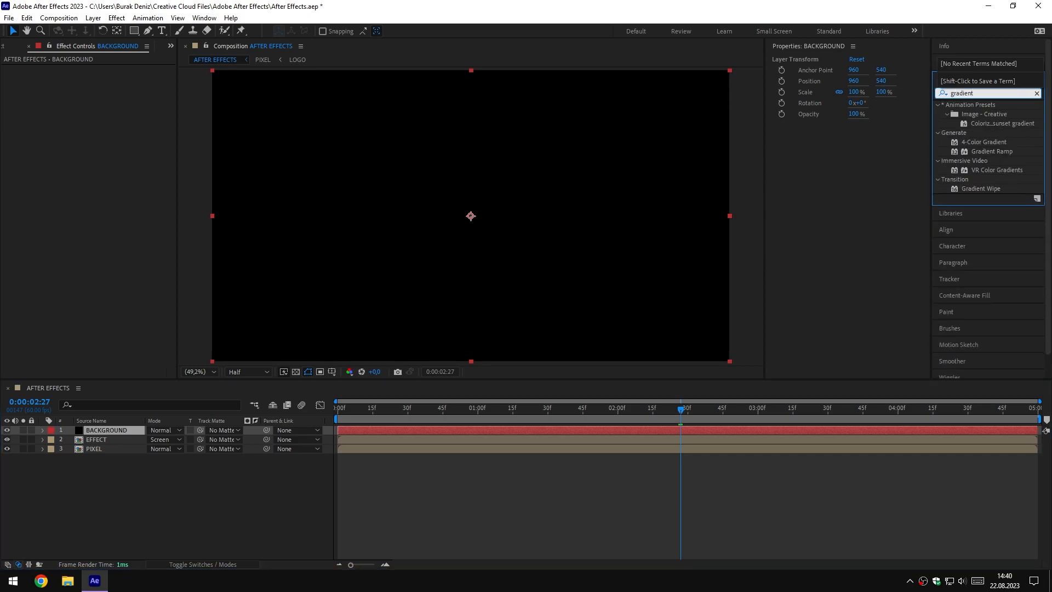
click(987, 152)
drag(987, 152, 114, 429)
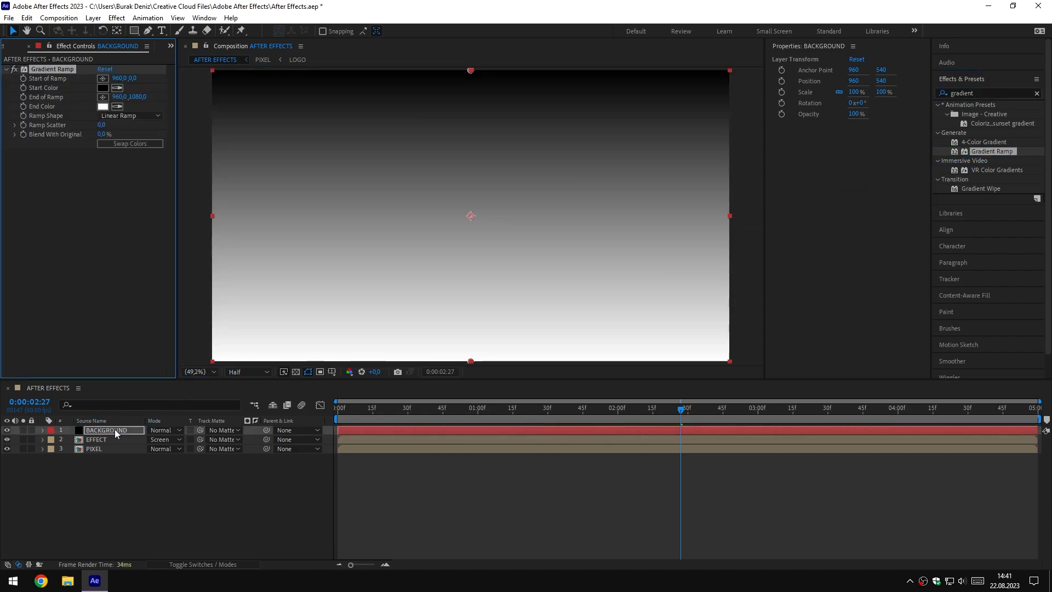
Set the Gradient Ramp's Start Color to 3B405D
click(103, 88)
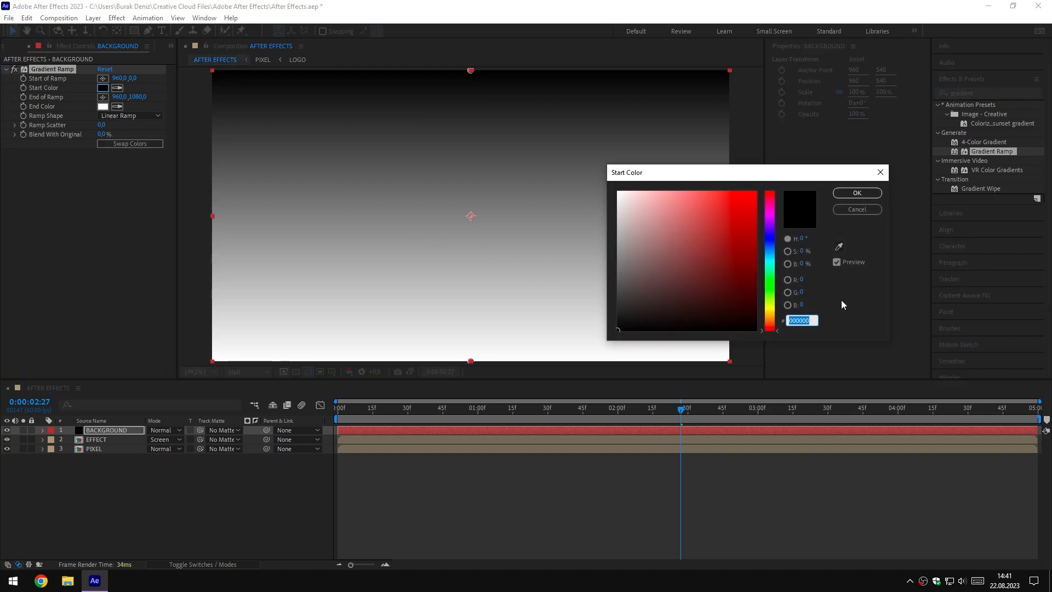
text(3B405D)
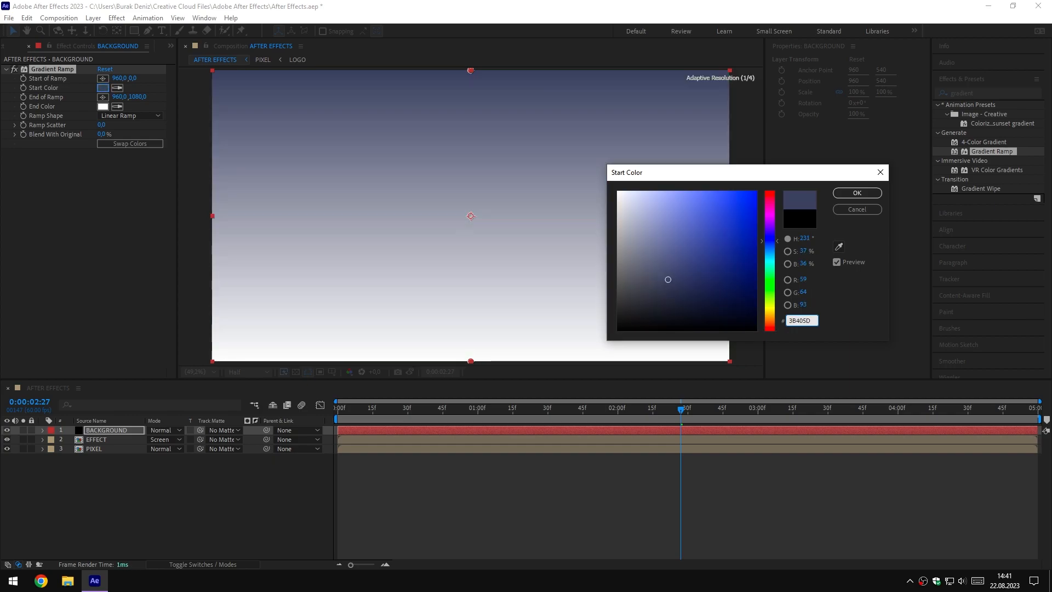
click(857, 193)
Set the Gradient Ramp's End Color to 08080D and its Ramp Shape to Radial Ramp
click(102, 107)
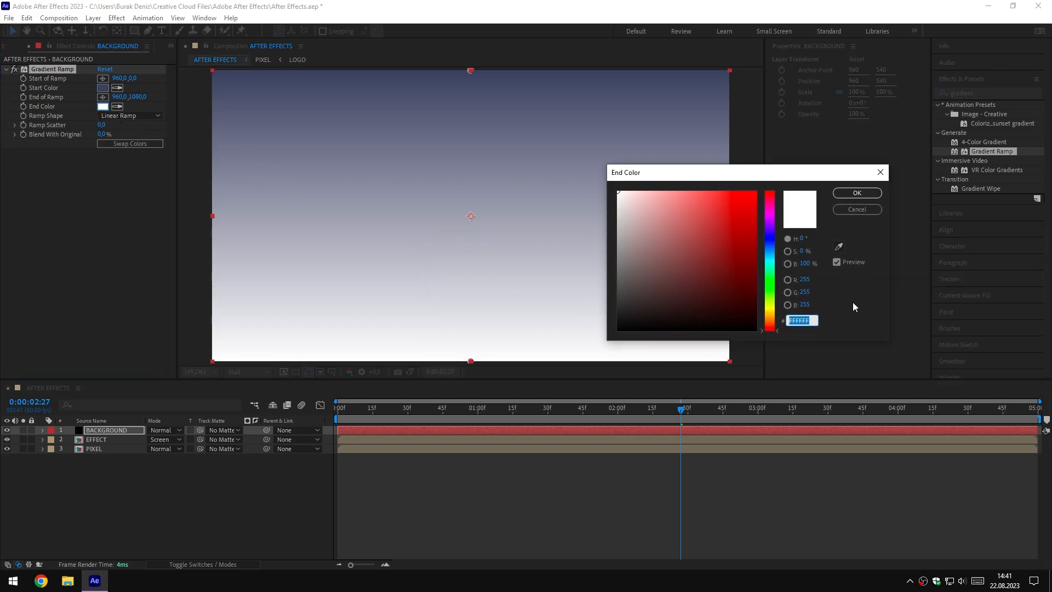
text(080)
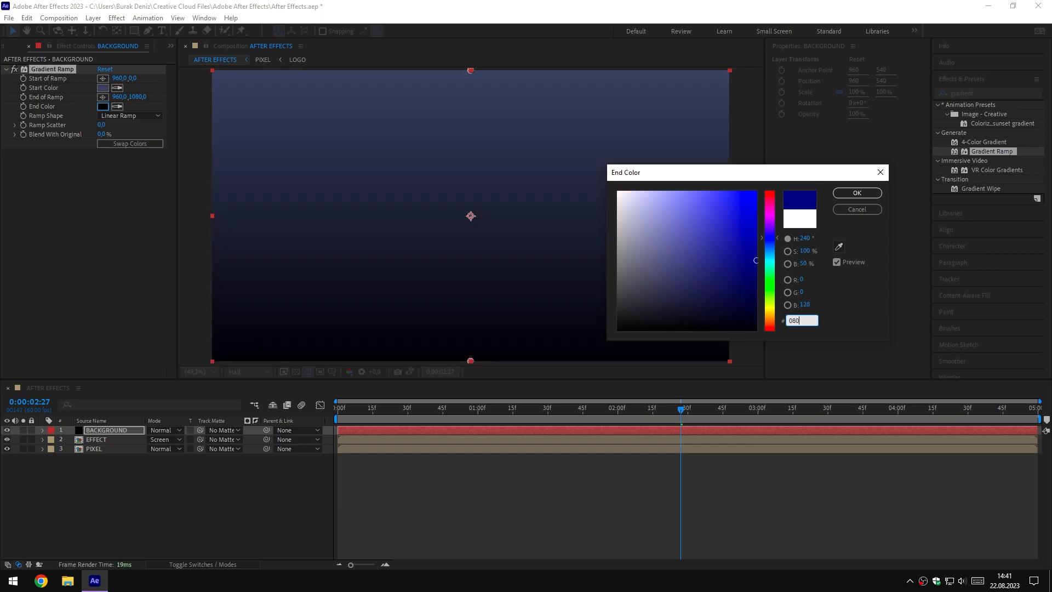
text(80D)
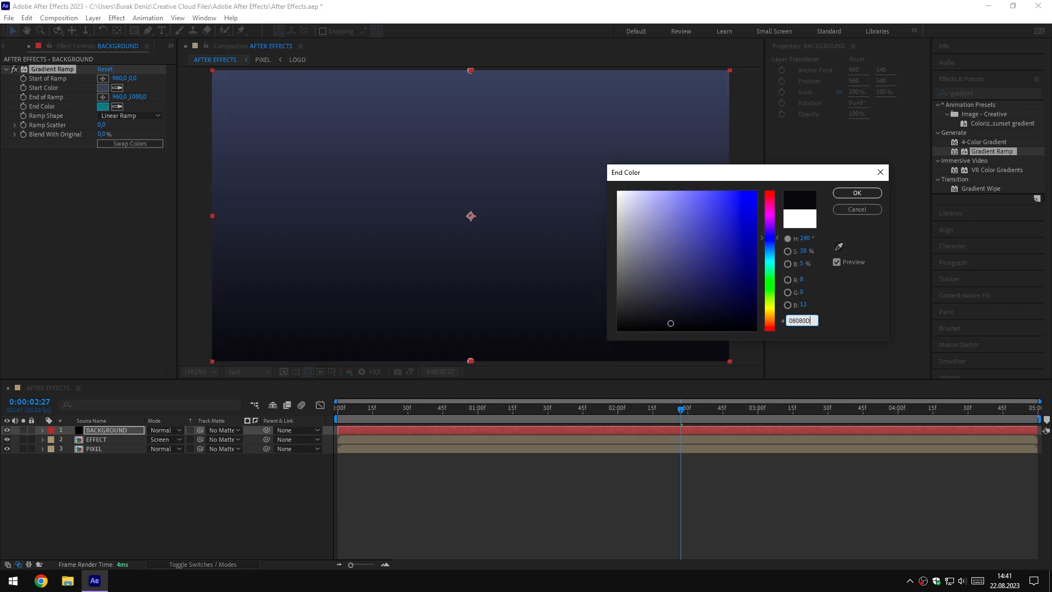
click(858, 194)
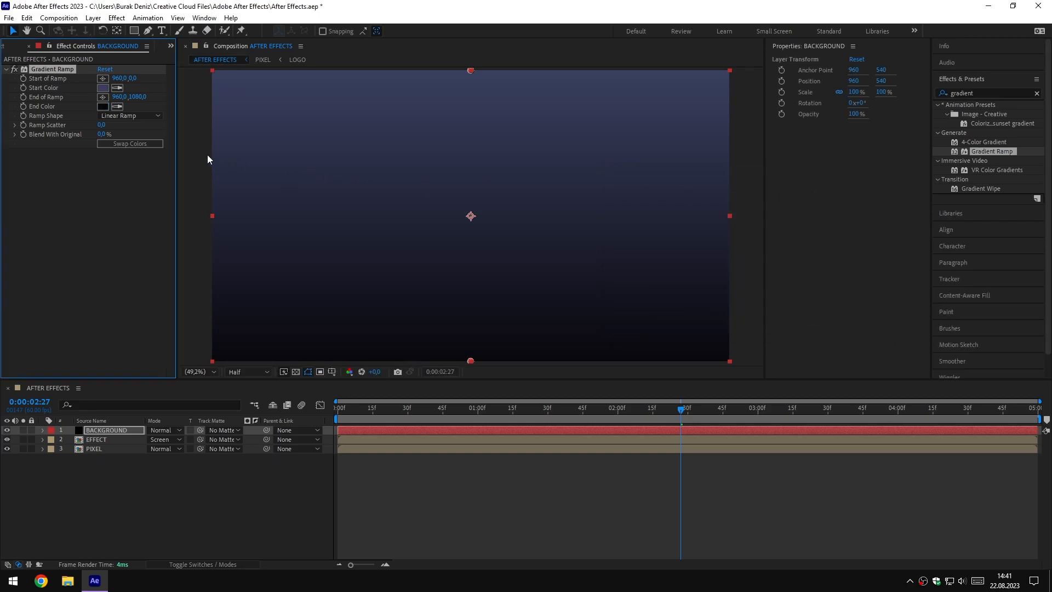
click(141, 116)
click(139, 139)
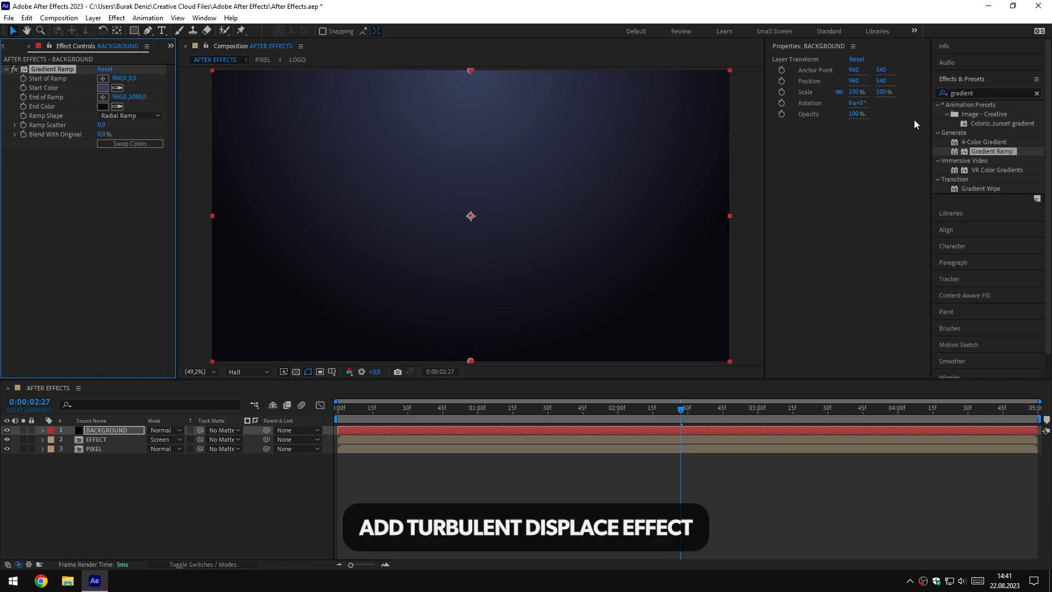
Apply Turbulent Displace to the BACKGROUND layer with an Amount of 200 and a Size of 50
double_click(978, 94)
text(turbulent)
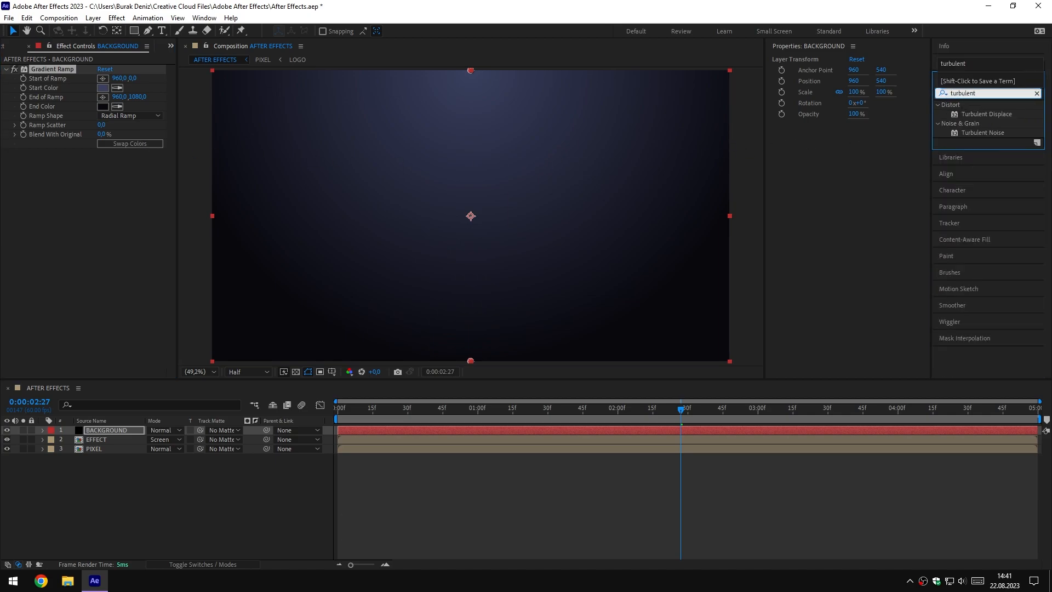
drag(984, 115, 115, 429)
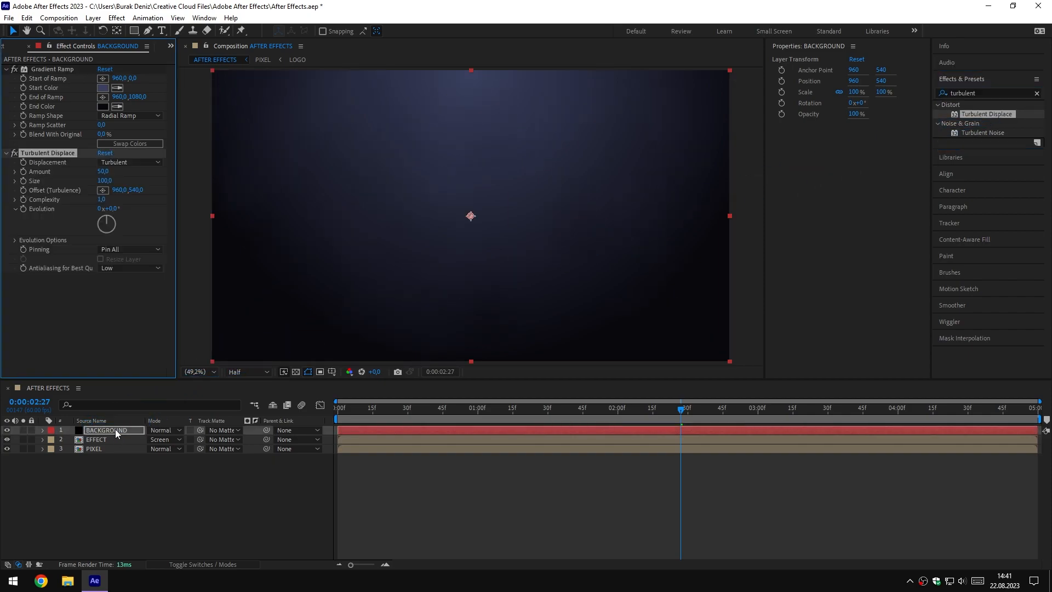
click(103, 171)
text(200)
click(104, 180)
text(50)
key(Return)
Add the expression time*100 to Turbulent Displace's Evolution and scrub the timeline to check the background motion
alt+click(23, 210)
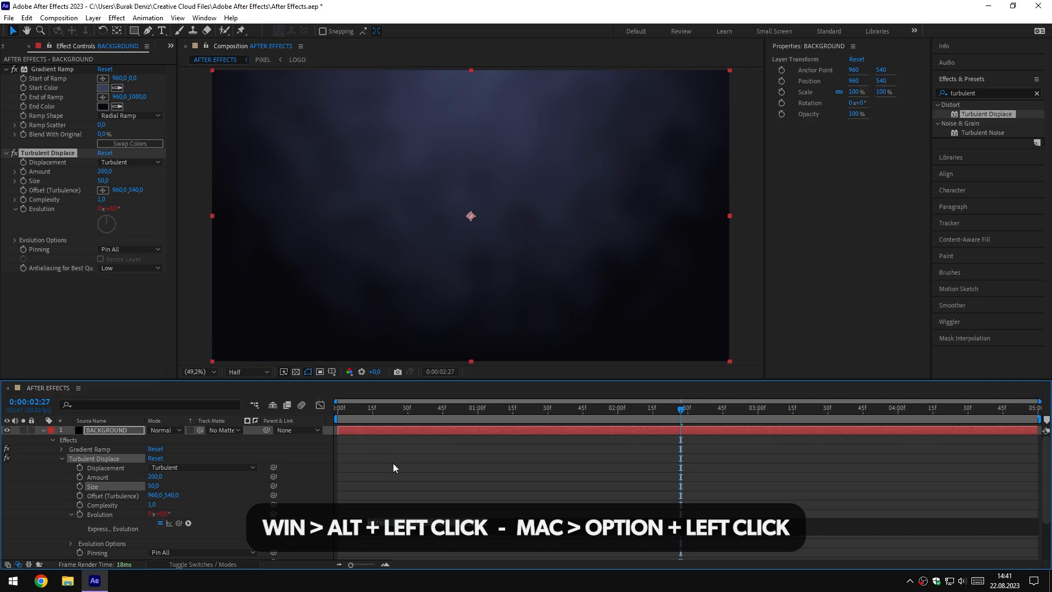
text(time*100)
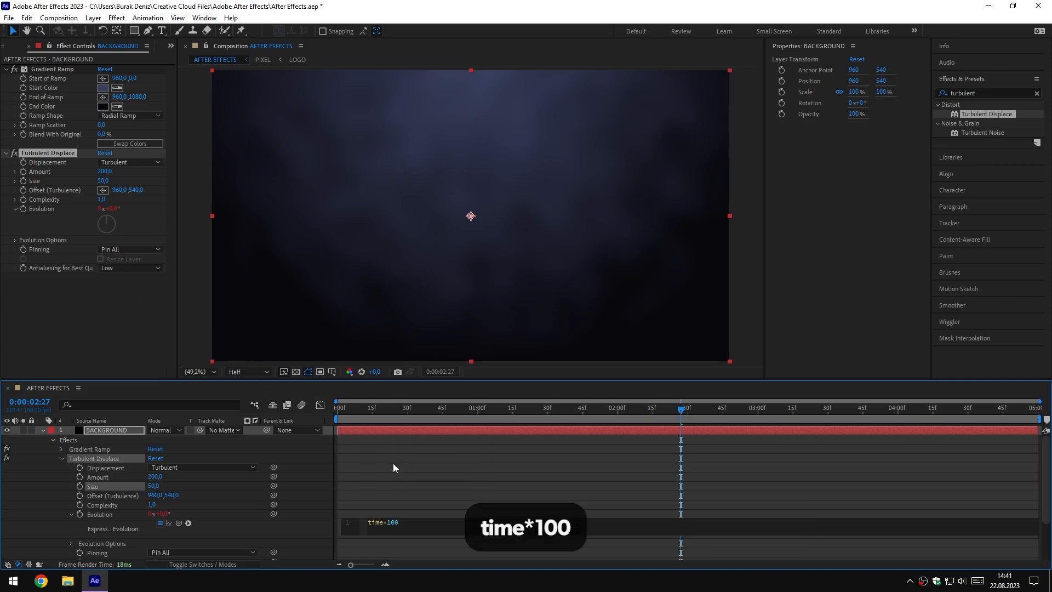
key(KP_Enter)
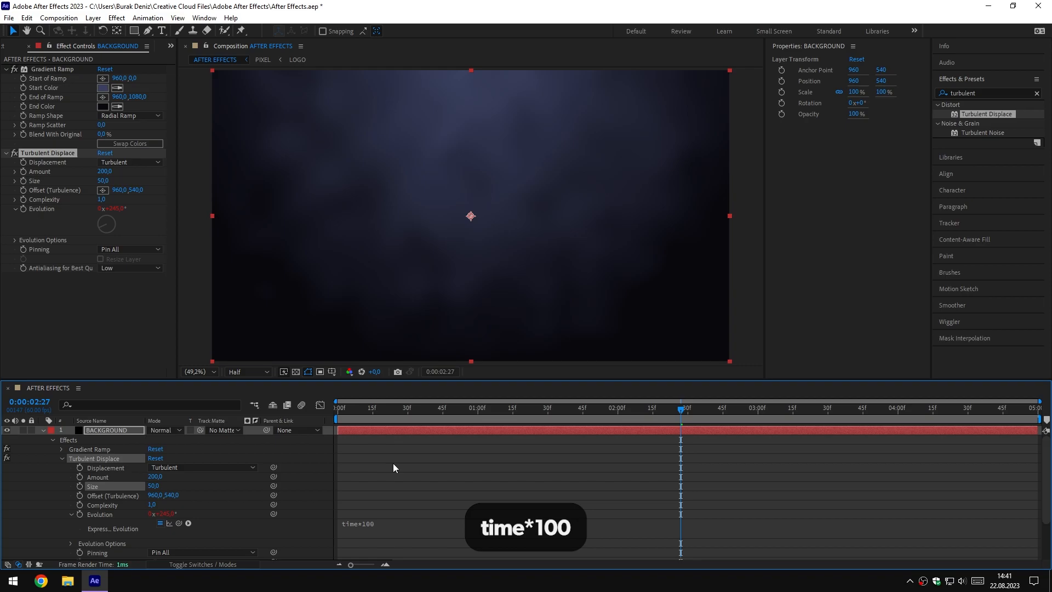
click(44, 431)
drag(342, 418, 514, 442)
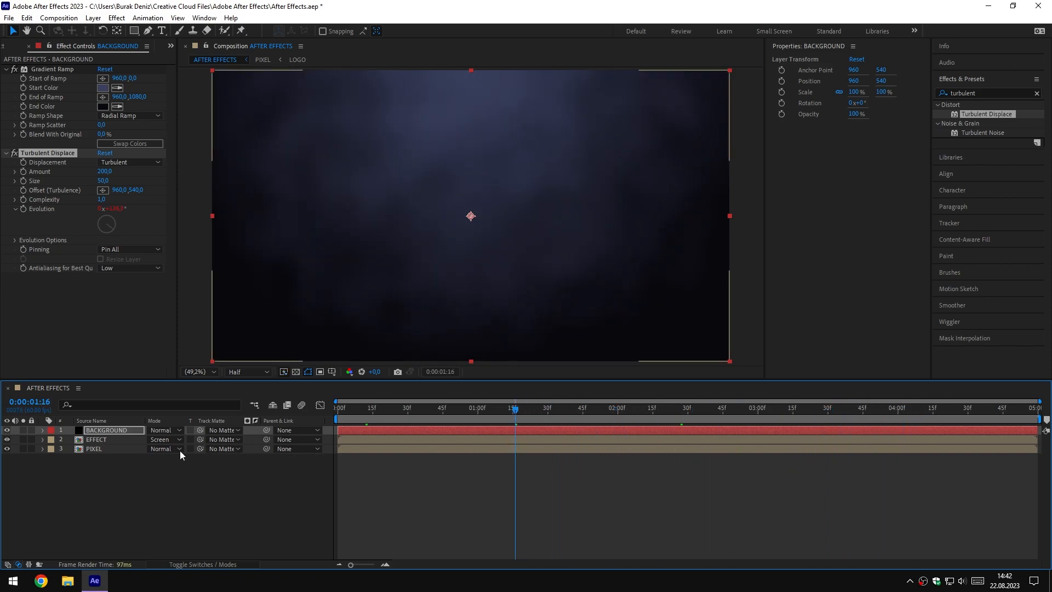
Move the BACKGROUND layer below the PIXEL layer and scrub the timeline to check the composite
click(130, 428)
drag(130, 429, 130, 464)
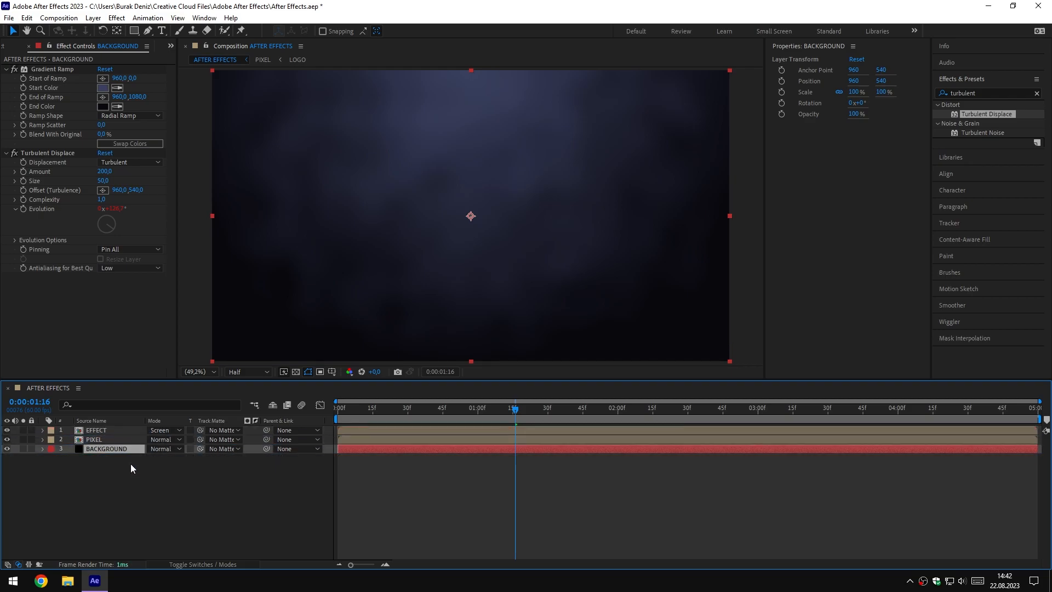
drag(509, 411, 670, 417)
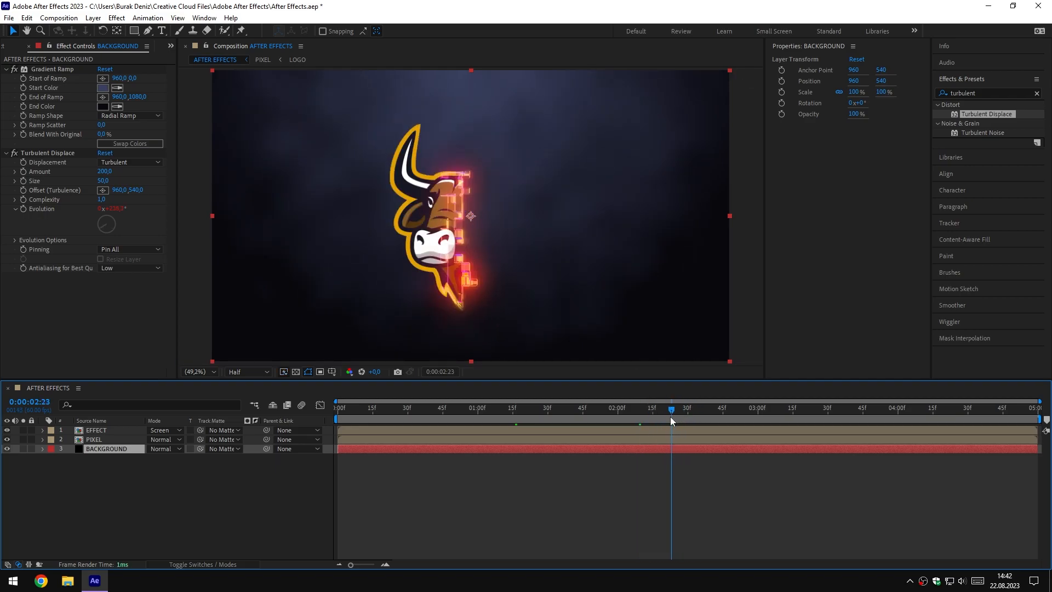
Find the Drop Shadow effect and apply it to the PIXEL layer
drag(988, 93, 924, 93)
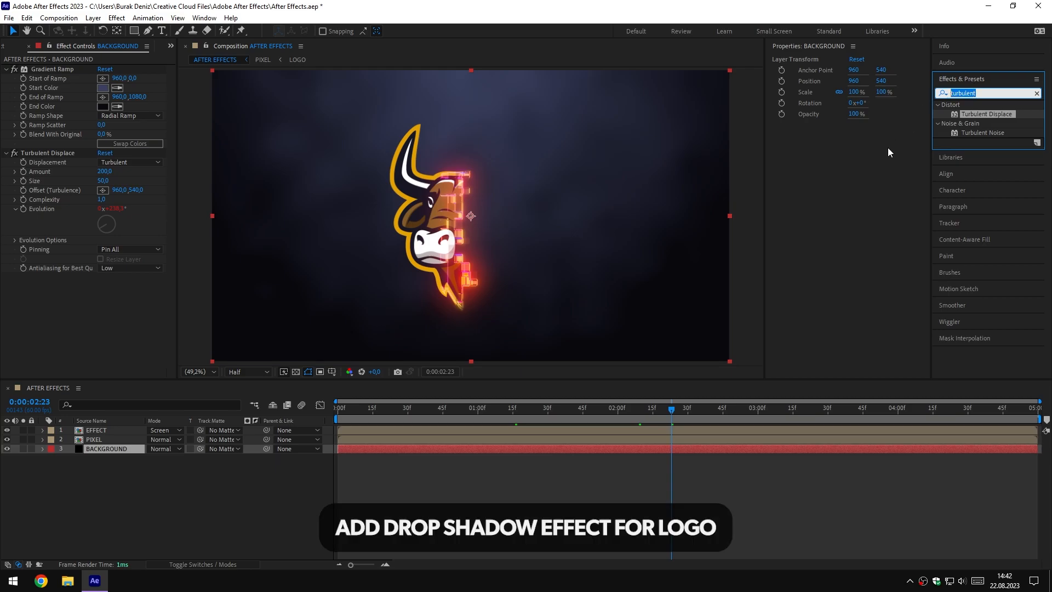
text(drop)
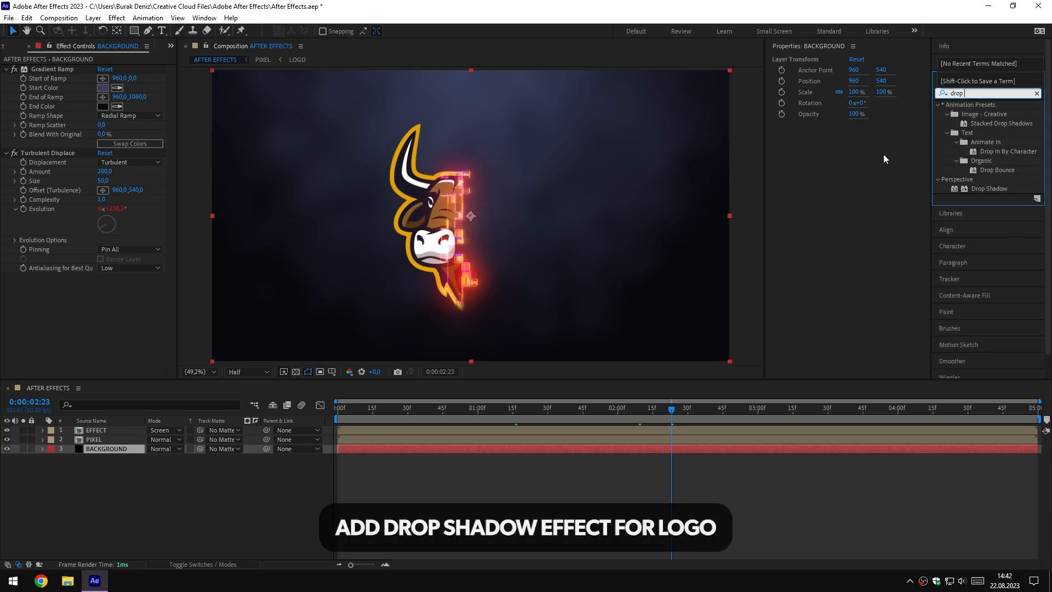
text( sha)
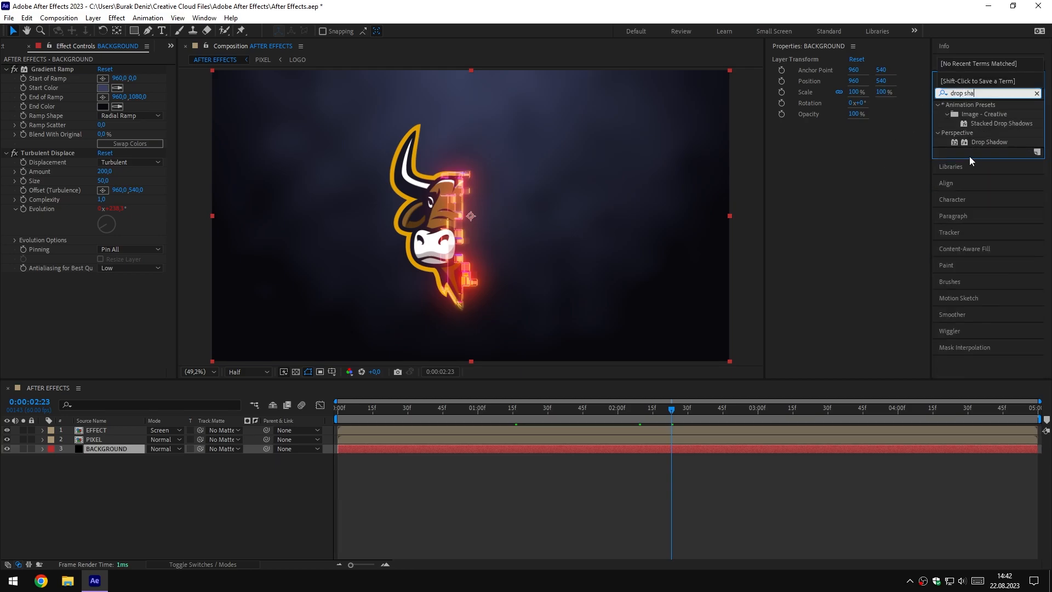
drag(988, 143, 107, 439)
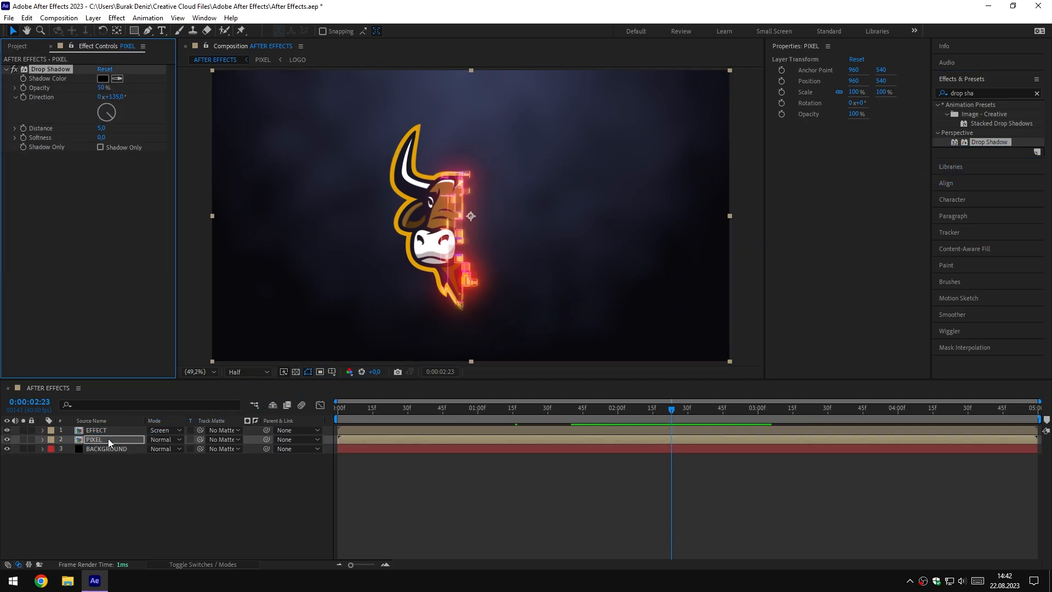
Set the Drop Shadow's Opacity to 80%, Direction to 180°, Distance to 10 and Softness to 100
click(101, 87)
text(80)
key(Return)
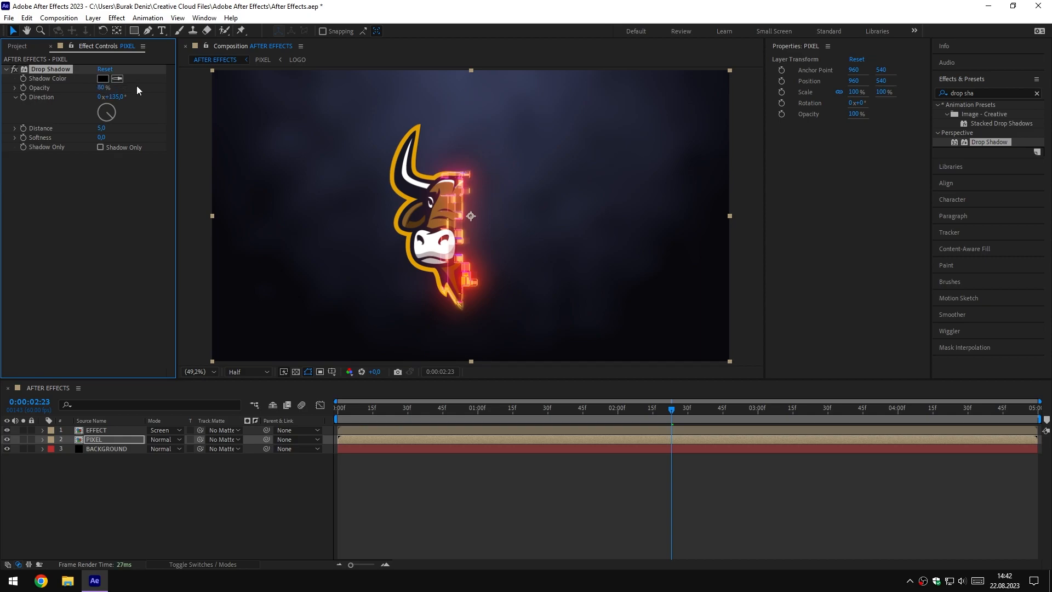
text(180)
click(102, 128)
key(Return)
text(100)
key(Return)
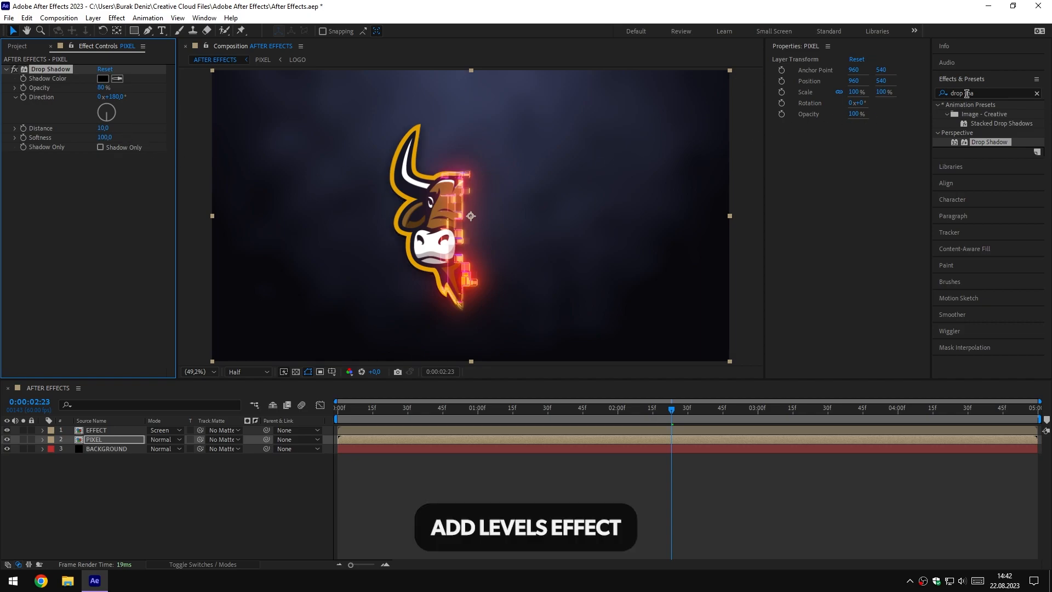
Apply Levels to the PIXEL layer with an Input Black of 20 and scrub the timeline to check the logo
click(940, 96)
text(levels)
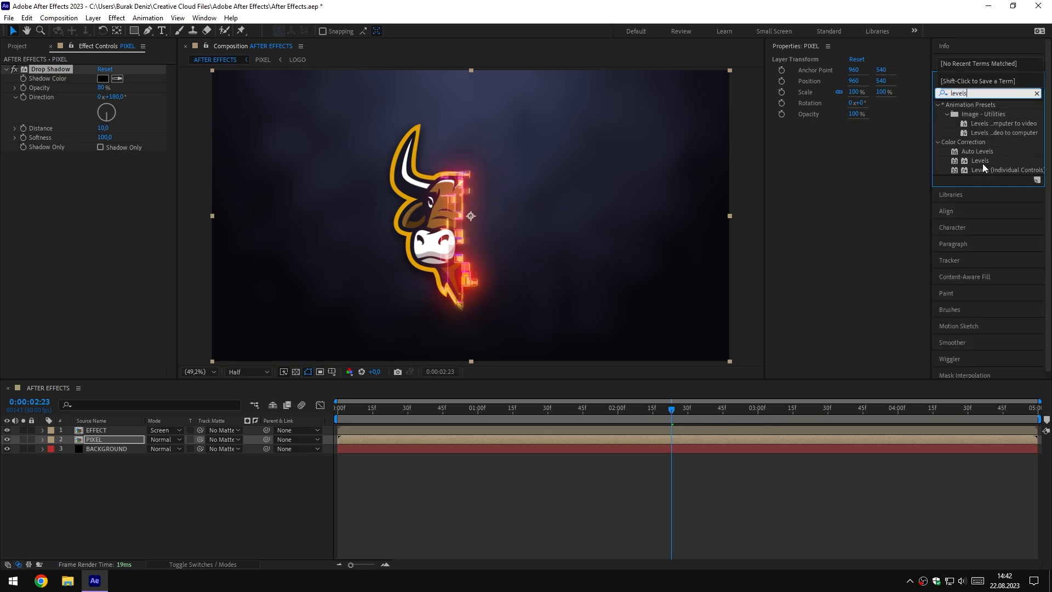
drag(982, 163, 110, 439)
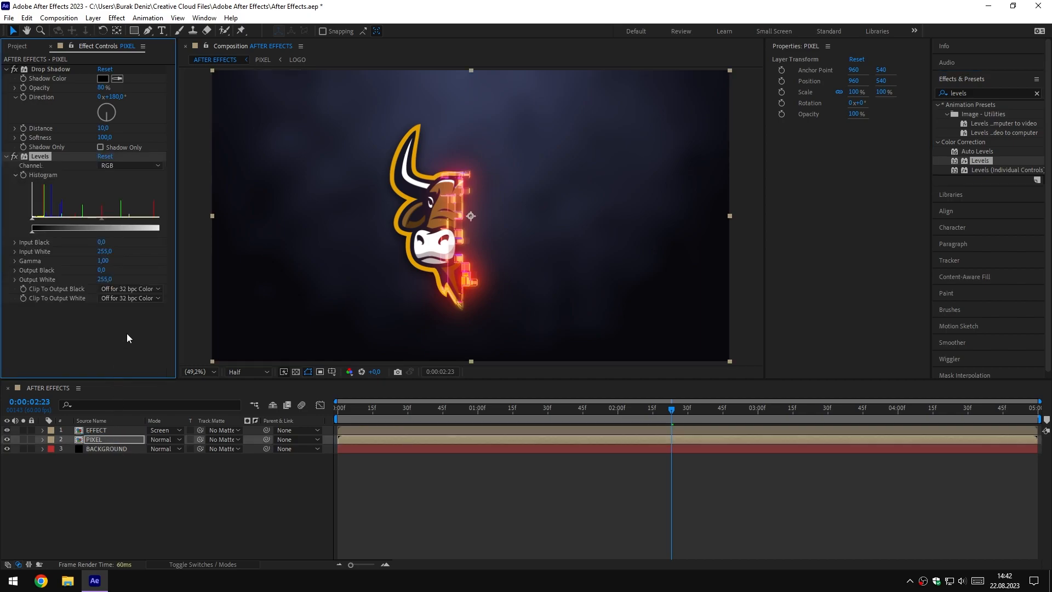
click(102, 241)
text(20)
key(Return)
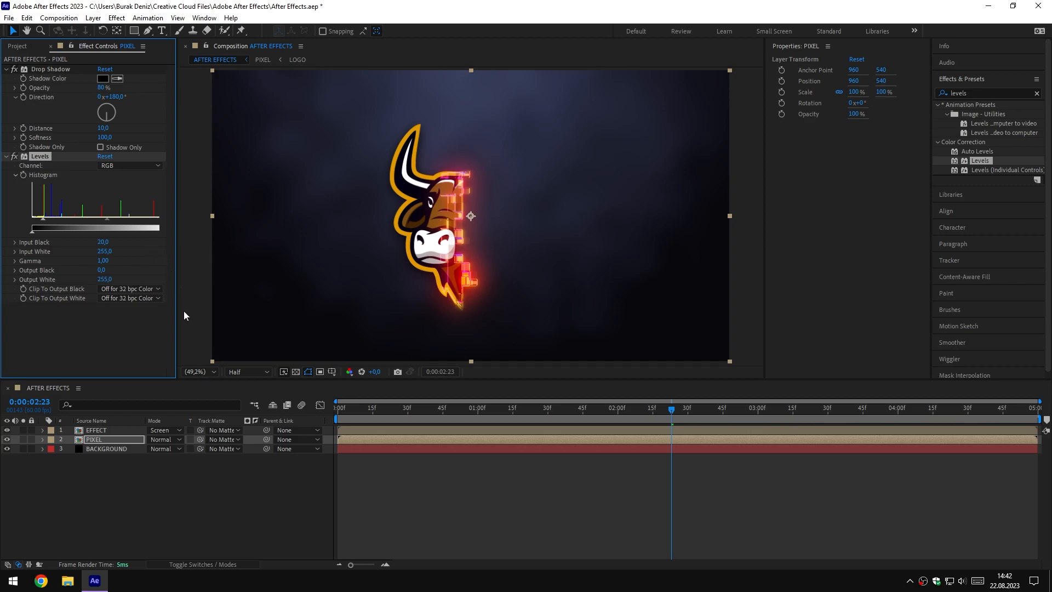
click(220, 486)
drag(600, 408, 706, 419)
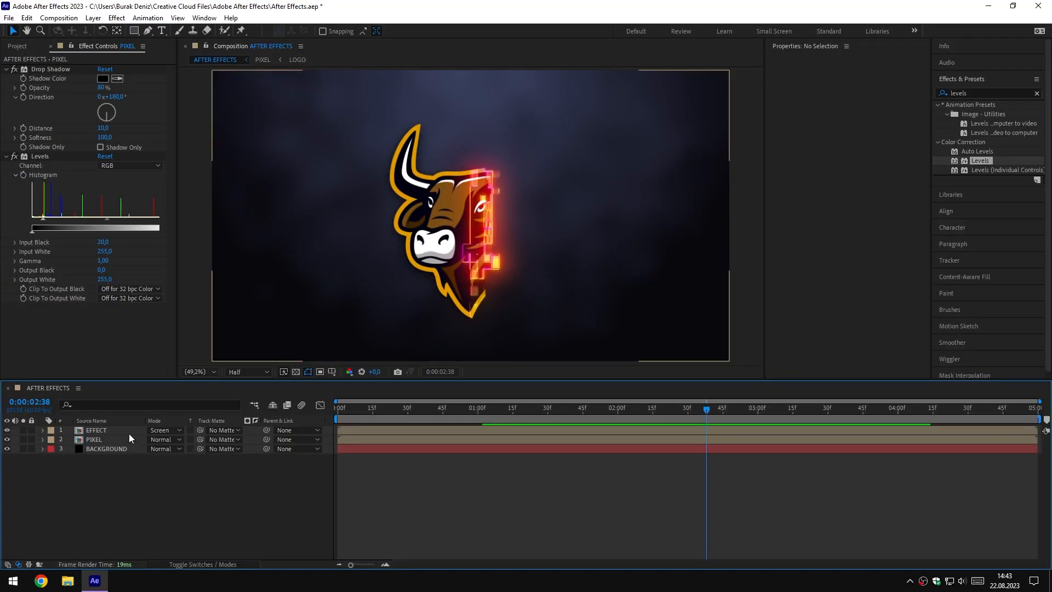
Try the Saturation Ramp preset palette in the EFFECT layer's Colorama and scrub the timeline to preview it
click(129, 431)
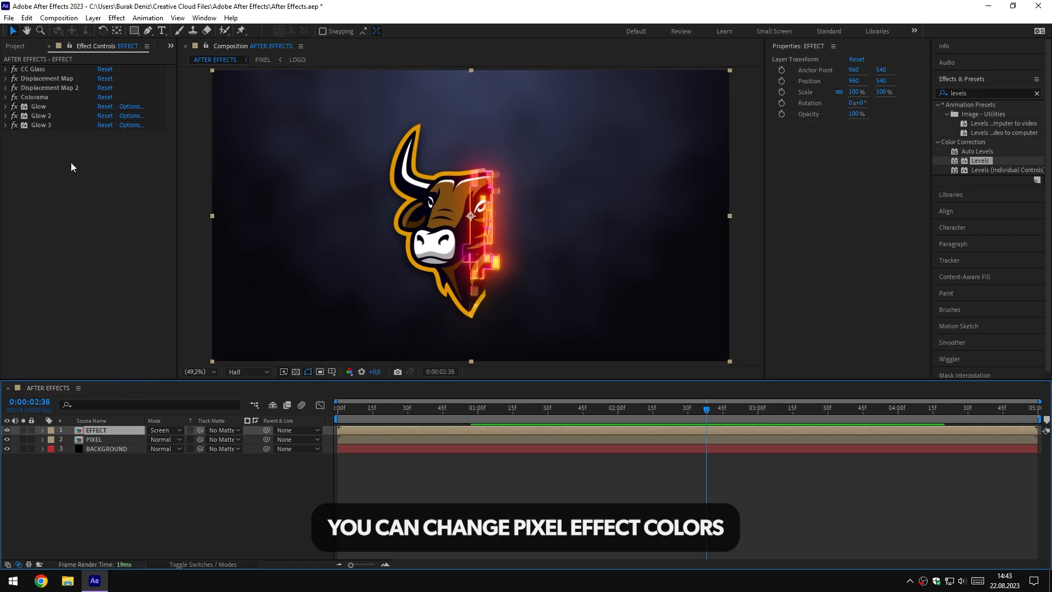
click(7, 98)
click(137, 164)
click(192, 269)
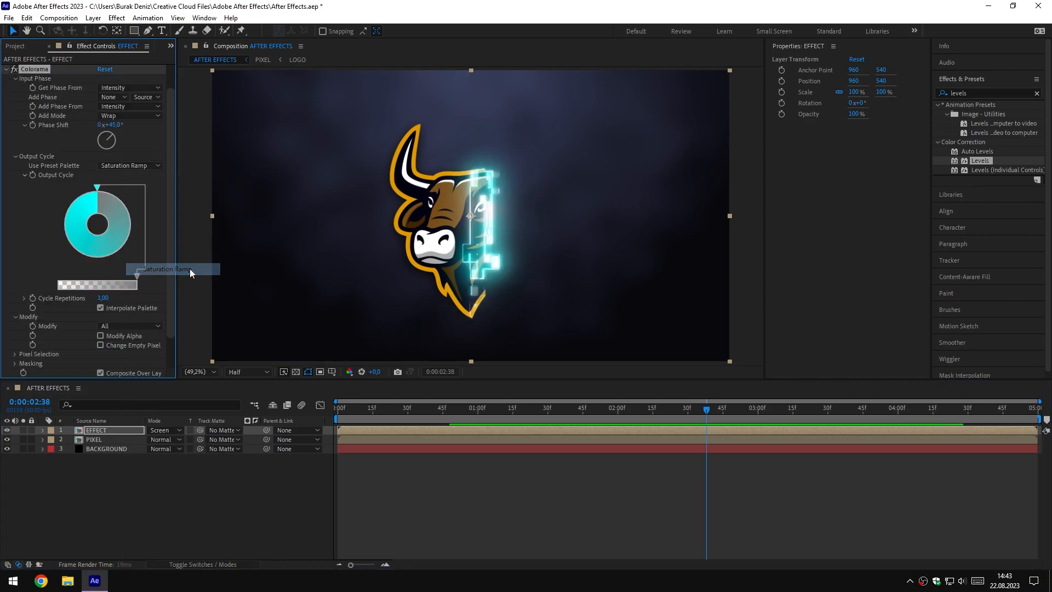
click(686, 408)
mouse_move(686, 407)
mouse_down()
mouse_move(619, 409)
mouse_move(698, 408)
mouse_up()
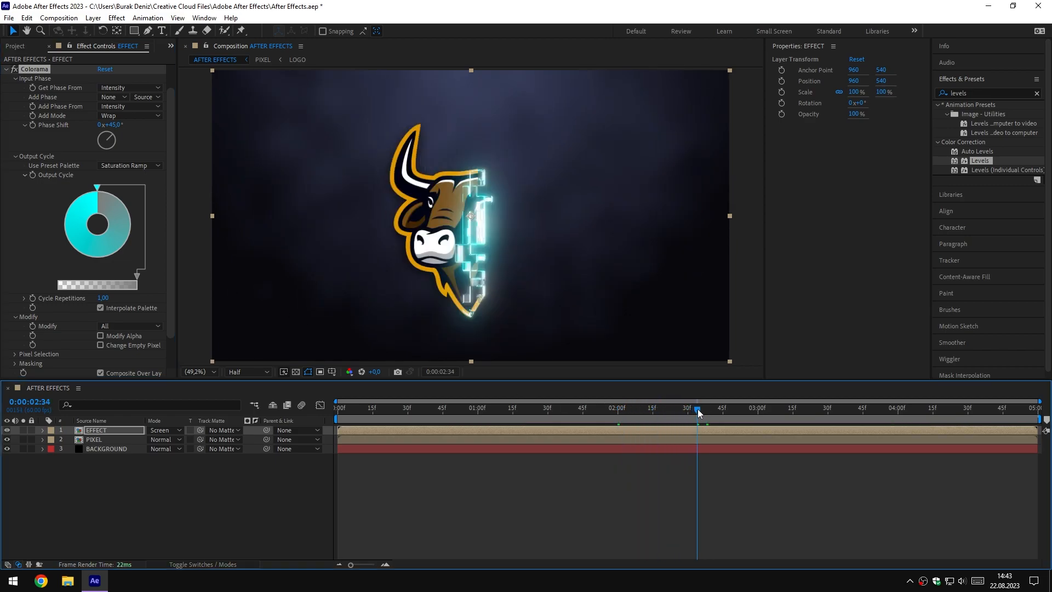
Try the Solarize Grey palette in Colorama with a timeline scrub, followed by the Ramp Blue palette
click(142, 166)
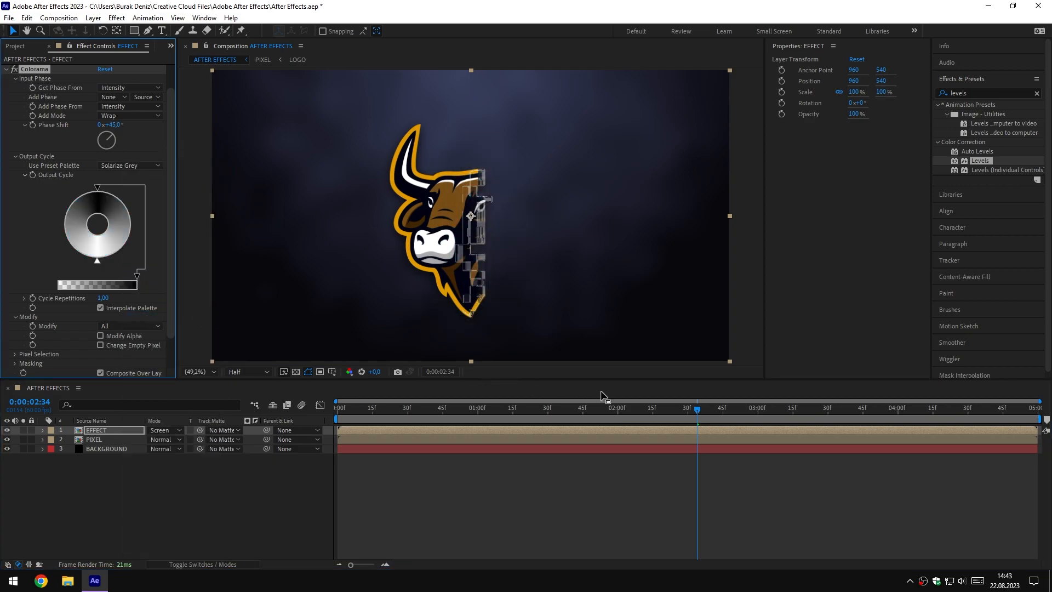
click(633, 412)
drag(632, 412, 697, 412)
click(152, 166)
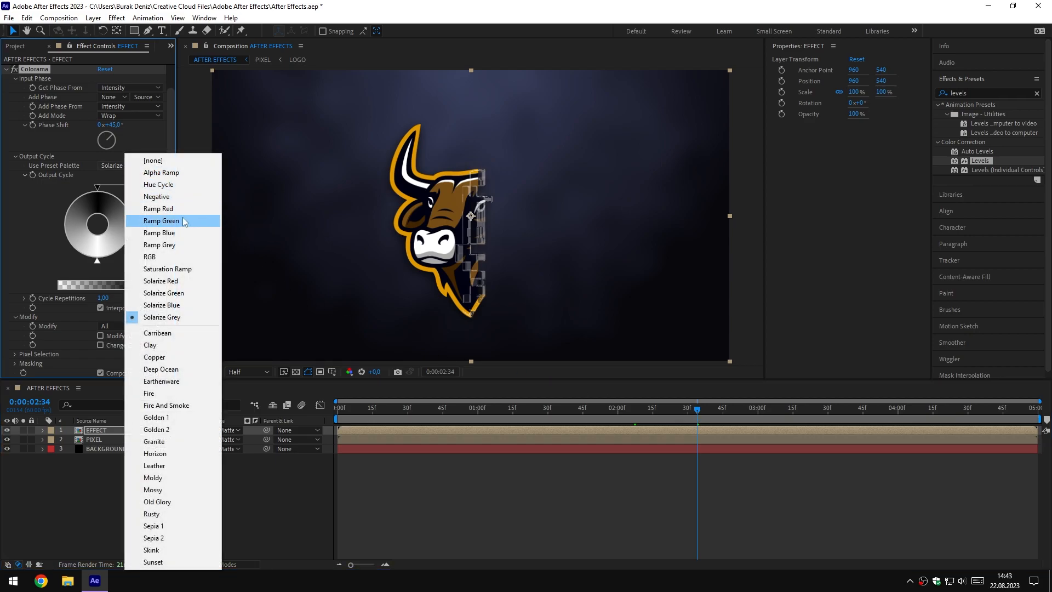
click(183, 233)
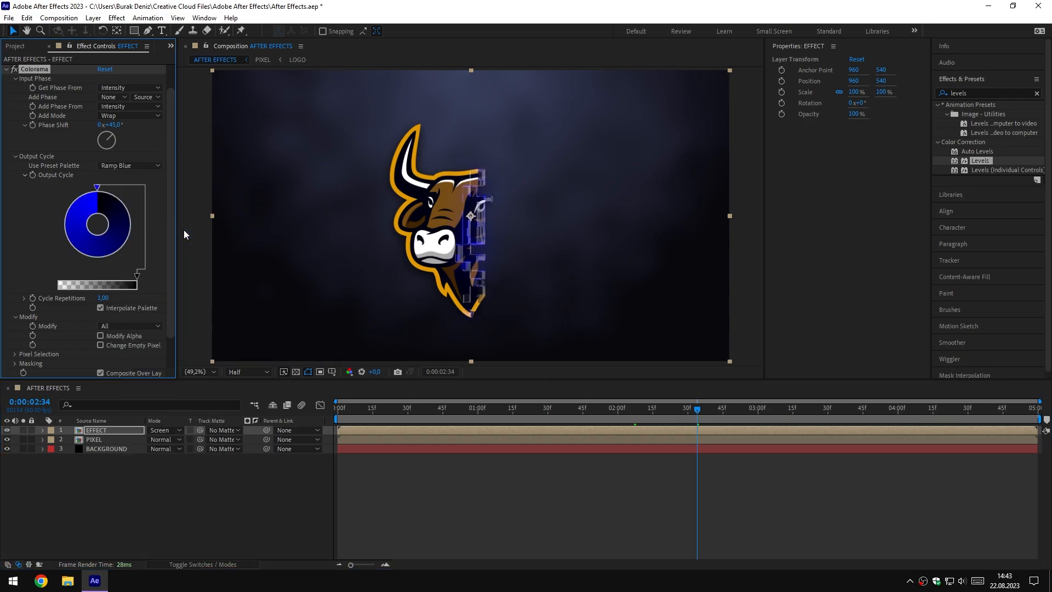
Try Colorama's Solarize Green, Deep Ocean, Golden 2 and Rusty preset palettes on the pixel edge
click(130, 166)
click(184, 293)
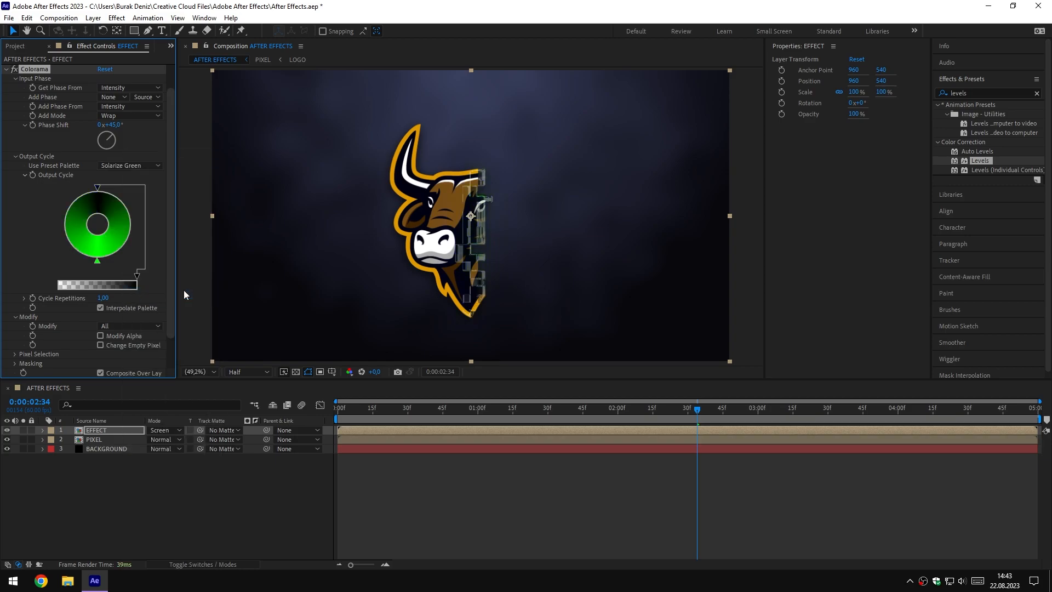
click(137, 170)
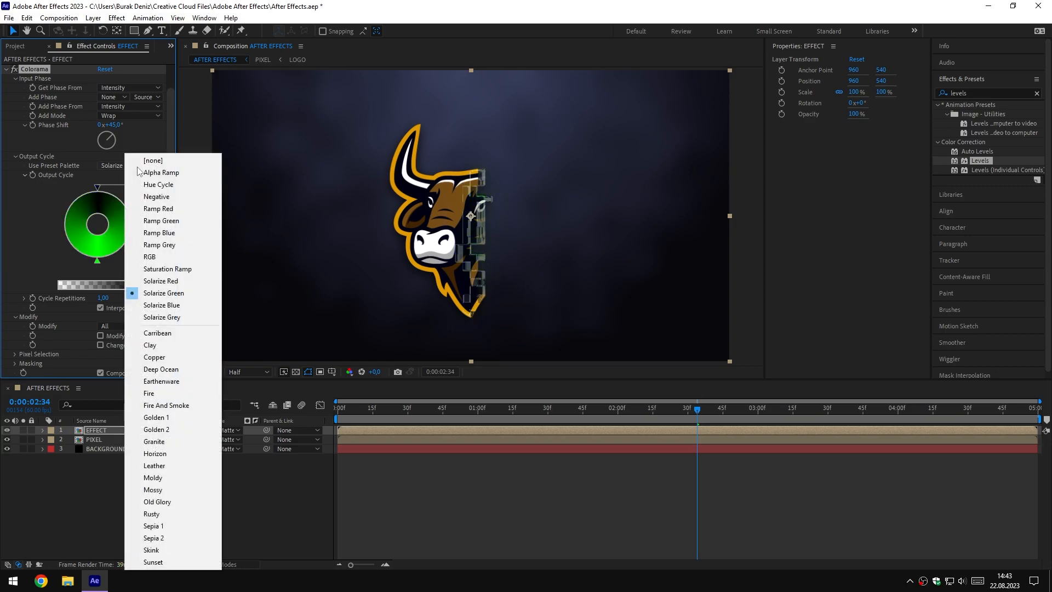
click(172, 370)
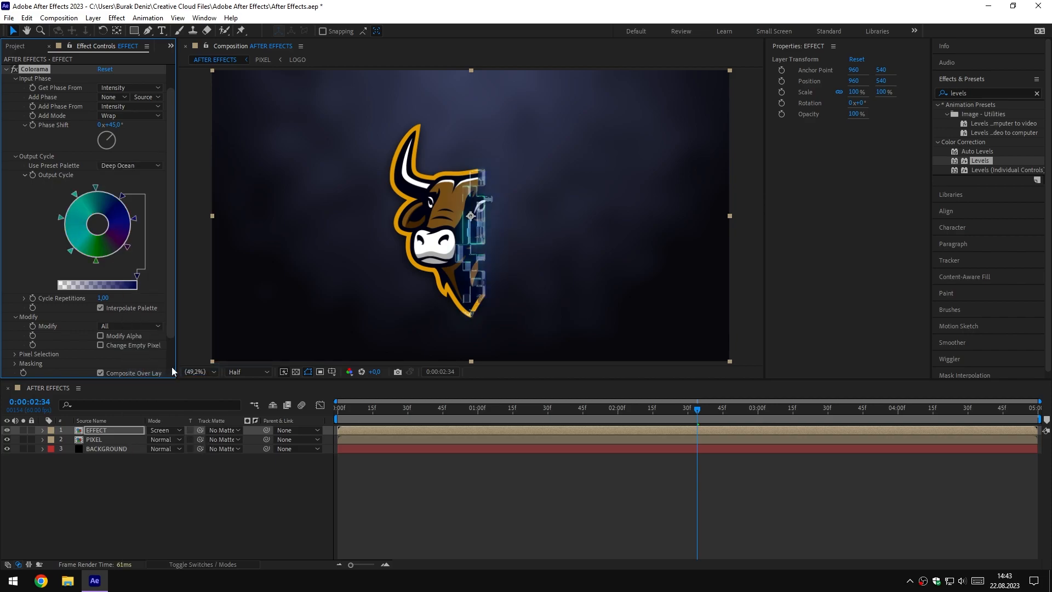
click(133, 167)
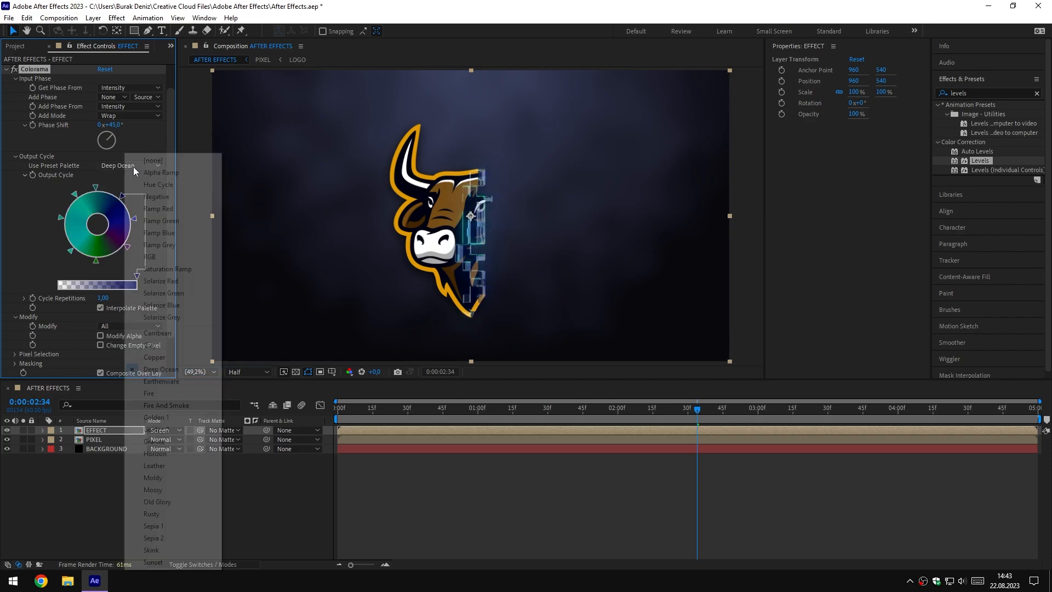
click(176, 429)
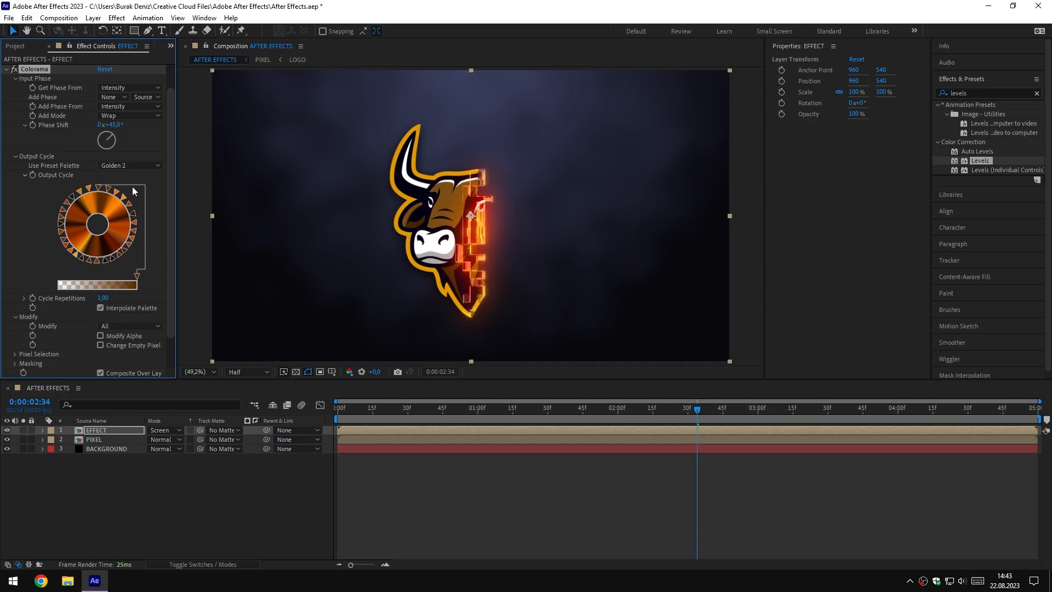
click(135, 166)
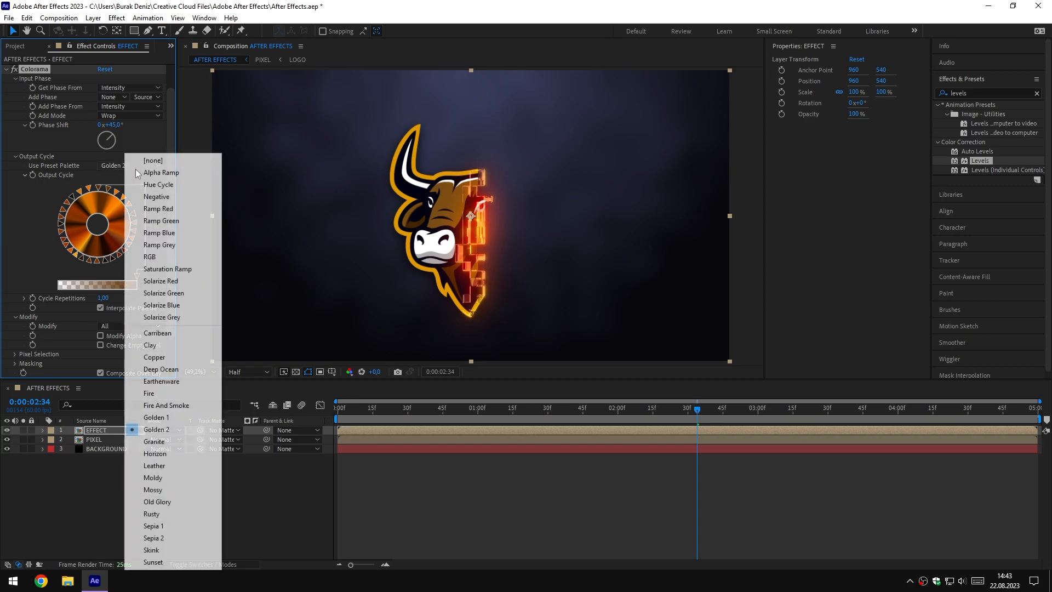
click(183, 514)
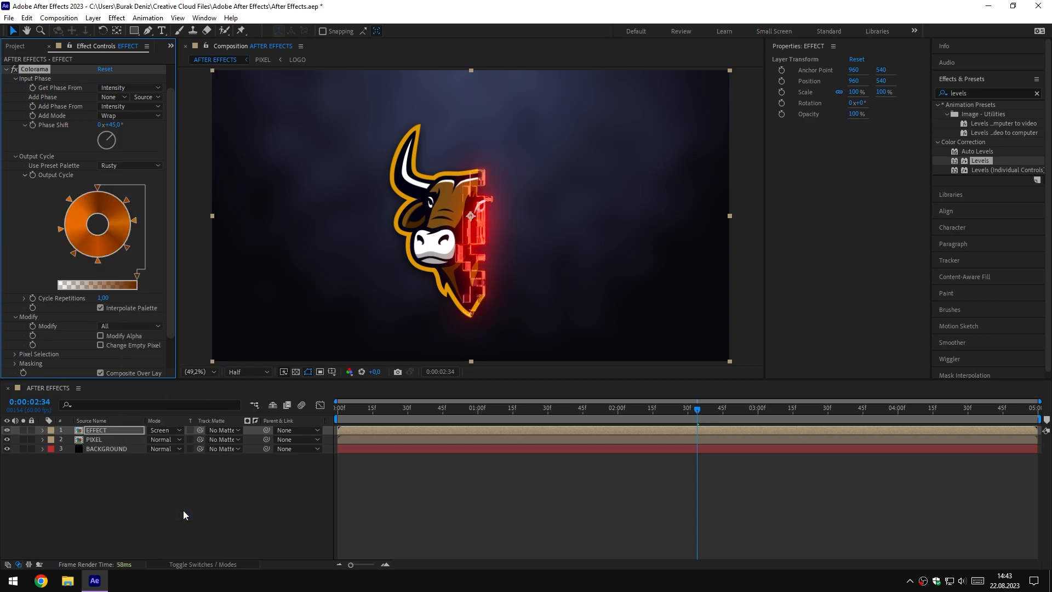
Set Colorama's preset palette to Hue Cycle and its Phase Shift to 1x+84°, checking the pixel edge color on the timeline
click(135, 165)
click(169, 183)
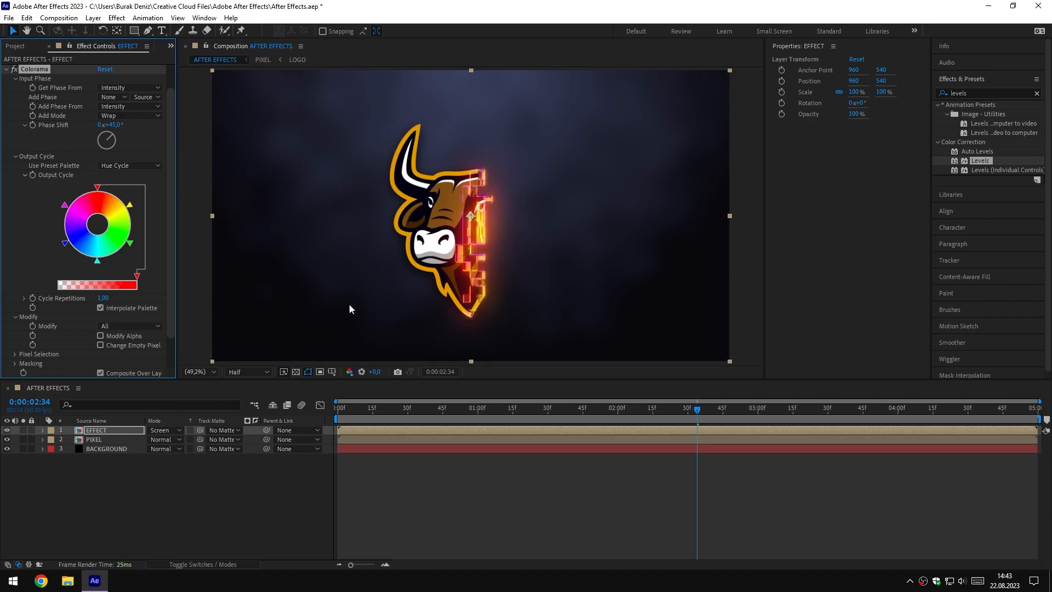
drag(629, 412, 672, 420)
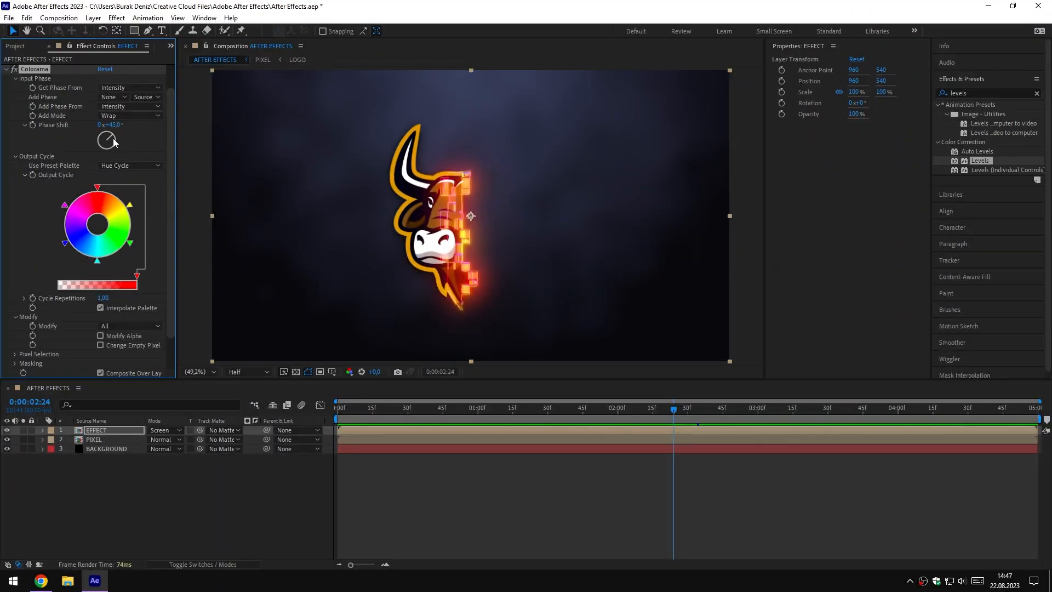
mouse_move(115, 143)
mouse_down()
mouse_move(99, 141)
mouse_move(115, 139)
mouse_up()
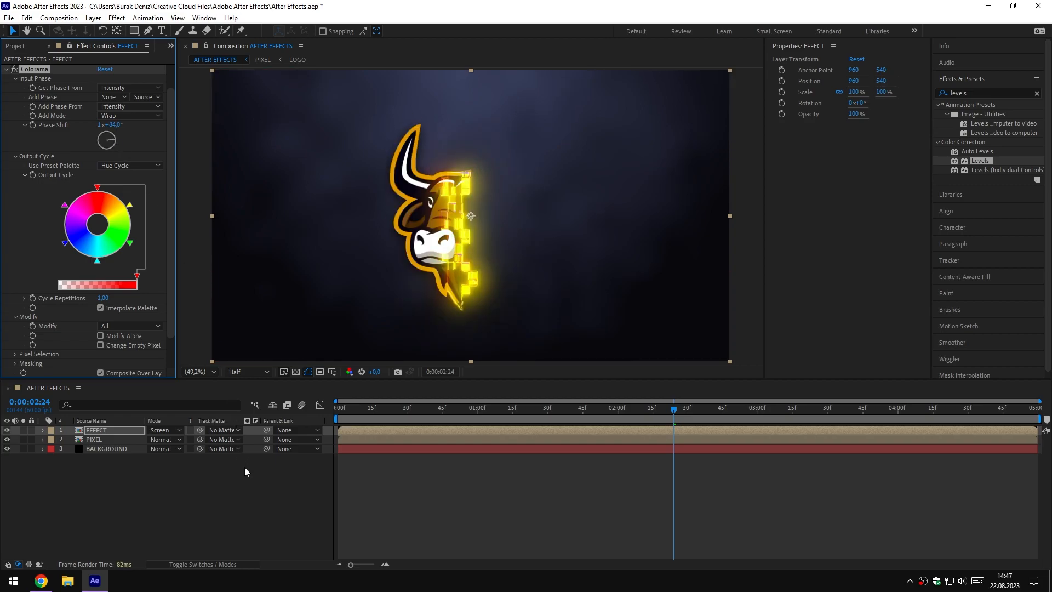
click(245, 491)
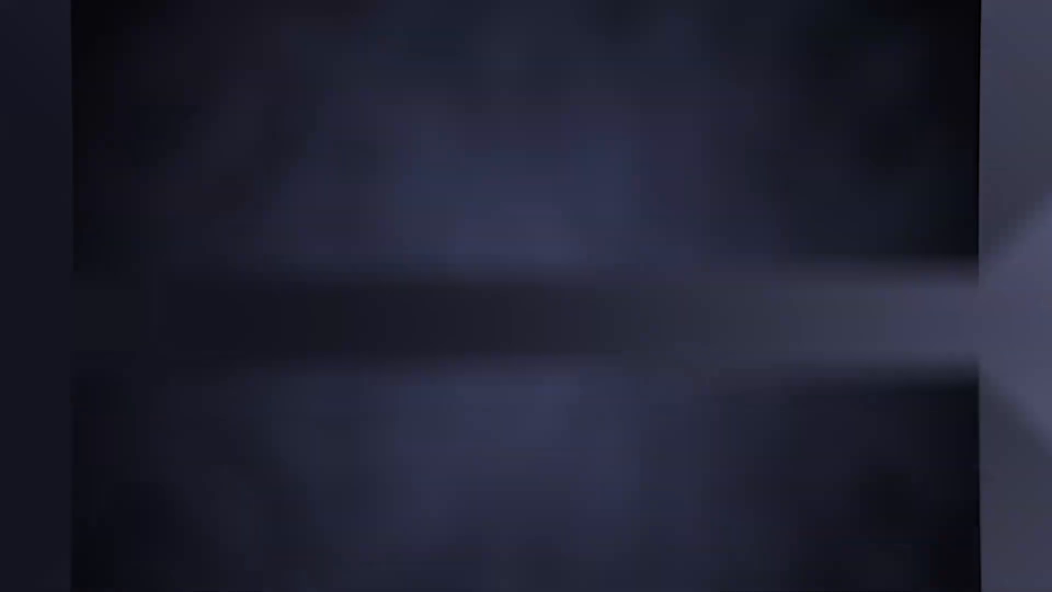